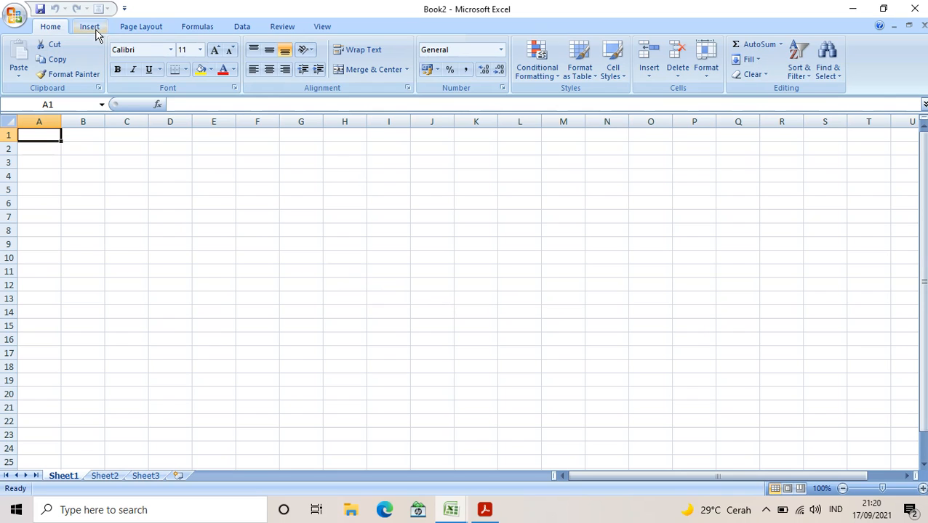
Insert perusahaan.jpg from the Download folder on drive D and enlarge it to about 12.22 cm high by 20.32 cm wide.
left_click(89, 27)
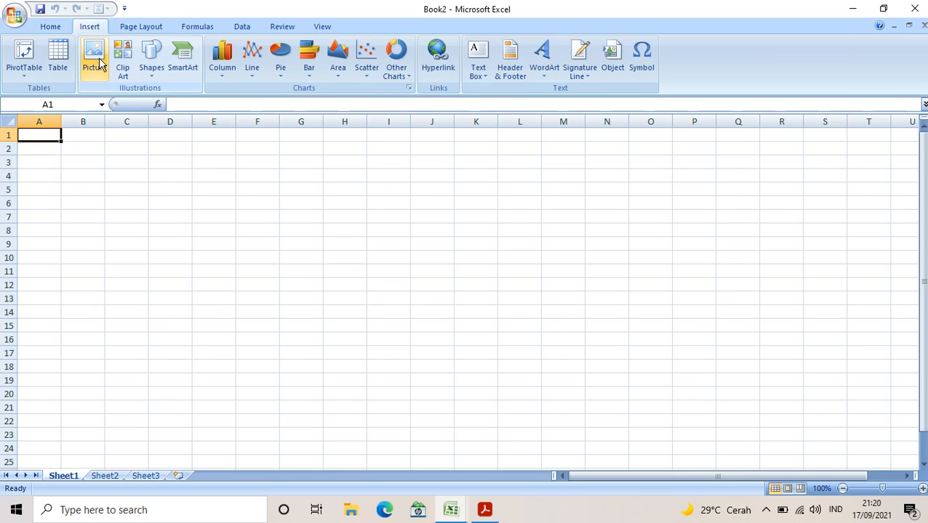
left_click(95, 58)
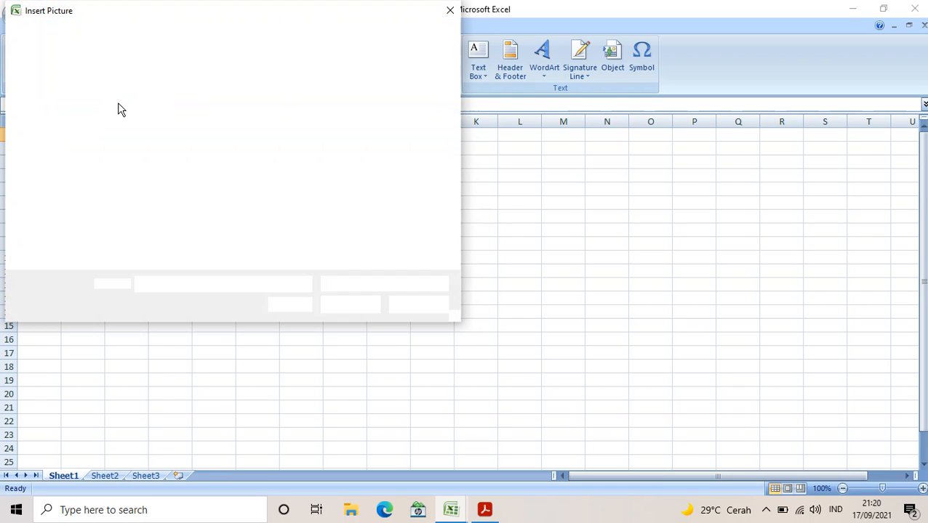
left_click(64, 230)
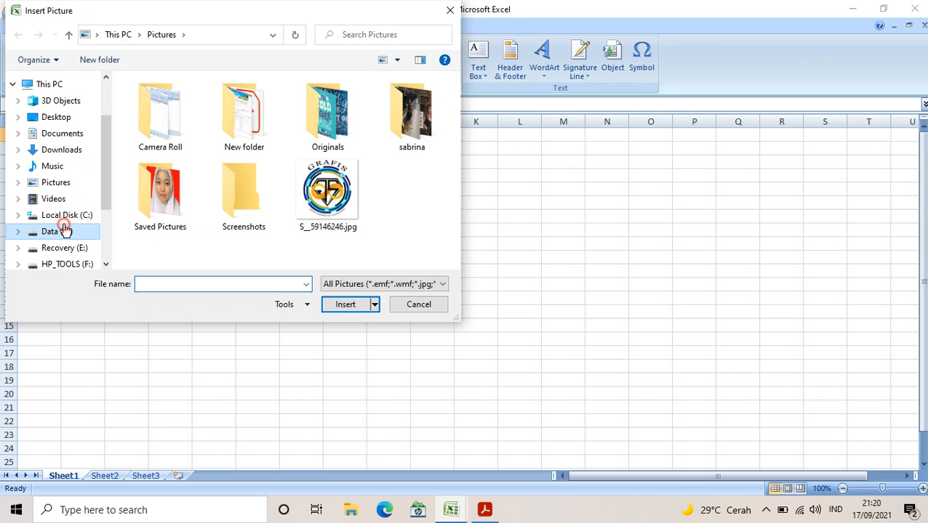
left_click(189, 115)
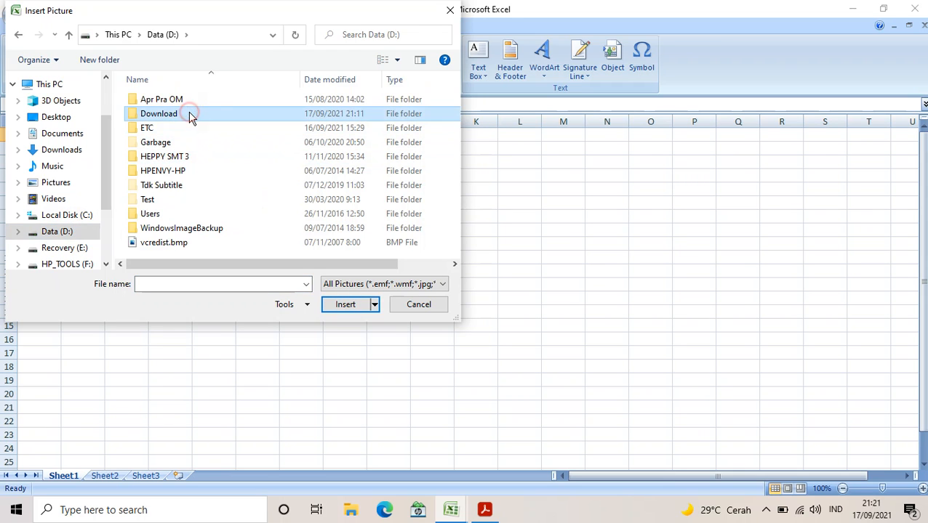
left_click(189, 115)
left_click(189, 114)
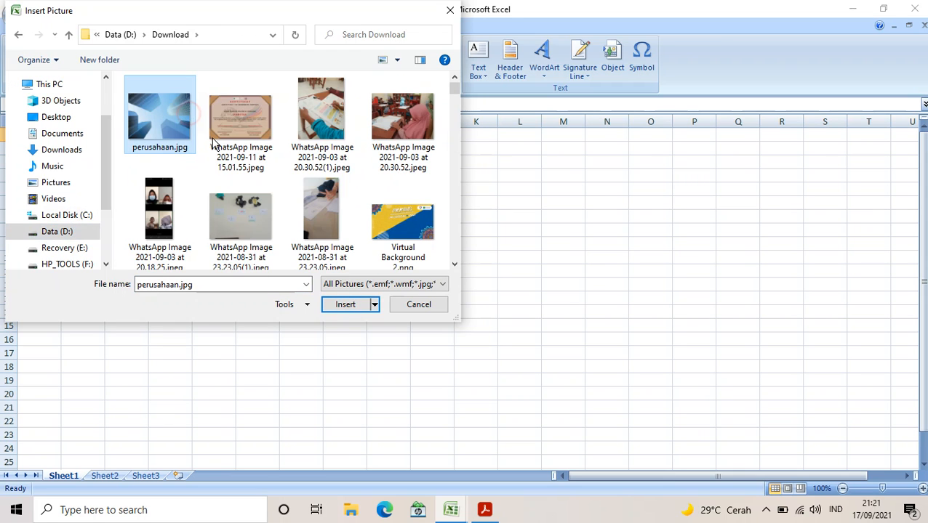
left_click(357, 310)
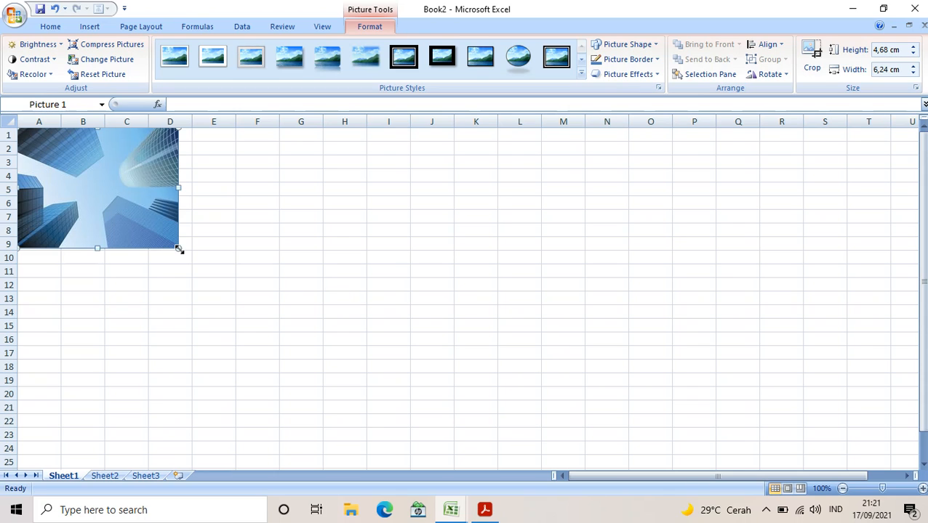
left_click_drag(185, 271, 193, 442)
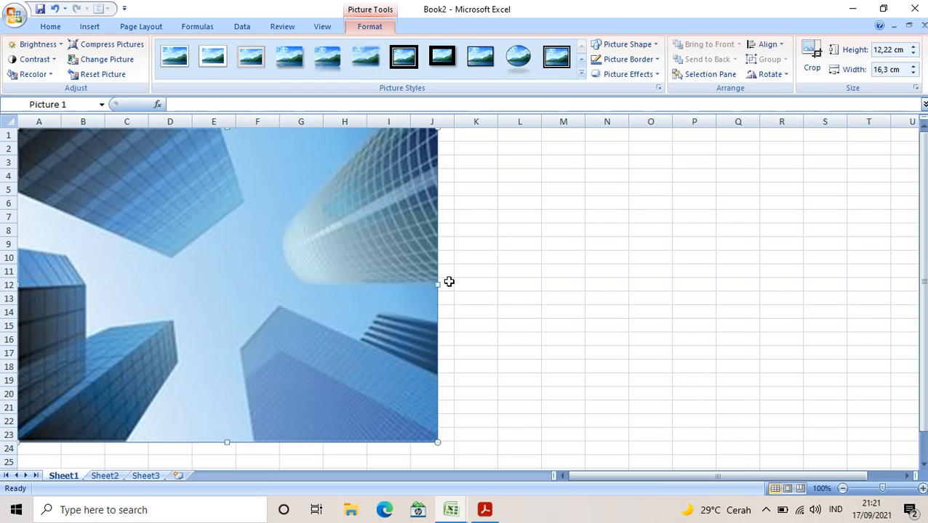
left_click_drag(439, 286, 541, 271)
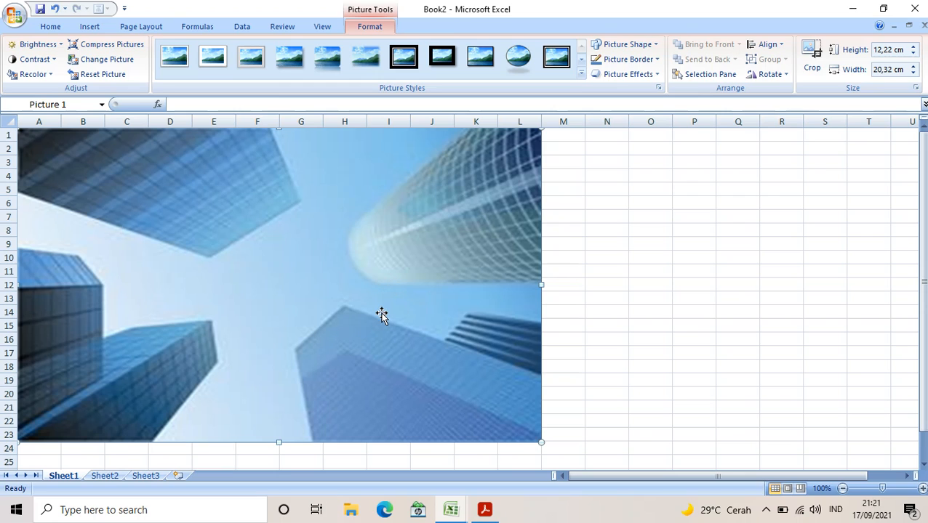
Draw a rounded rectangle about 1.32 by 6.27 cm near the picture's upper middle and label it "Excel accounting".
left_click(90, 29)
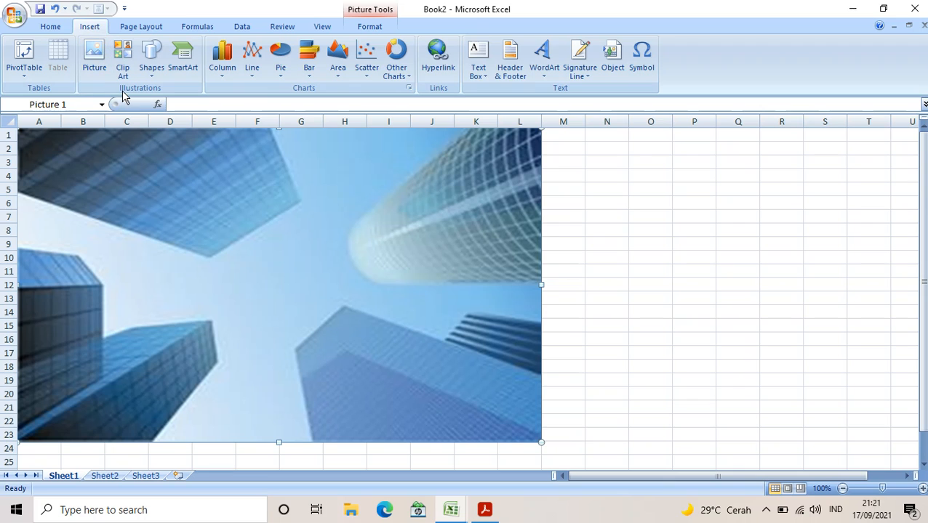
left_click(155, 64)
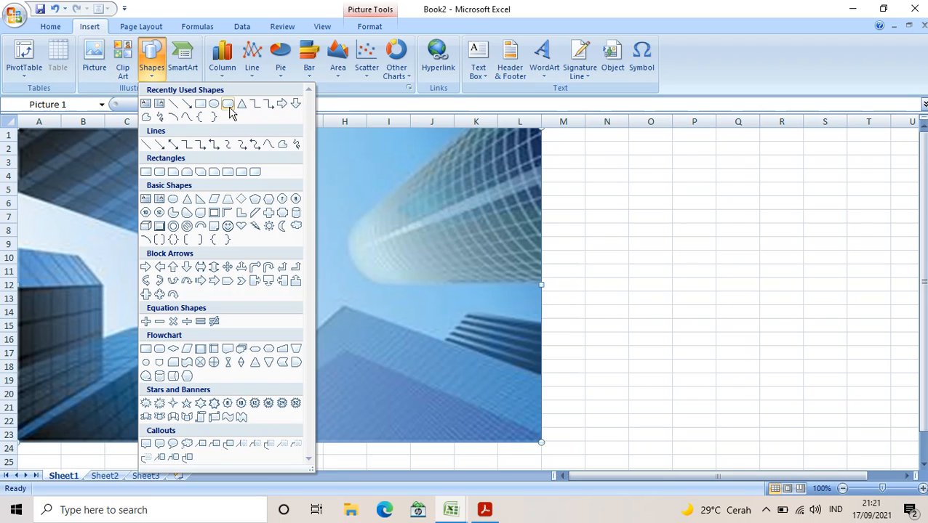
left_click(228, 106)
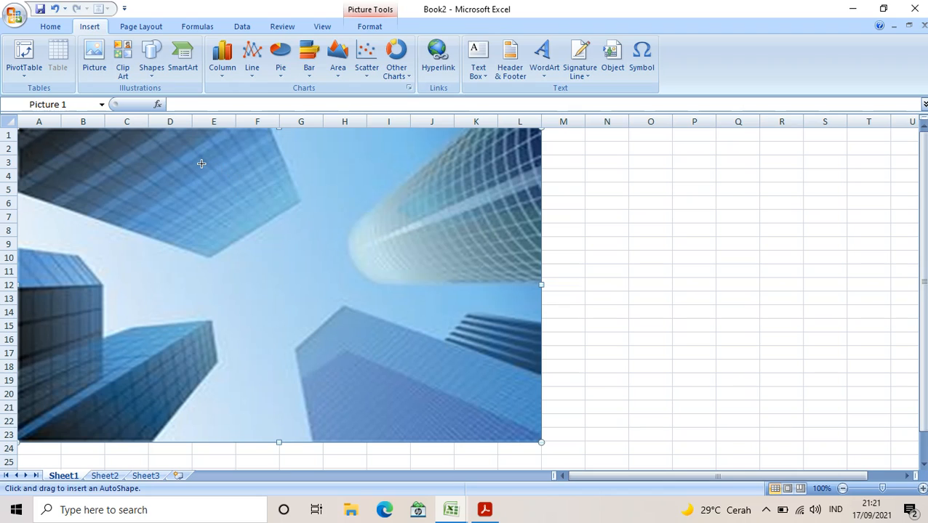
mouse_move(205, 164)
left_mouse_down()
mouse_move(356, 172)
mouse_move(378, 192)
mouse_move(368, 205)
mouse_move(365, 197)
left_mouse_up()
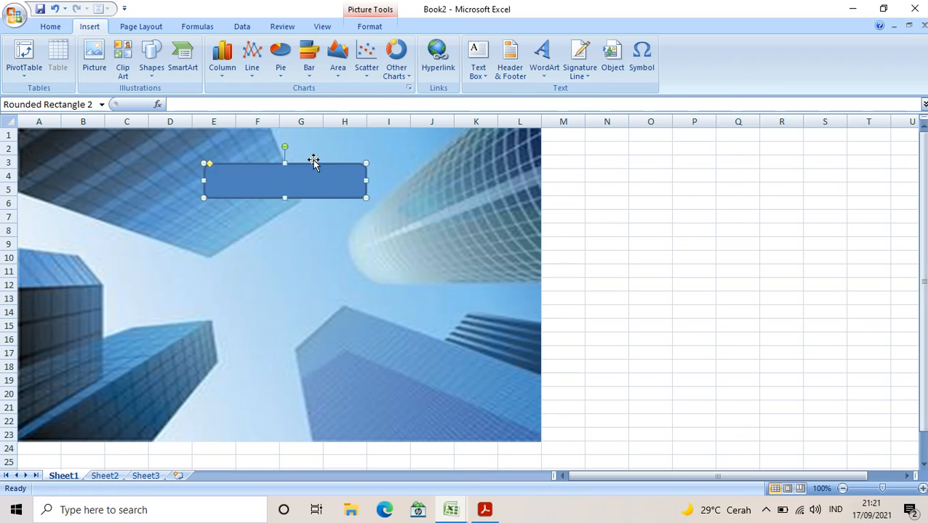
left_click_drag(317, 164, 293, 156)
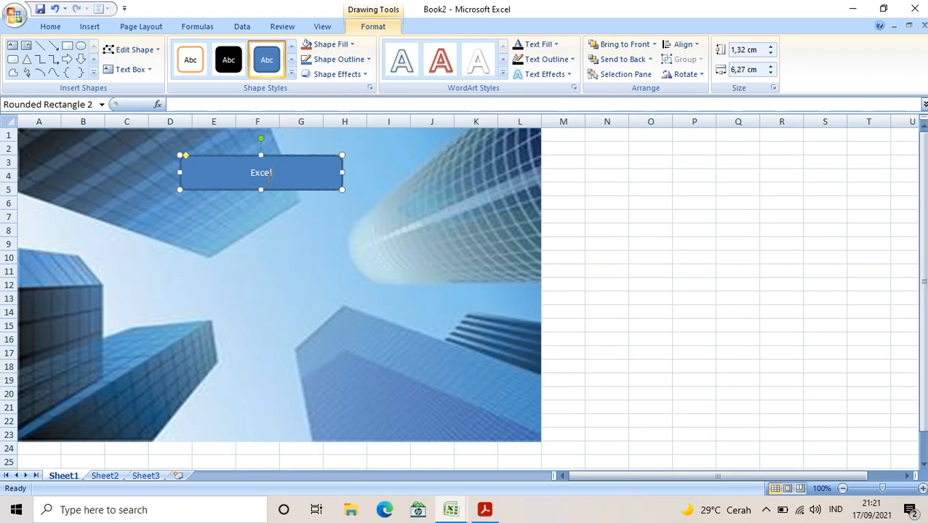
type("unting")
Apply the light orange gradient shape style with dark text to the "Excel accounting" rectangle.
left_click(293, 76)
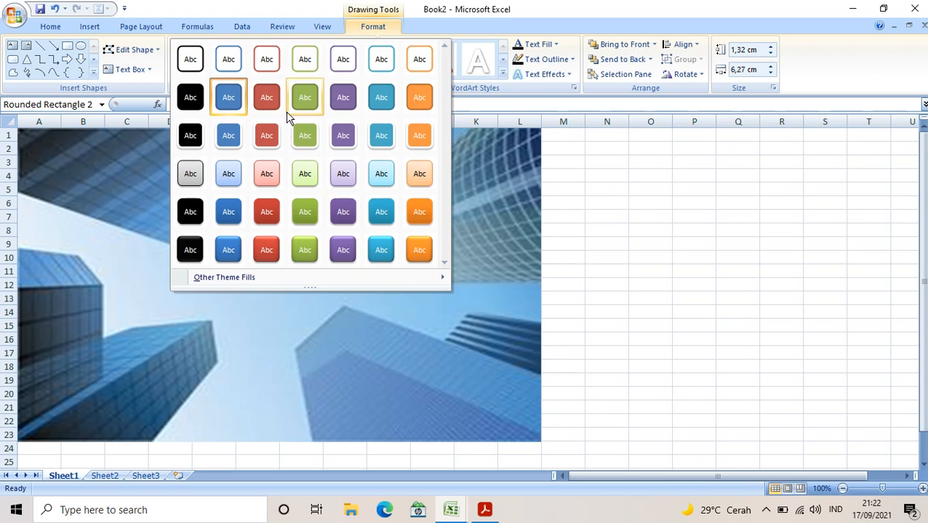
left_click(229, 135)
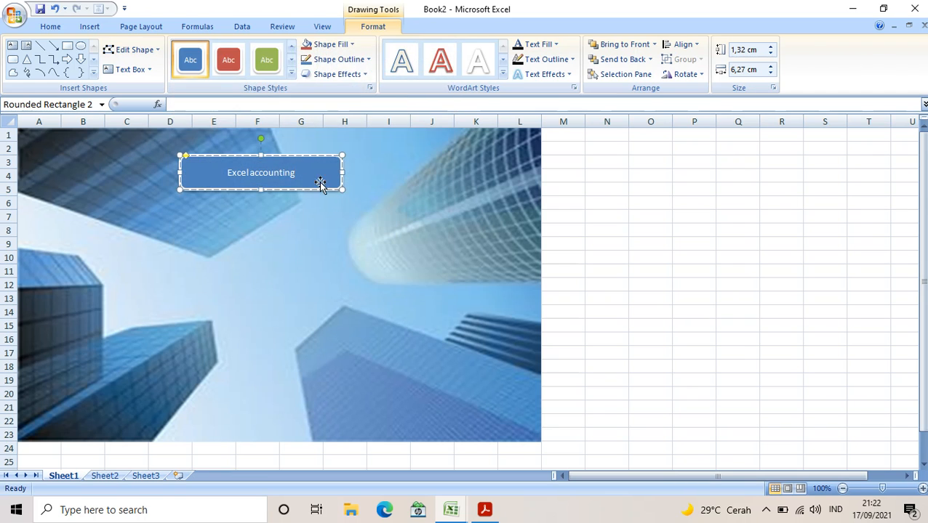
left_click(292, 76)
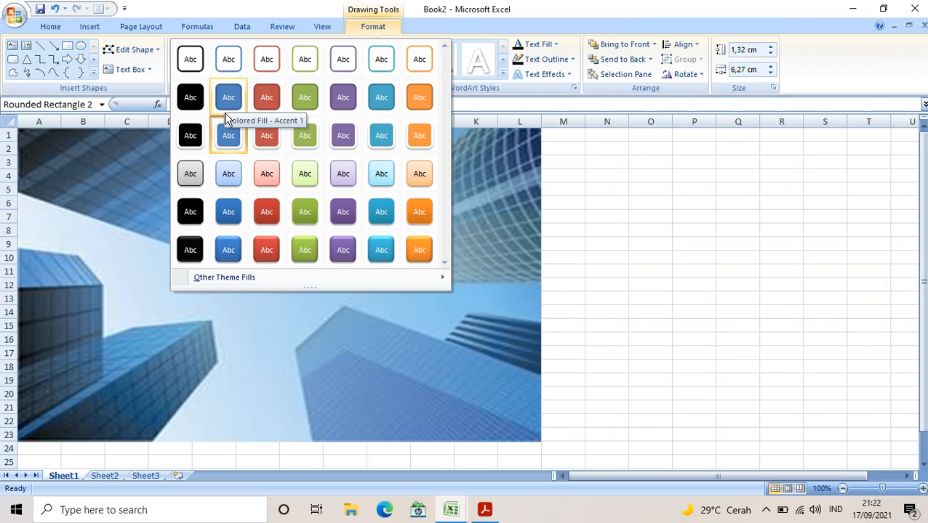
left_click(431, 178)
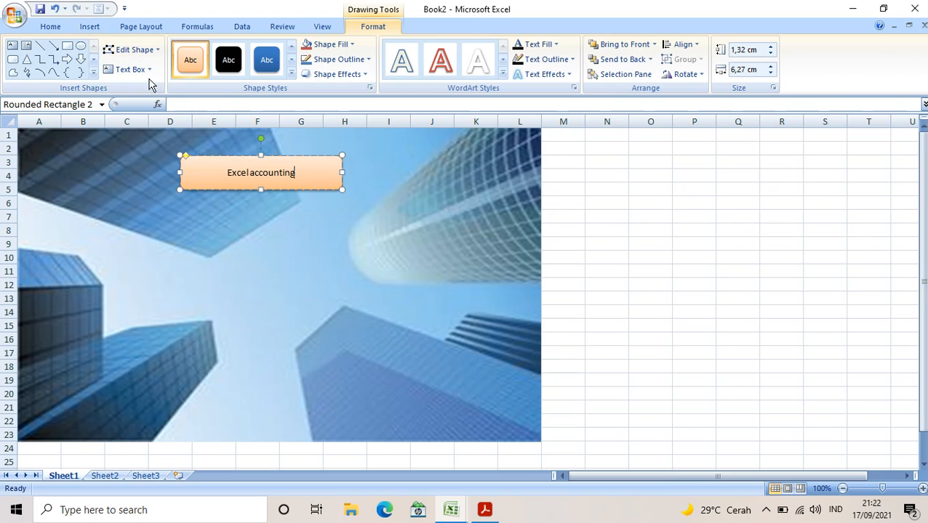
Draw a second rounded rectangle about 1.48 by 6.32 cm directly below the "Excel accounting" rectangle.
left_click(90, 27)
left_click(151, 69)
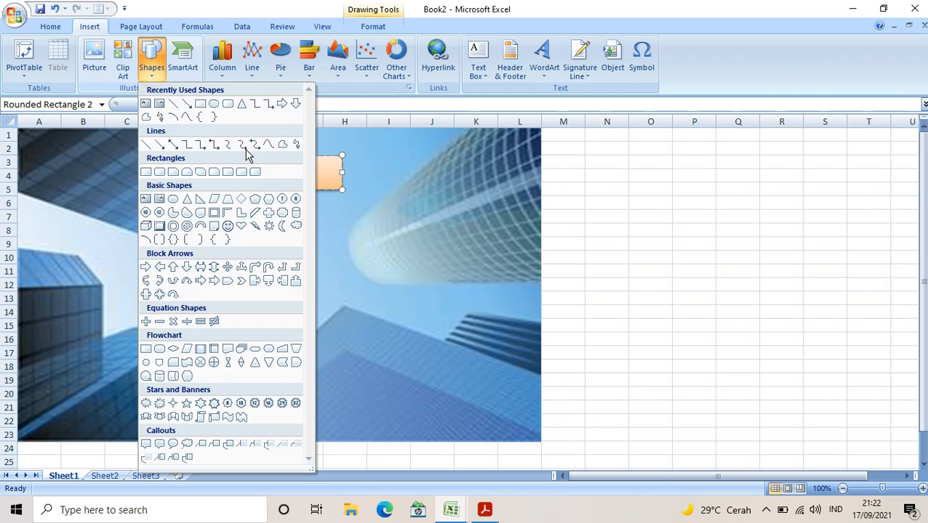
left_click(228, 103)
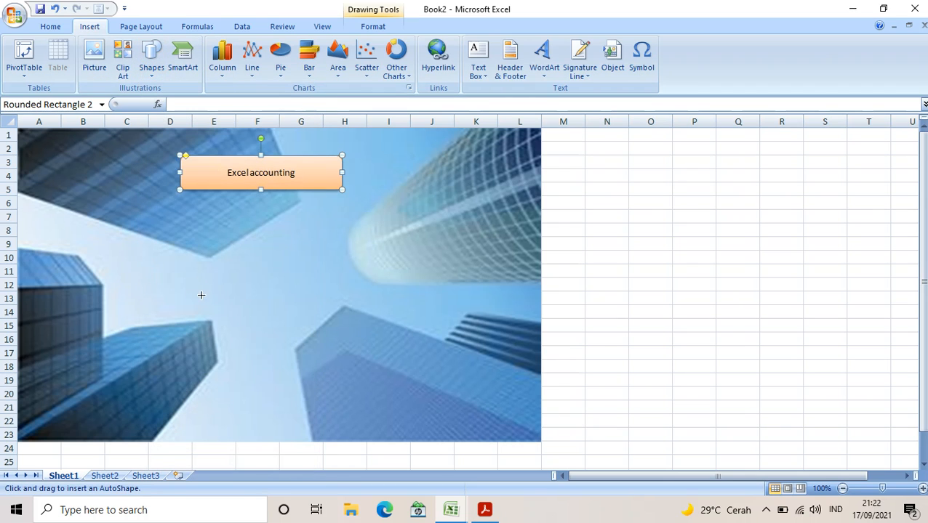
mouse_move(182, 210)
left_mouse_down()
mouse_move(335, 211)
mouse_move(347, 249)
left_mouse_up()
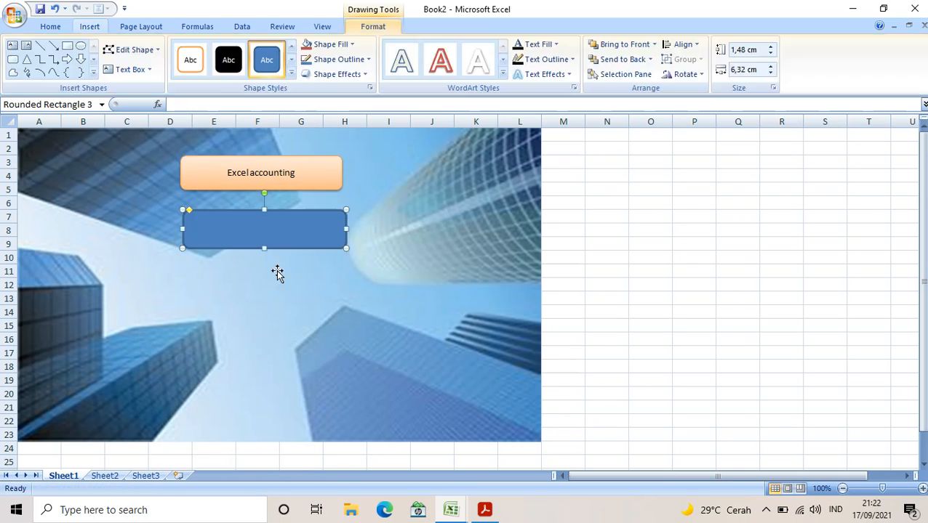
Duplicate the blank blue rectangle, place the copy over the picture's left side around rows 11 to 13, and narrow it.
right_click(223, 225)
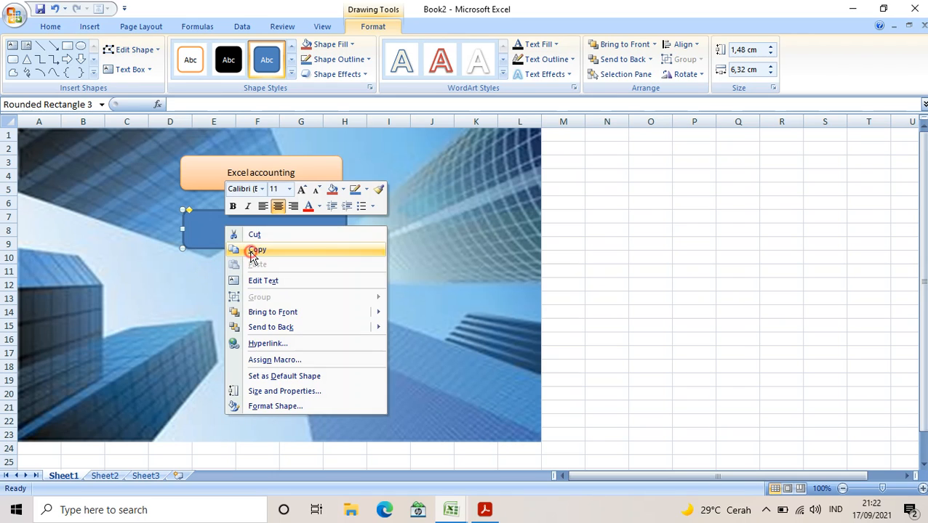
right_click(166, 286)
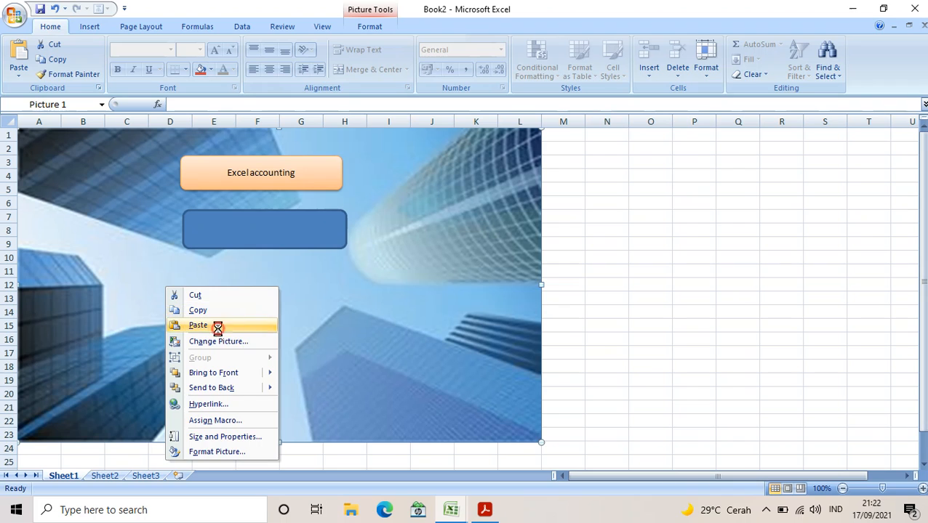
left_click(219, 325)
left_click_drag(121, 153, 146, 297)
left_click_drag(207, 292, 166, 292)
Make two copies of the narrow blue rectangle and stack them below it along the picture's left side.
right_click(128, 292)
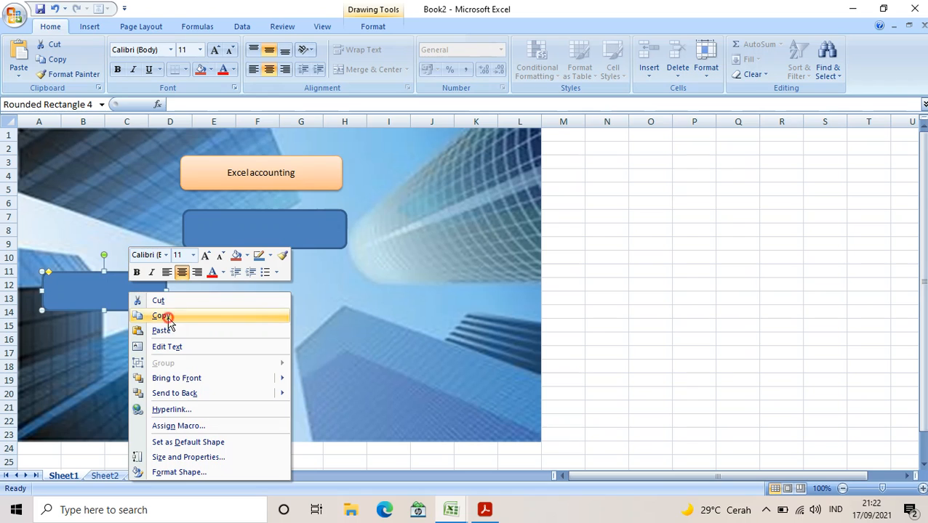
left_click(161, 316)
right_click(120, 294)
left_click(181, 330)
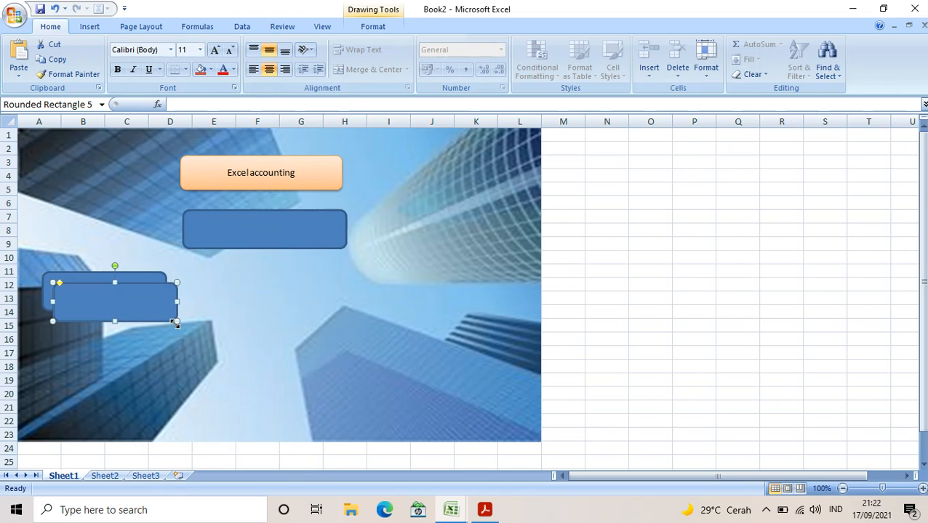
right_click(162, 296)
left_click(203, 331)
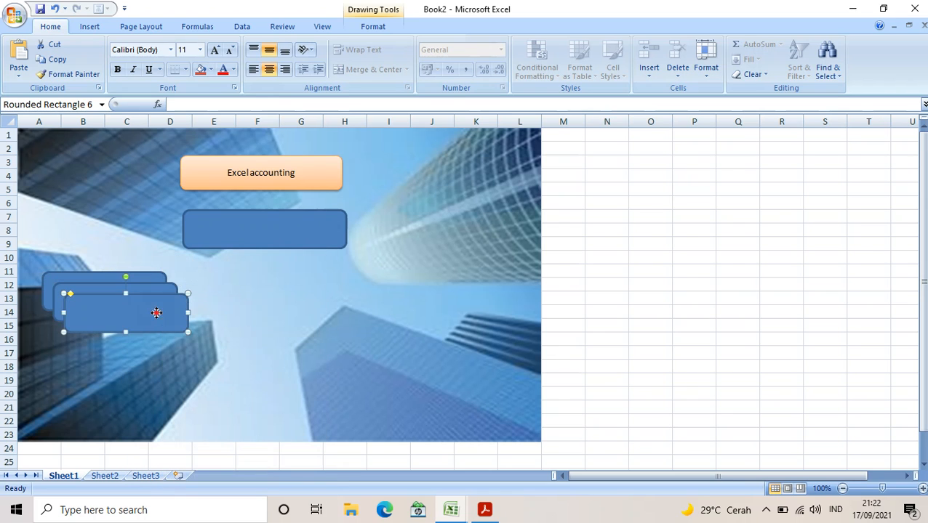
left_click_drag(156, 315, 126, 413)
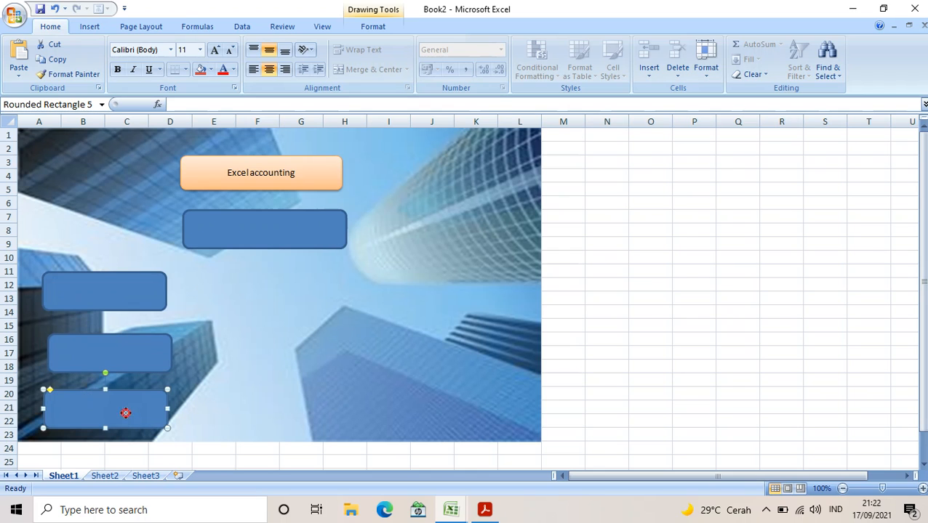
Align the wide blank rectangle under the "Excel accounting" one and space the three narrow rectangles evenly in a column.
left_click_drag(138, 299, 149, 284)
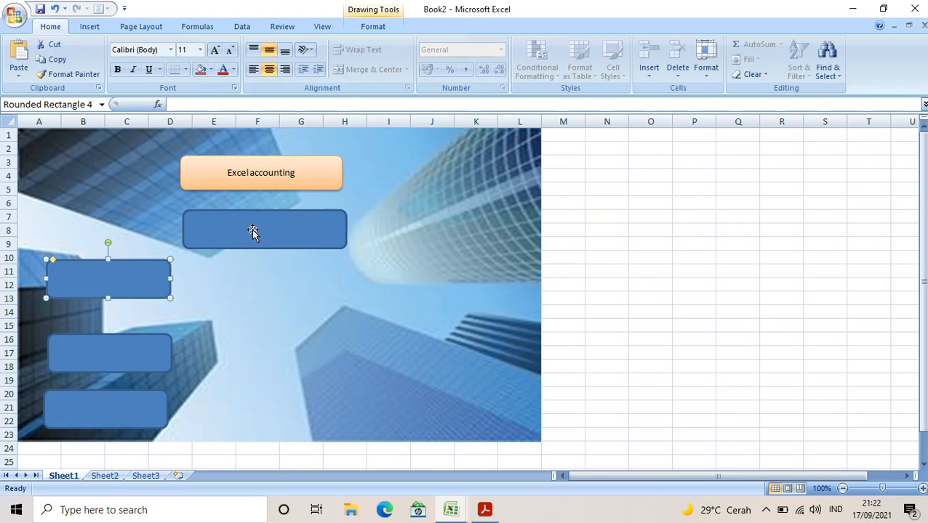
mouse_move(252, 232)
left_mouse_down()
mouse_move(242, 221)
mouse_move(250, 224)
left_mouse_up()
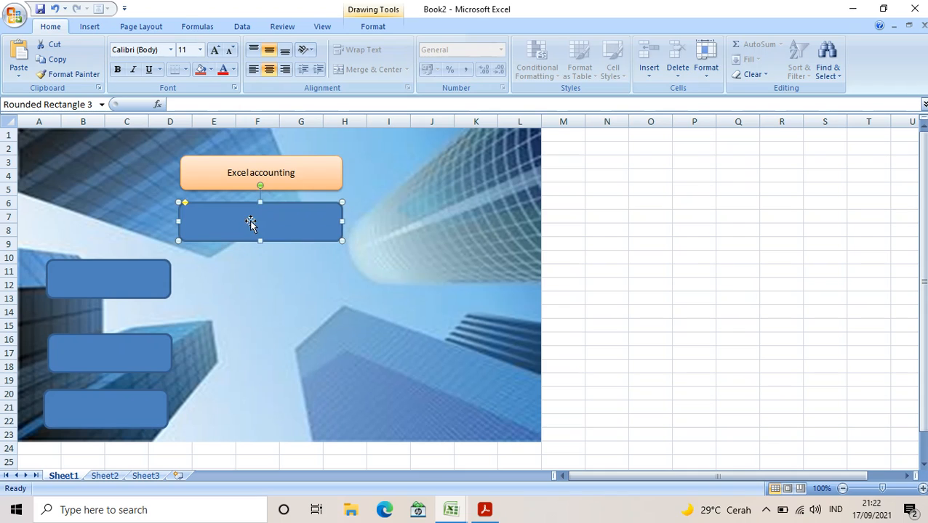
left_click_drag(130, 282, 118, 289)
left_click_drag(120, 342, 111, 334)
left_click_drag(130, 424, 151, 413)
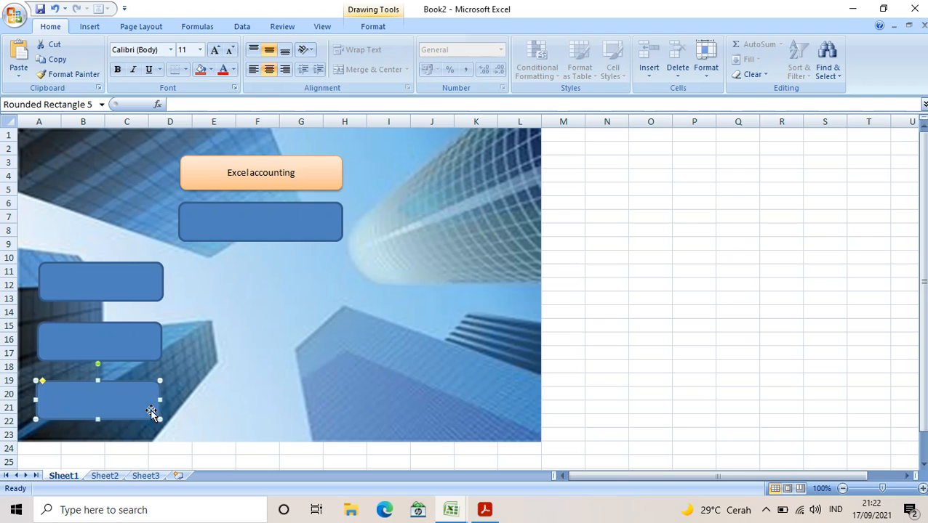
left_click(320, 330)
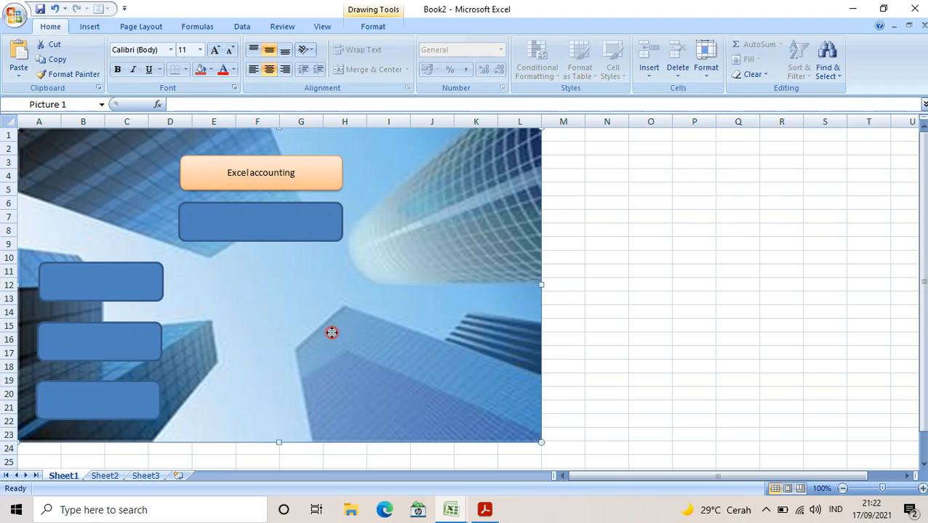
left_click(134, 292)
left_click(143, 352, "ctrl")
left_click(142, 396, "ctrl")
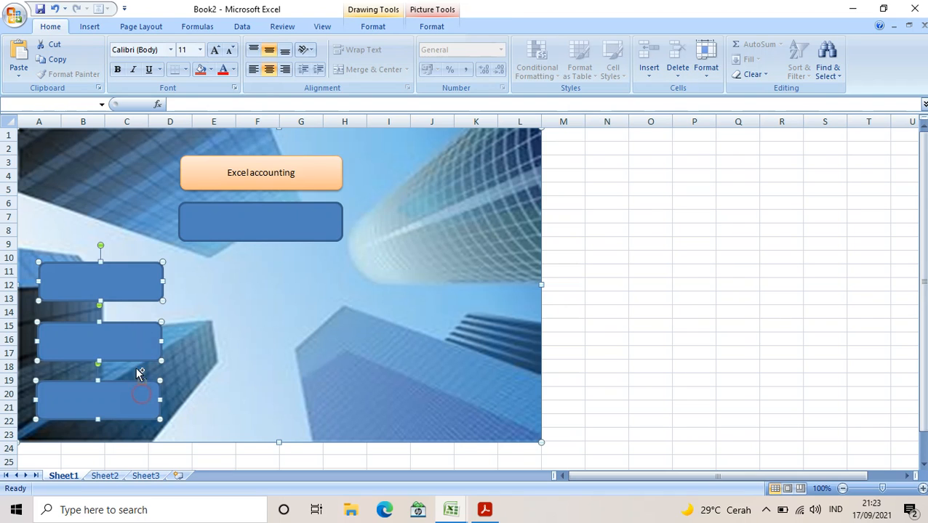
right_click(132, 337, "ctrl")
left_click(203, 205)
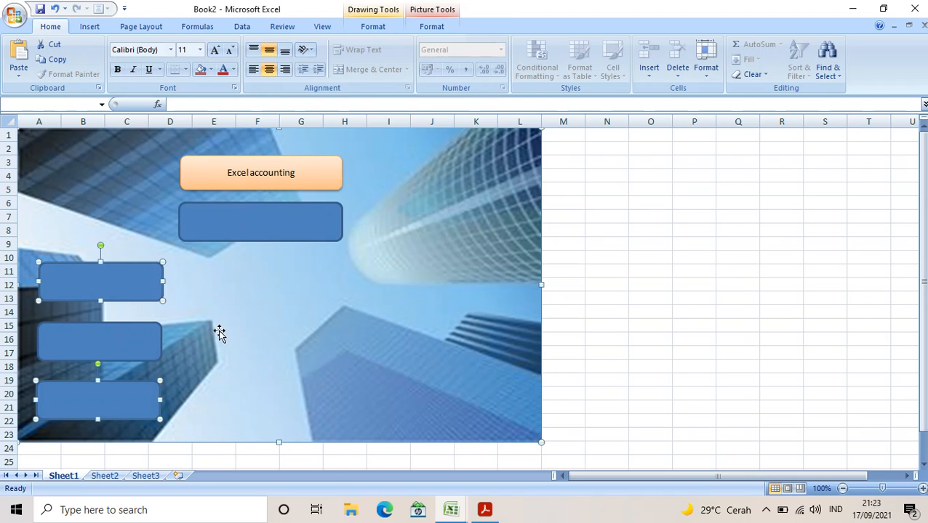
right_click(220, 332)
left_click(271, 369)
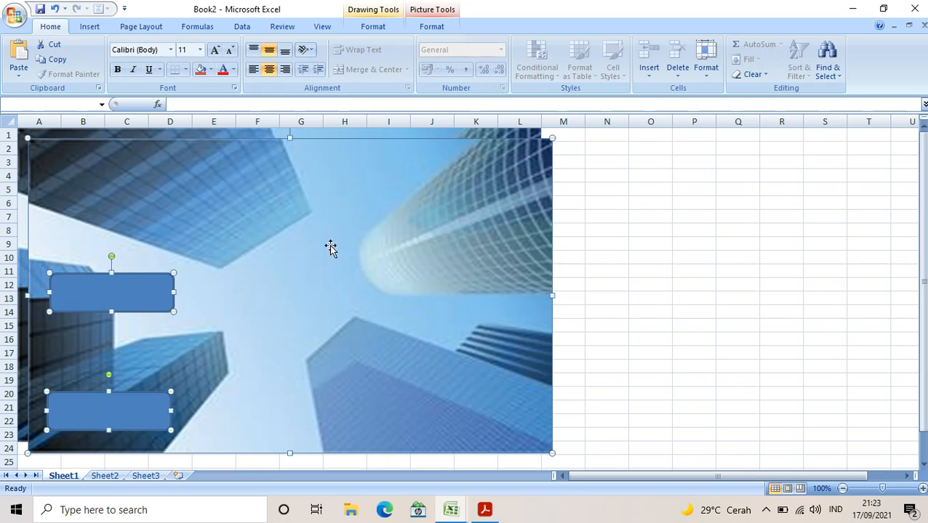
key("Delete")
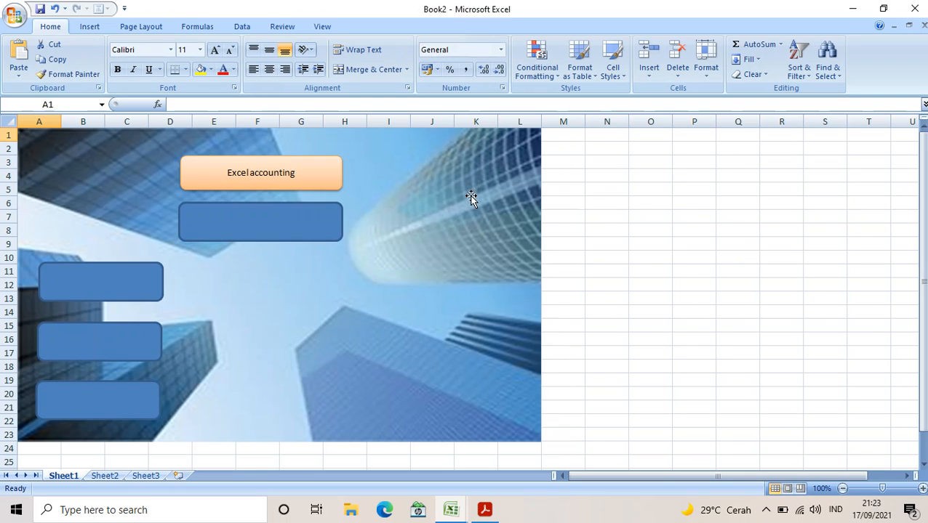
left_click(101, 294)
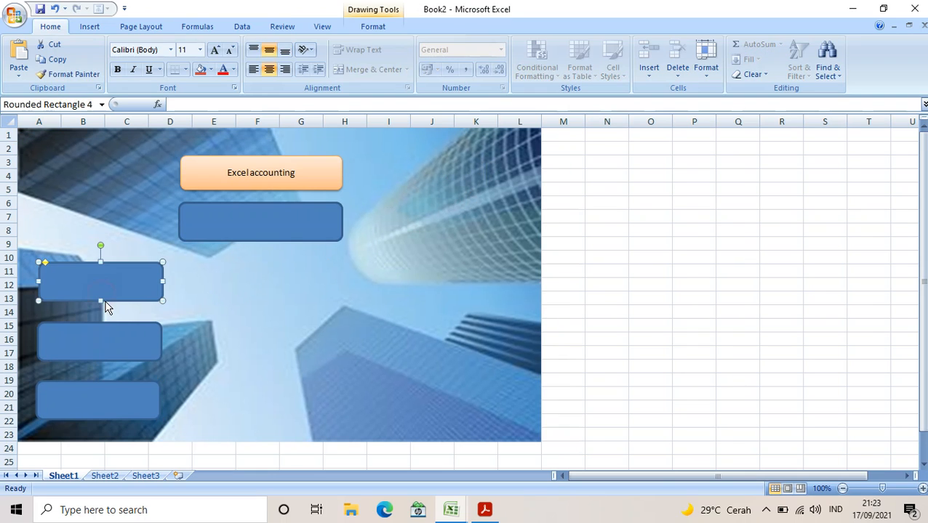
left_click(111, 342, "shift")
left_click(115, 394, "shift")
right_click(121, 344)
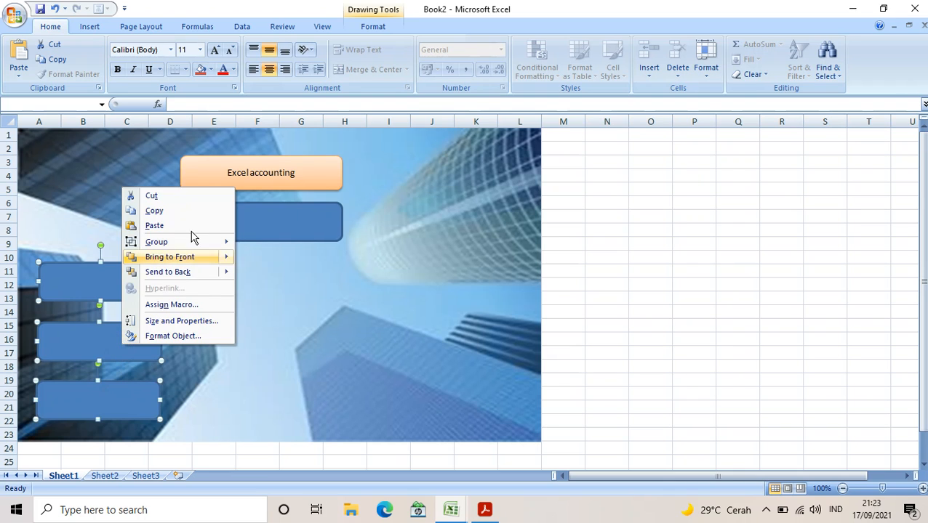
left_click(191, 226)
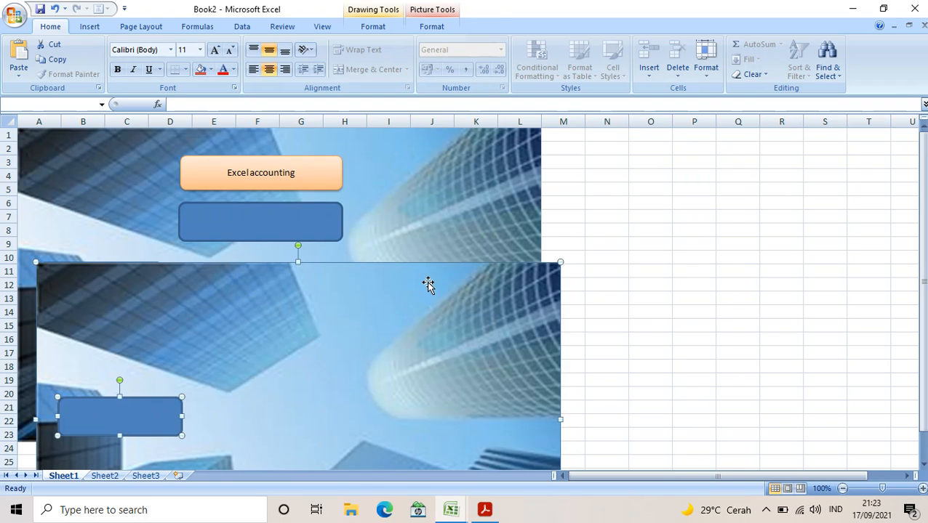
key("Delete")
Copy the uppermost narrow blue rectangle and place the copy beside it around columns E to H, rows 11 to 13.
left_click(140, 270)
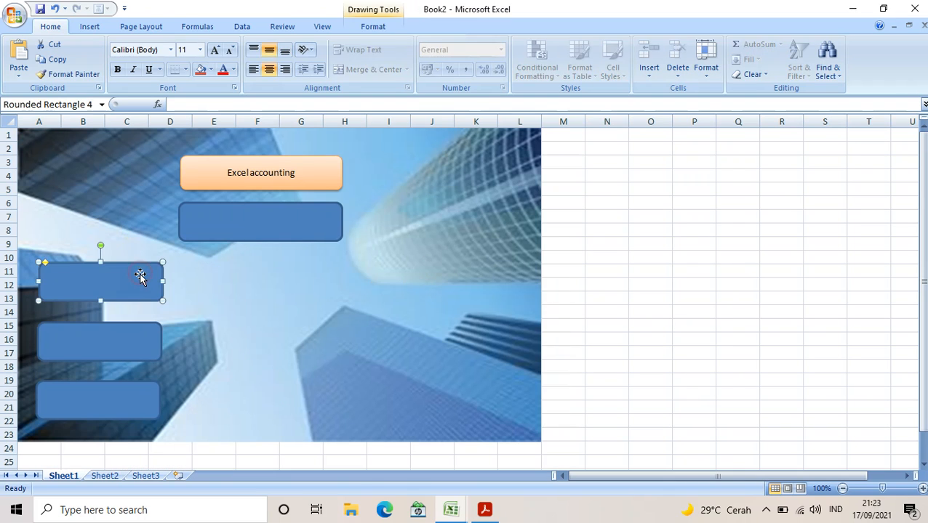
right_click(139, 273)
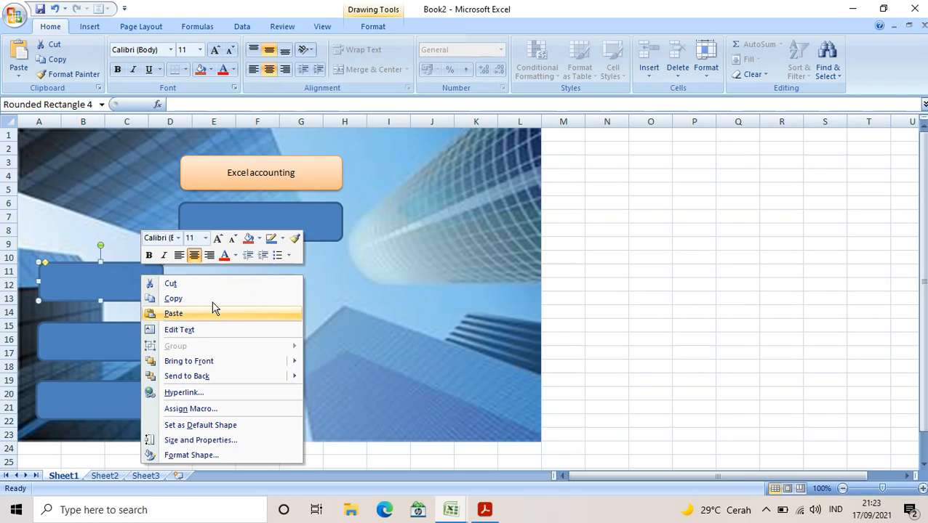
left_click(218, 313)
right_click(253, 280)
left_click(289, 321)
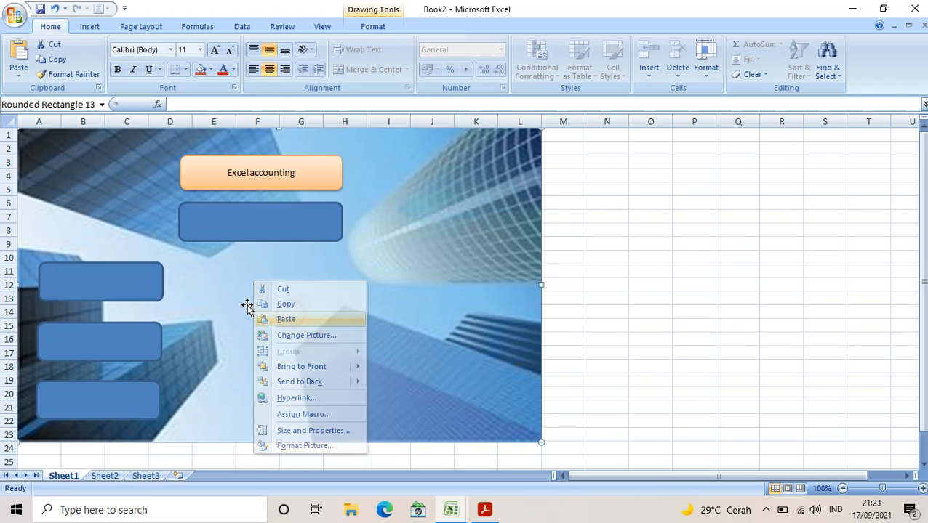
left_click_drag(101, 146, 269, 298)
Paste five more copies of the narrow blue rectangle.
right_click(261, 298)
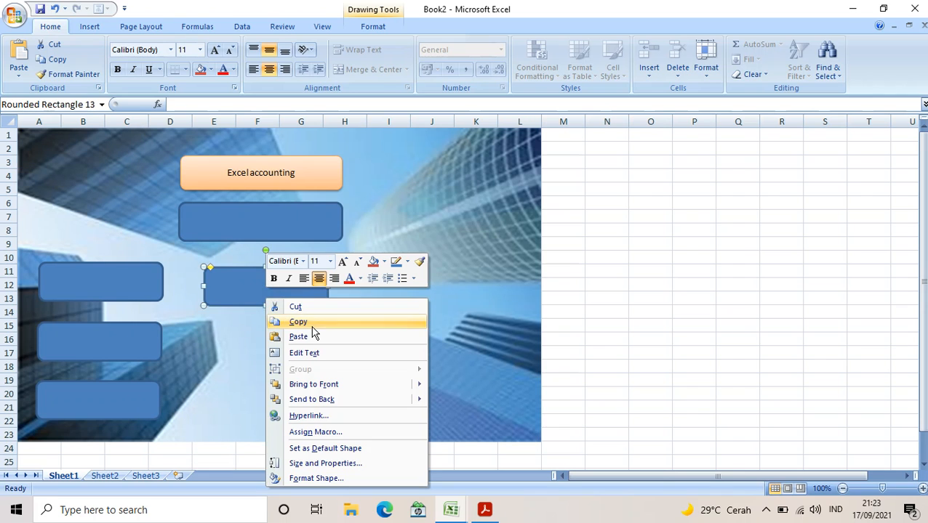
left_click(313, 337)
right_click(261, 300)
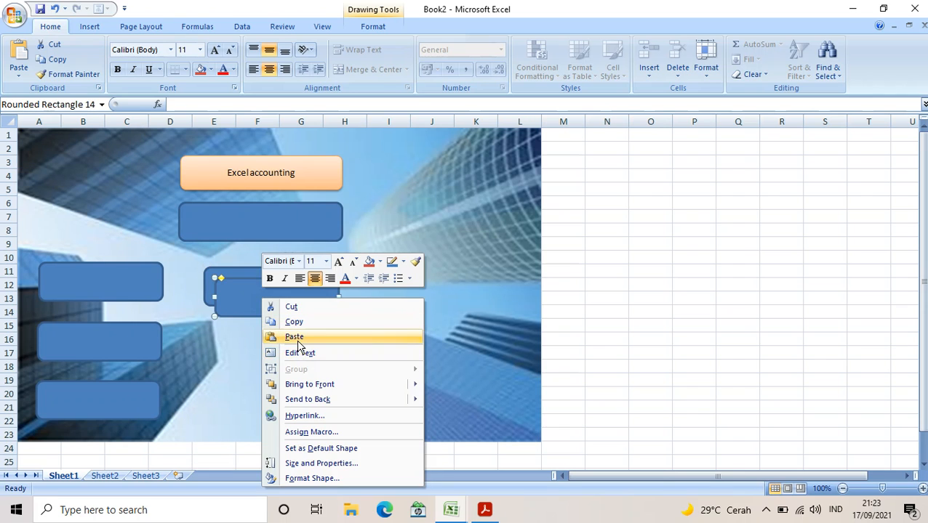
left_click(297, 339)
right_click(263, 316)
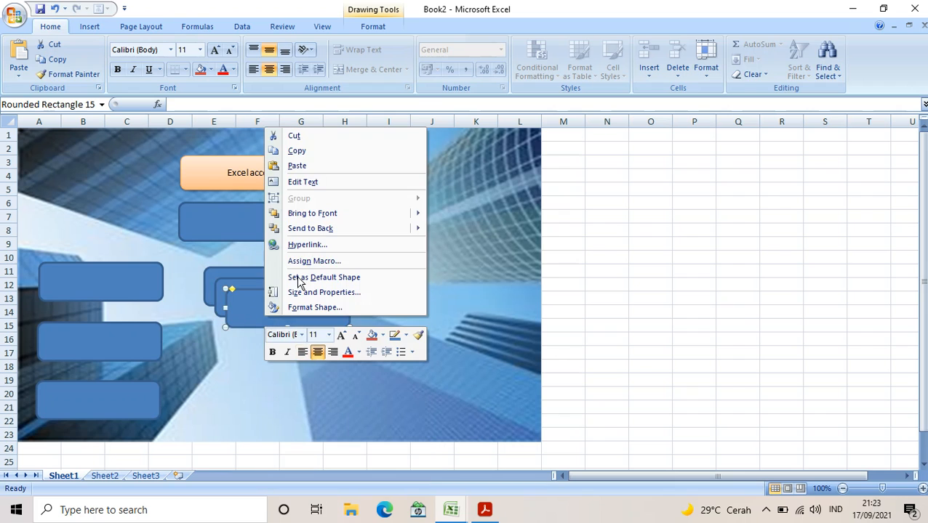
left_click(298, 166)
right_click(310, 327)
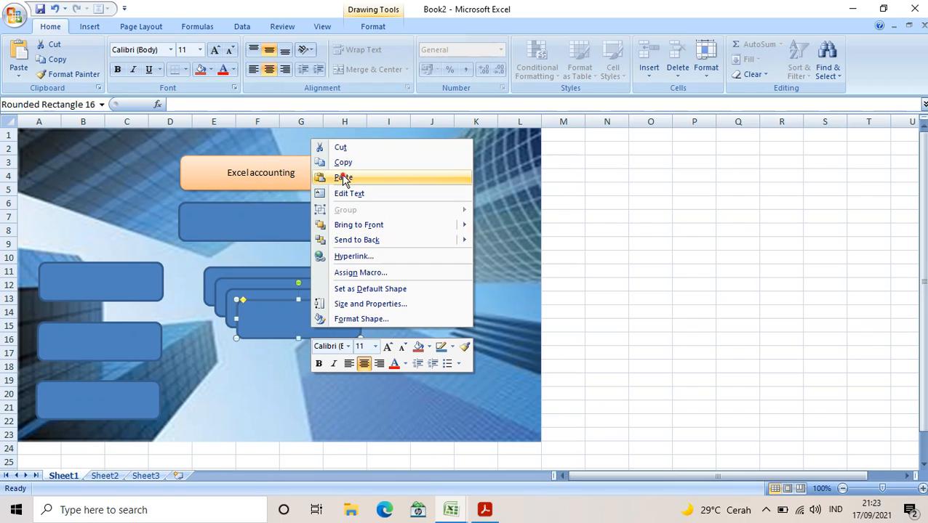
left_click(343, 178)
right_click(337, 339)
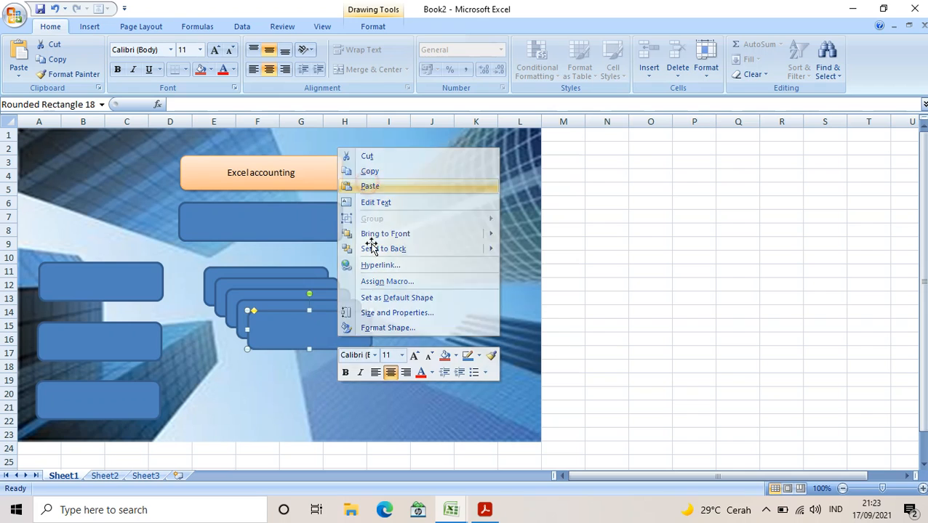
left_click(364, 186)
Stack three of the copies in a third column over the picture's right side and put one copy in the middle column around rows 16 to 18.
left_click_drag(334, 337, 447, 283)
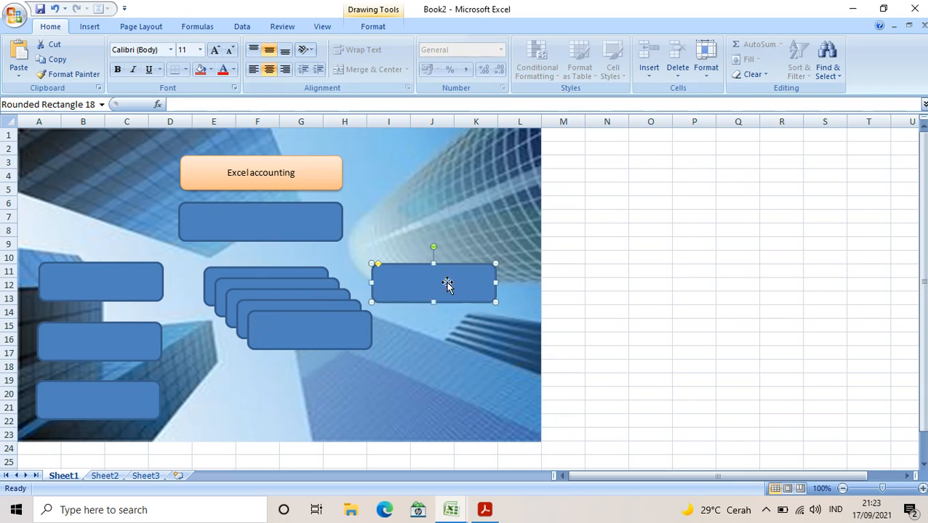
left_click_drag(332, 347, 286, 372)
left_click_drag(312, 314, 451, 404)
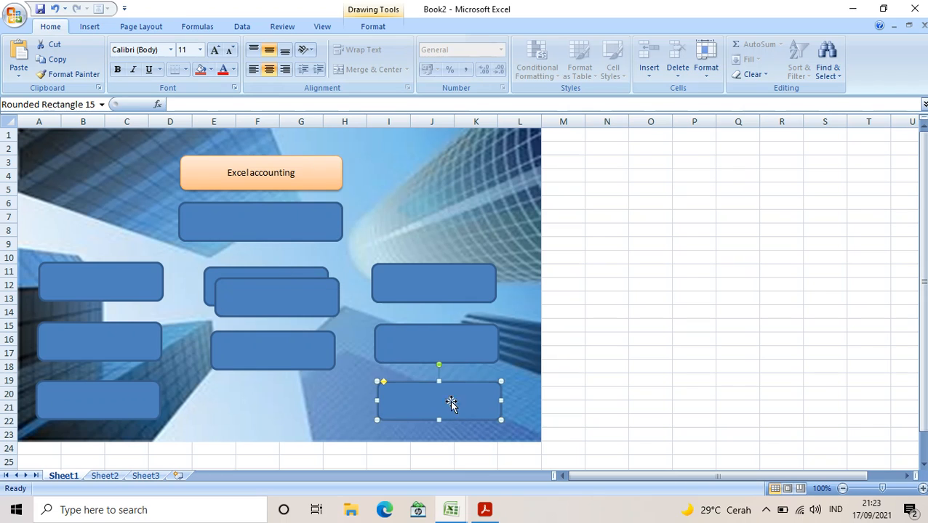
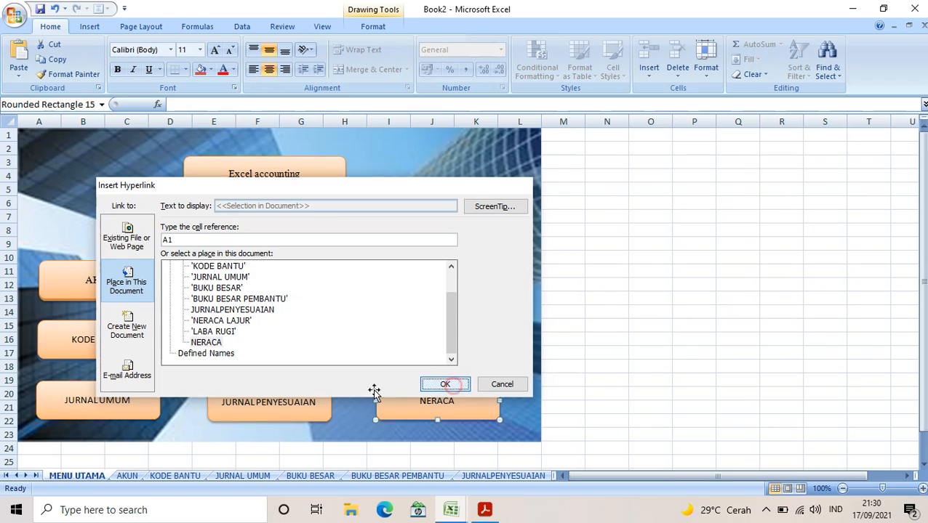
Hyperlink the JURNAL PENYESUAIAN button to the JURNALPENYESUAIAN sheet in this workbook.
right_click(296, 408)
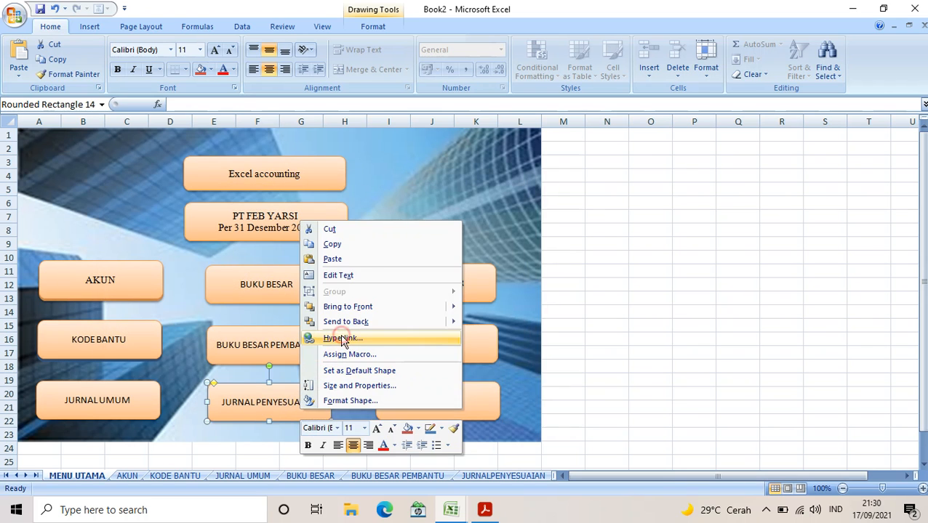
left_click(342, 338)
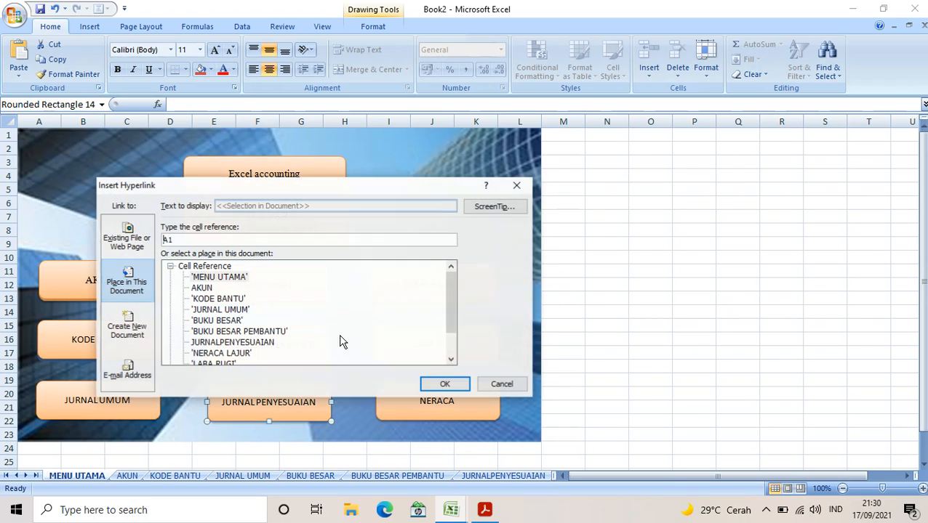
left_click(233, 343)
left_click(442, 381)
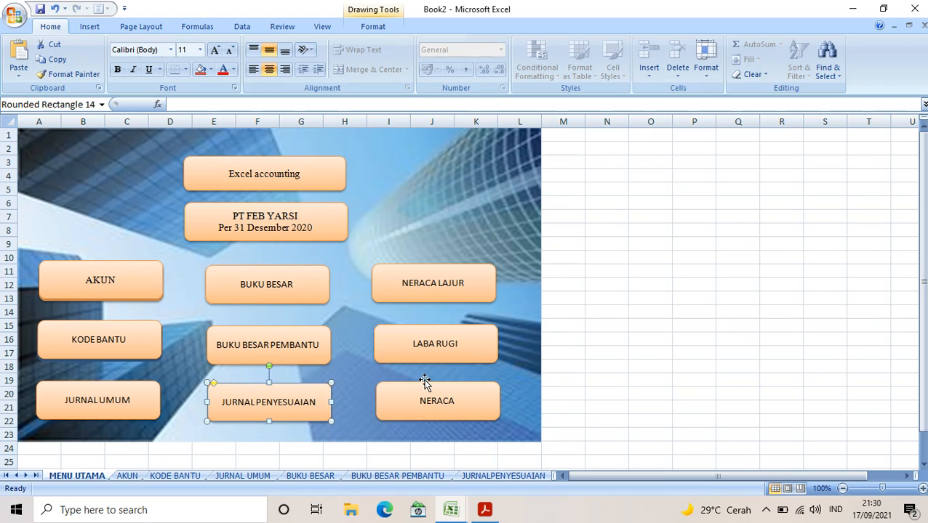
Switch to the tutorial PDF in Acrobat Reader and read on from page 8 to the DAFTAR AKUN table on page 10.
left_click(485, 511)
scroll(352, 384, "down", 3)
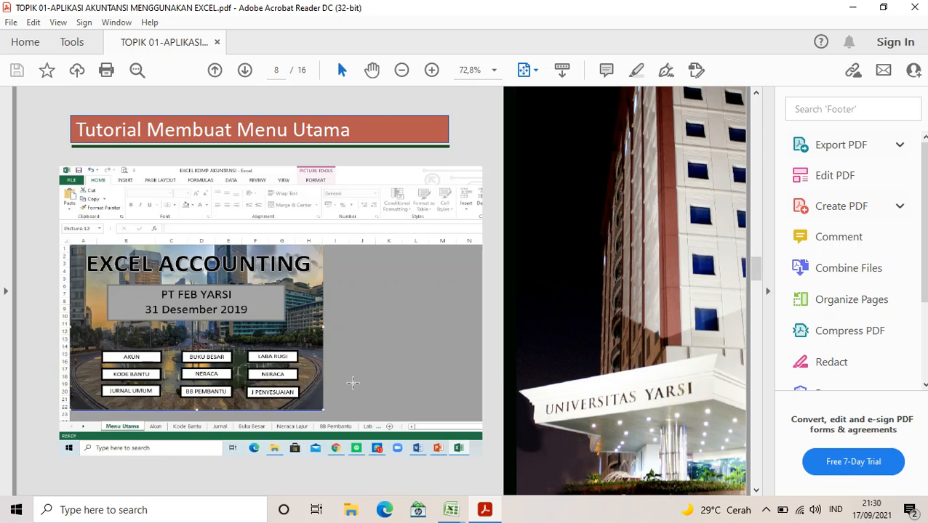
scroll(353, 383, "down", 3)
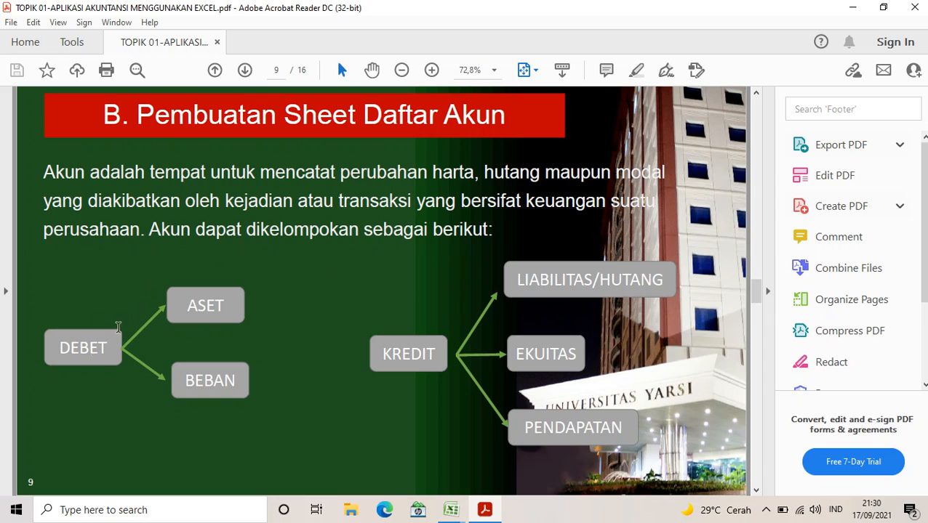
mouse_move(453, 510)
scroll(630, 265, "down", 1)
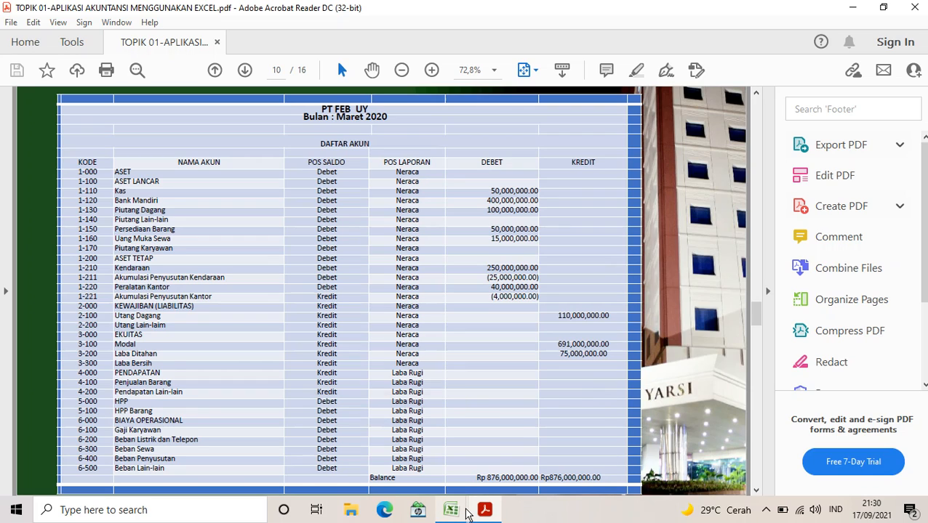
Return to Excel and enter the titles PT FEB YARSI, DAFTAR AKUN and Per 31 Desember 2020 in A1 to A3 of the AKUN sheet.
left_click(503, 455)
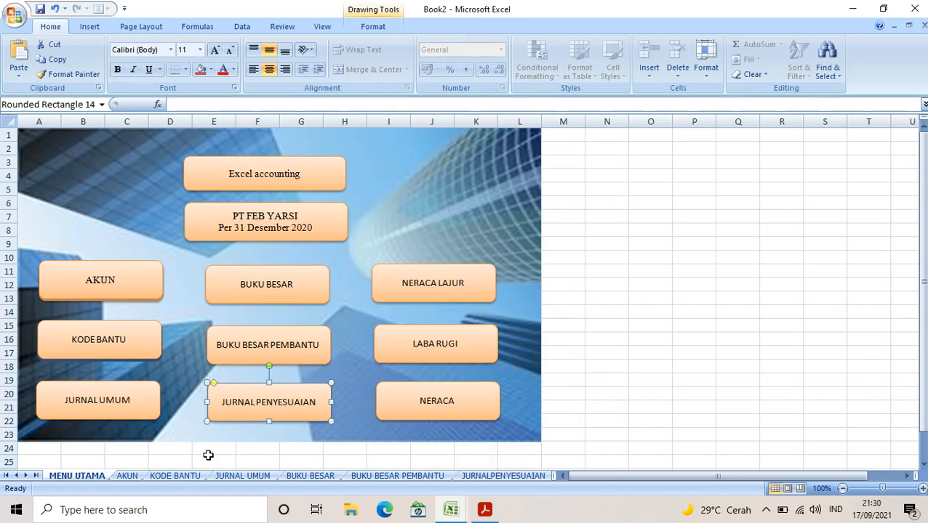
left_click(131, 476)
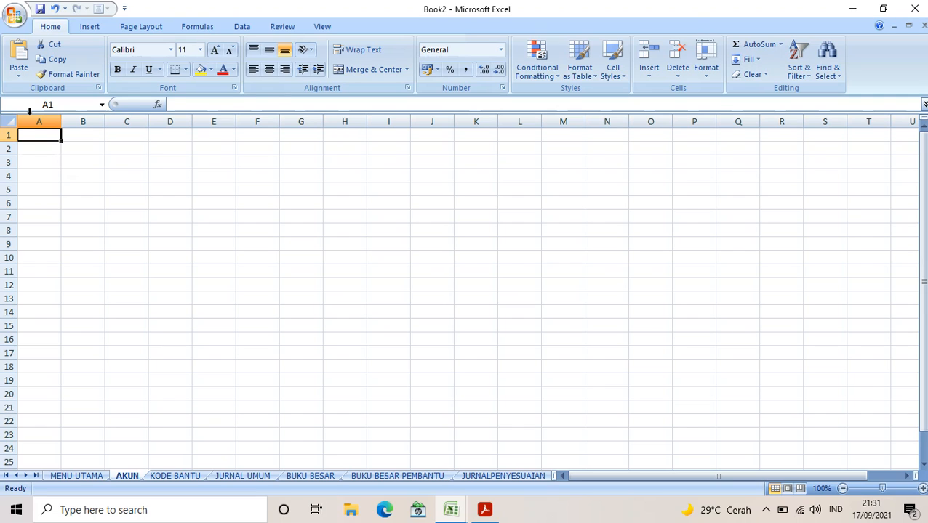
type("pt")
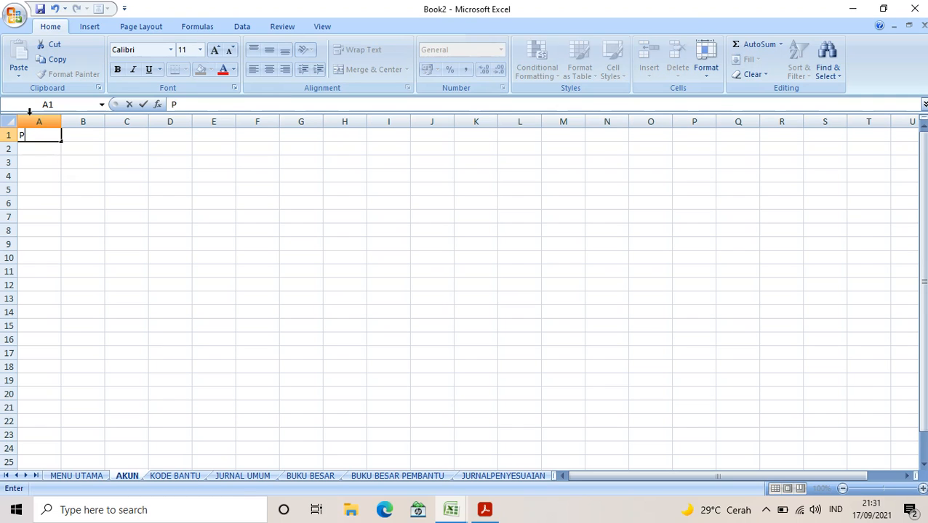
type(" FEB YARSI")
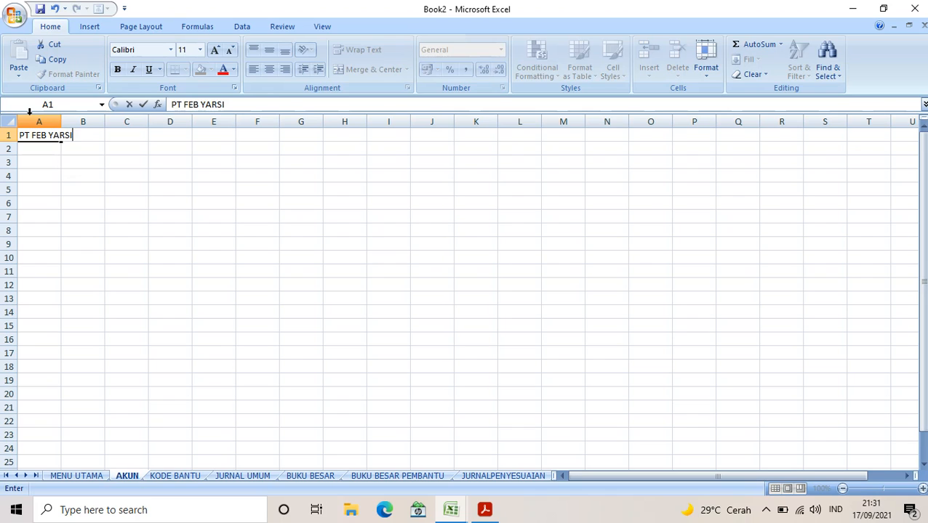
left_click(53, 148)
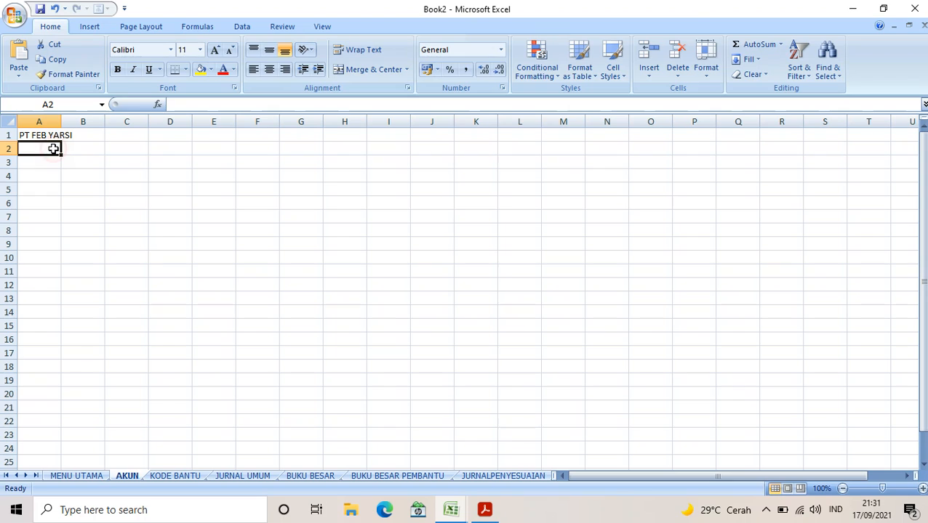
type("DAFTAR AKUN")
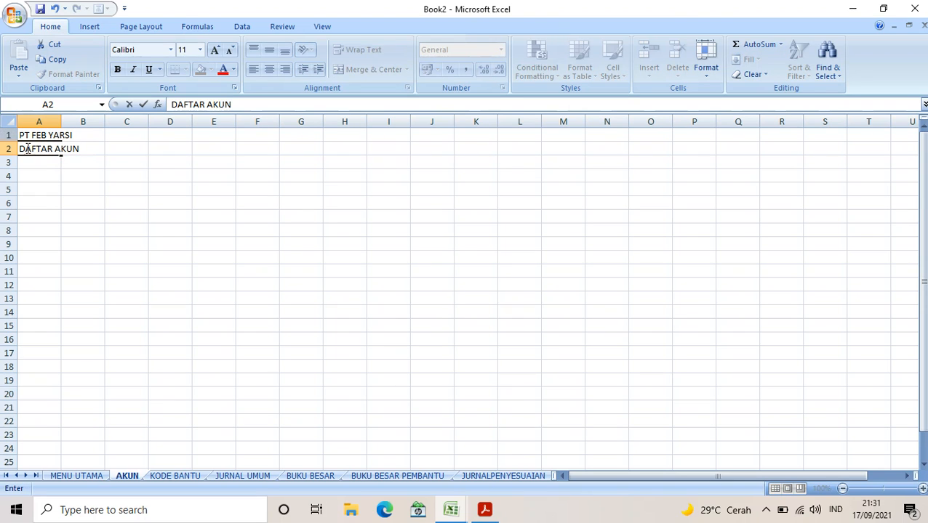
left_click(42, 162)
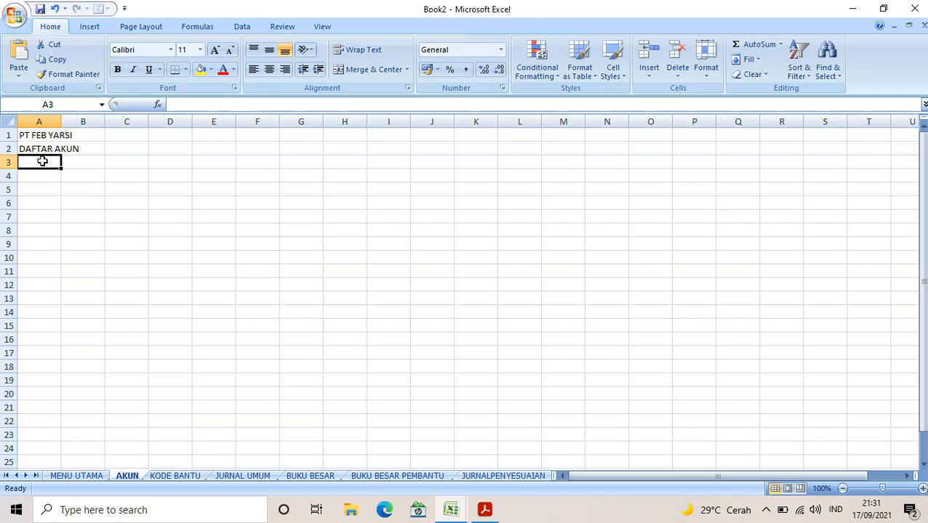
type("Per 31 D")
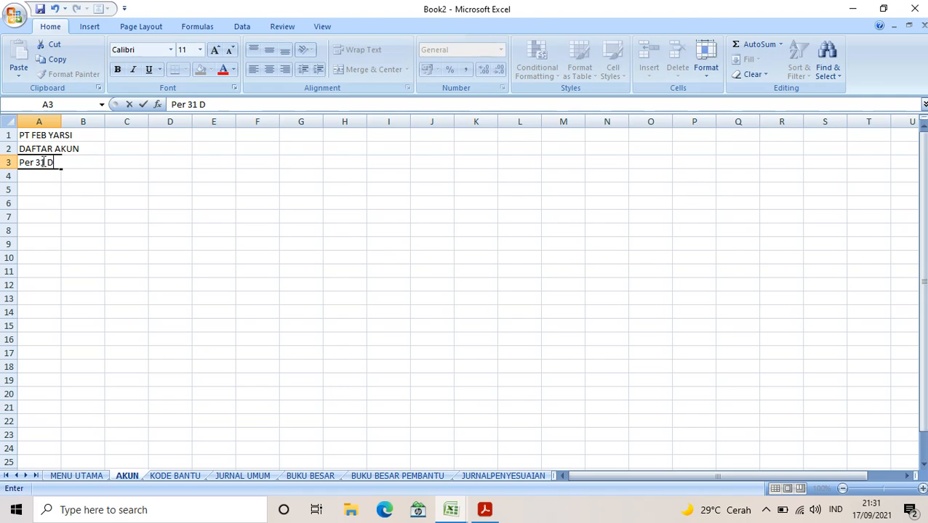
type("esember 2020")
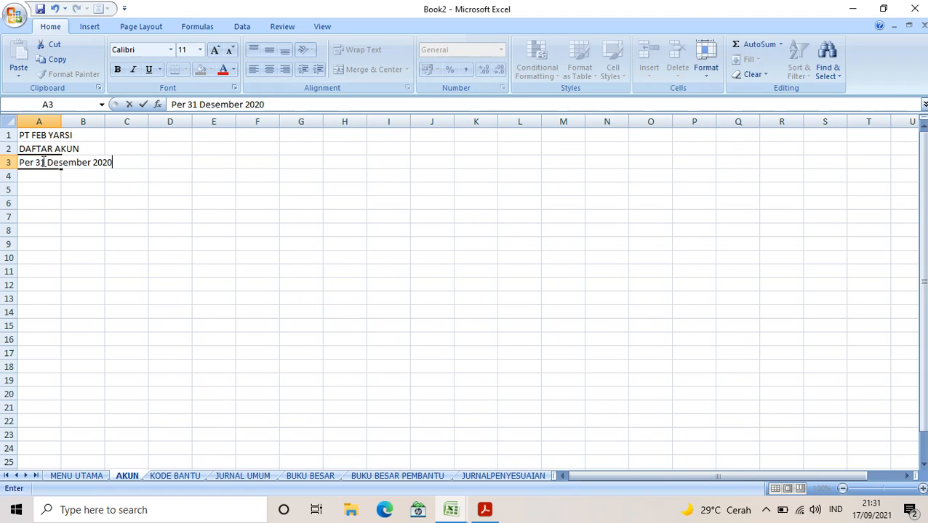
Enter the headers KODE, NAMA AKUN, POS SALDO, POS LAPORAN, DEBET and KREDIT in A5 to F5 of the AKUN sheet.
left_click(51, 193)
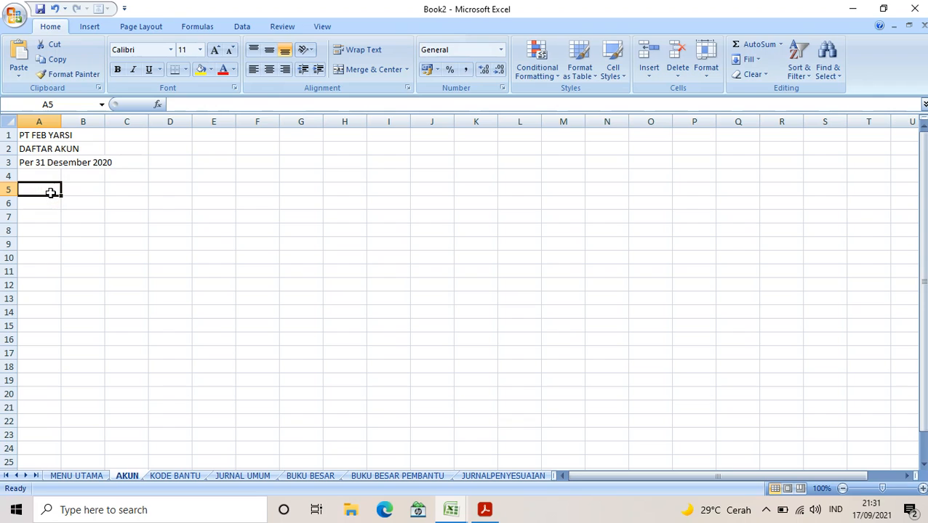
type("KODE")
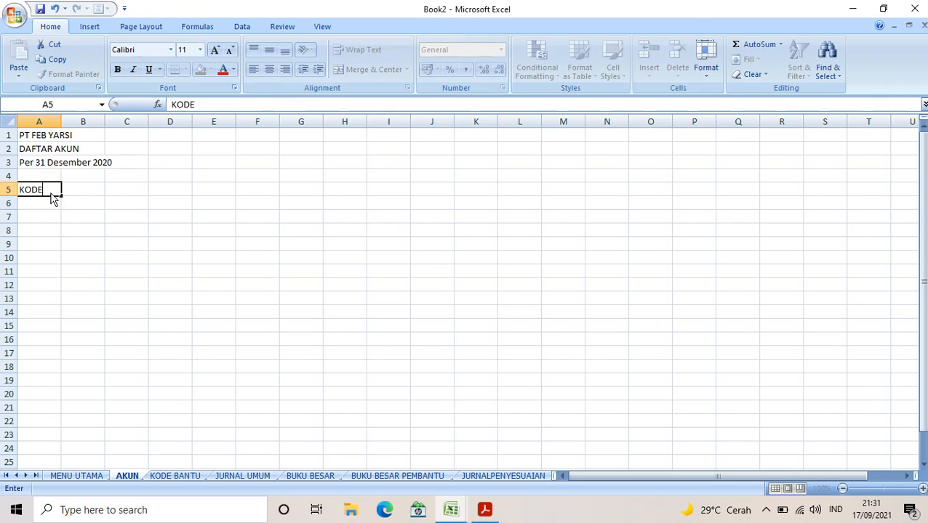
key("Tab")
type("NAMA AKU")
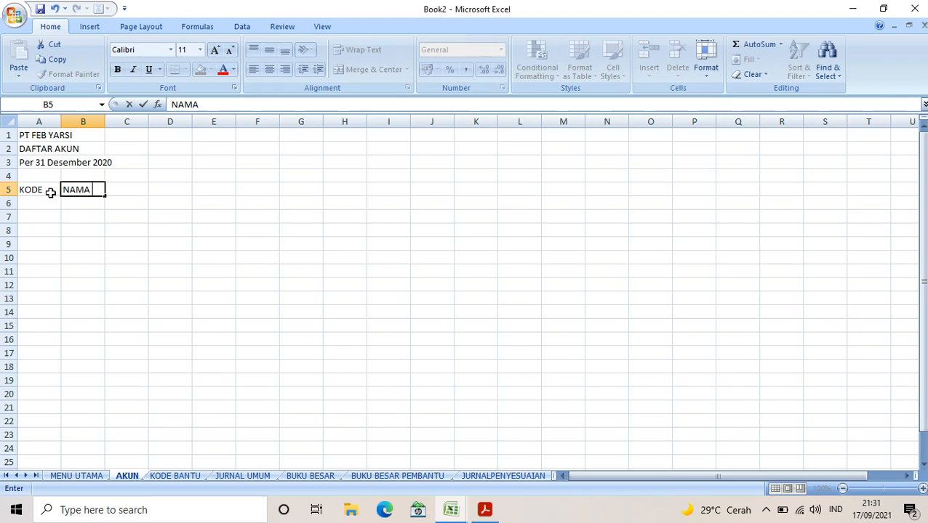
key("Tab")
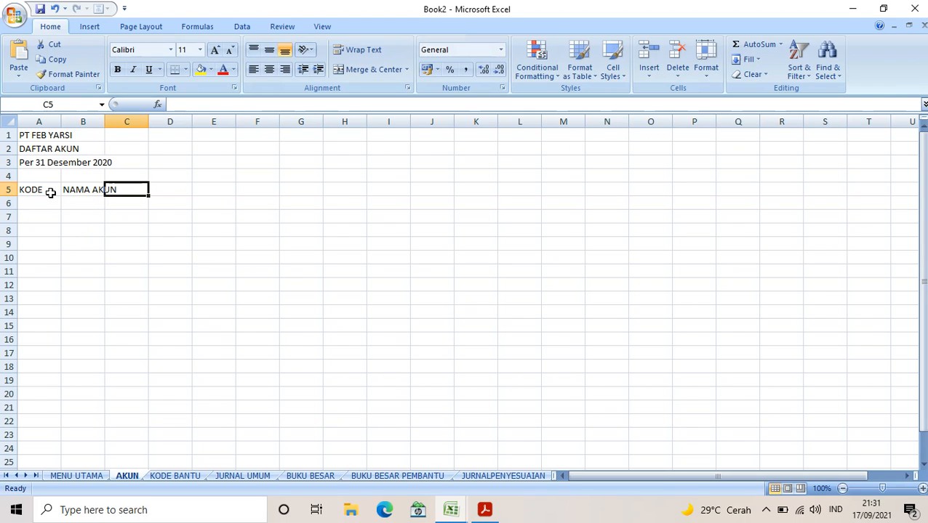
type("POS SALDO")
key("Tab")
type("POS")
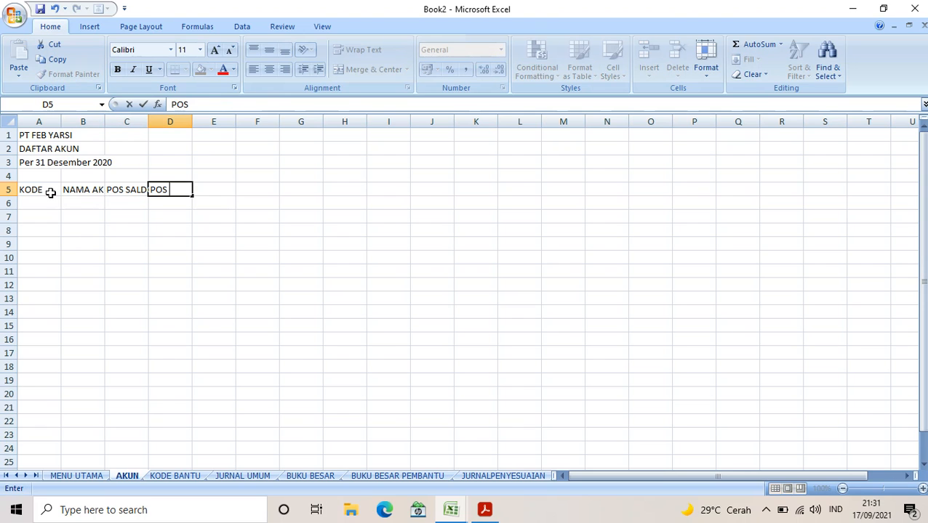
type(" LAPORAN")
key("Tab")
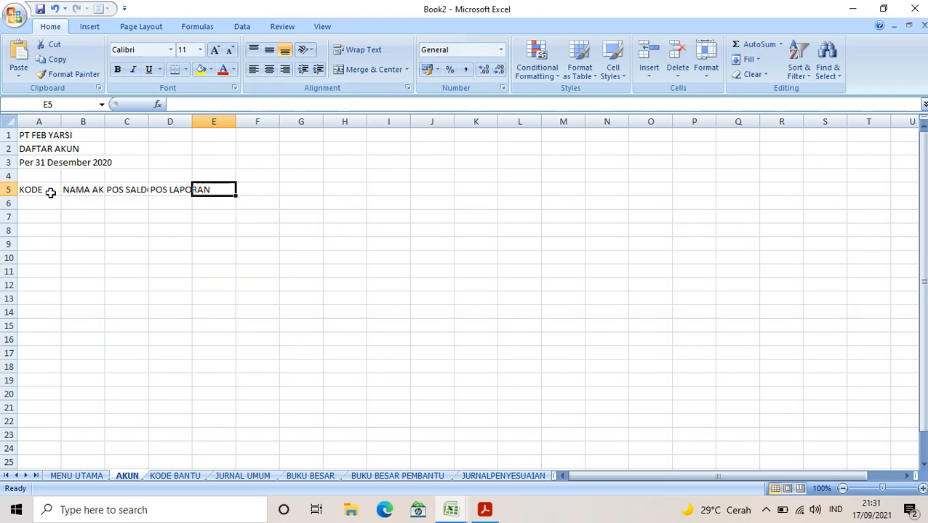
type("DEBET")
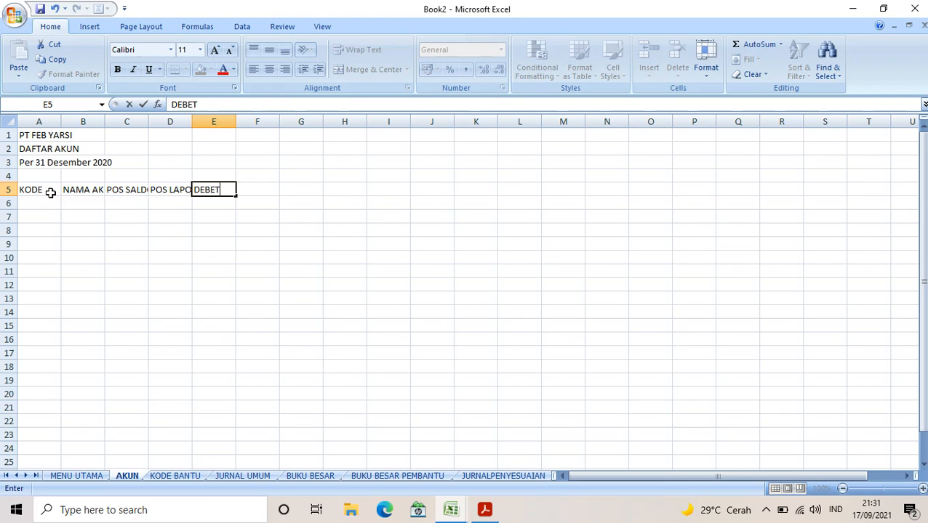
key("Tab")
type("KRED")
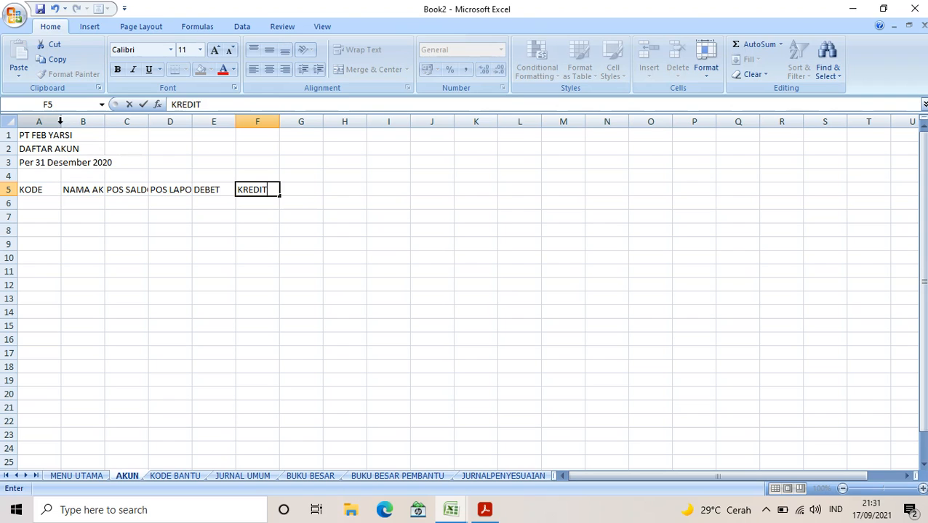
left_click(42, 205)
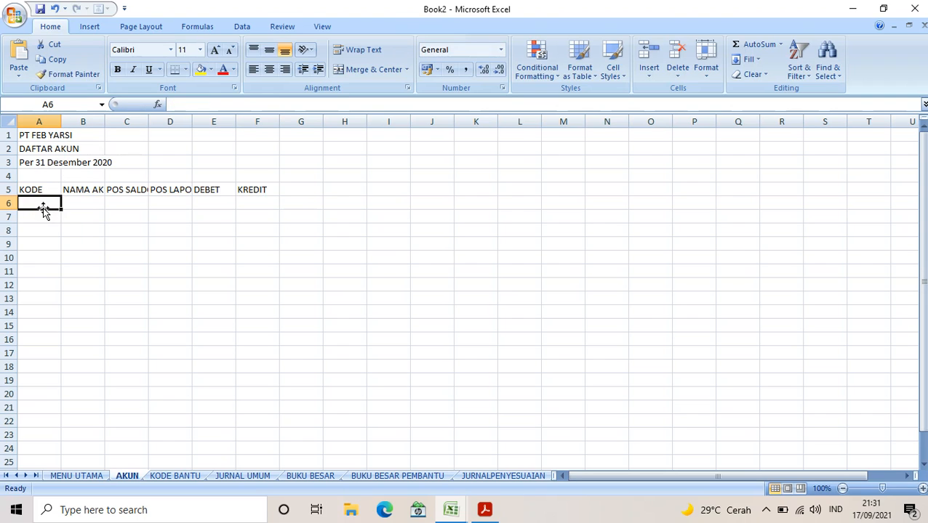
Copy the account codes under KODE in Book1's AKUN sheet to A6 of Book2's AKUN sheet, and widen columns A and B.
mouse_move(448, 509)
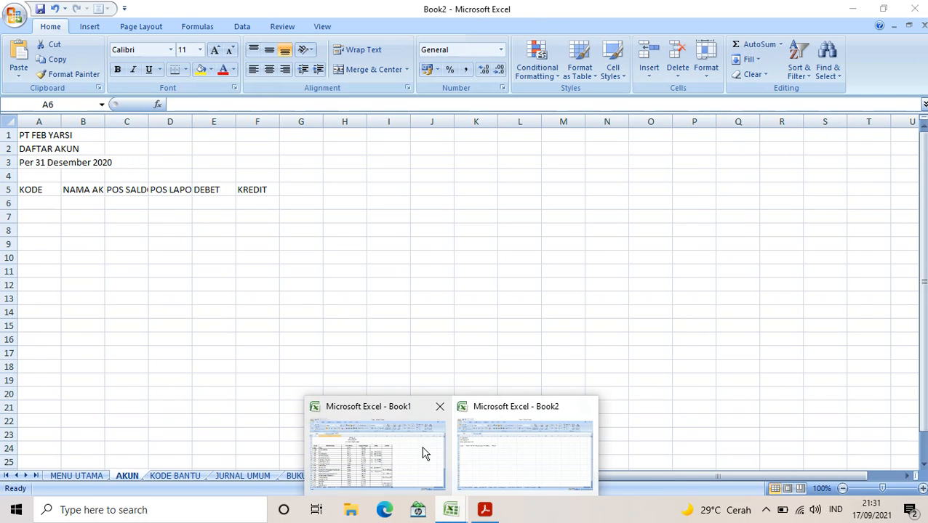
left_click(429, 447)
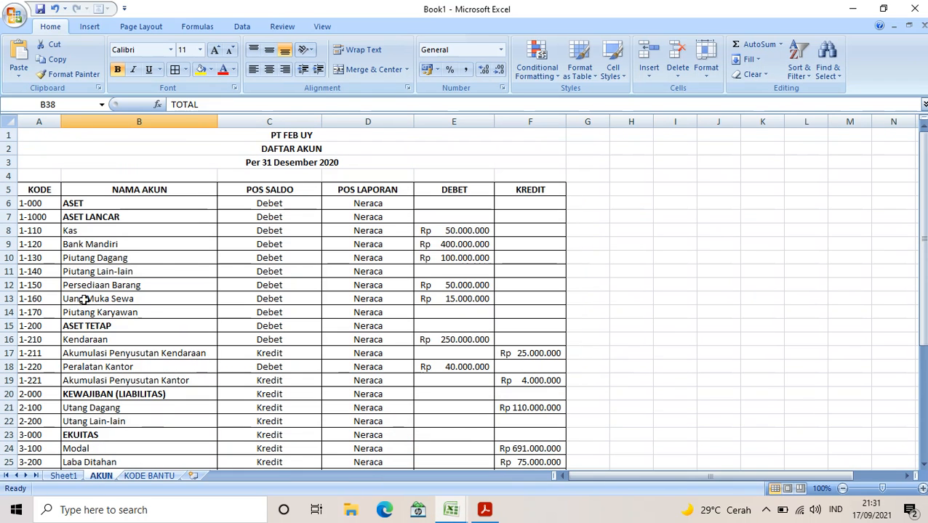
left_click_drag(42, 204, 42, 430)
right_click(42, 430)
left_click(100, 232)
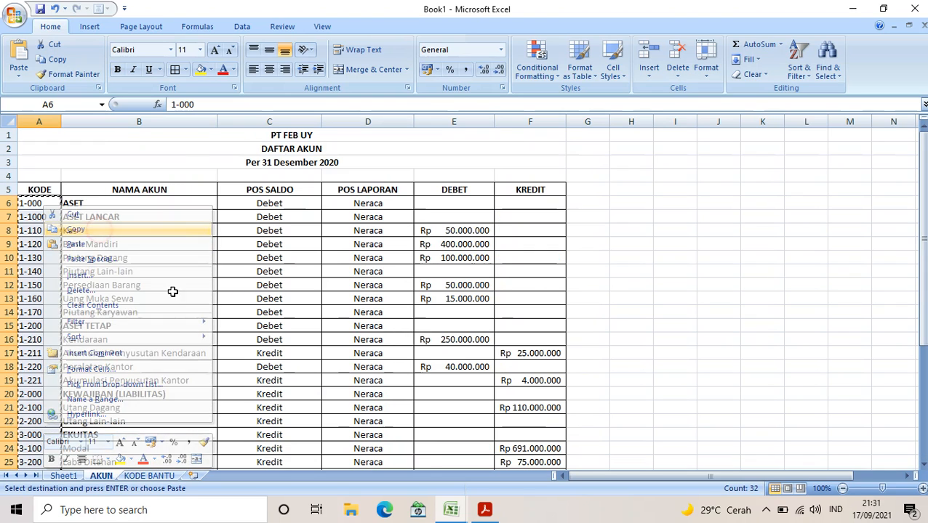
mouse_move(451, 510)
left_click(500, 459)
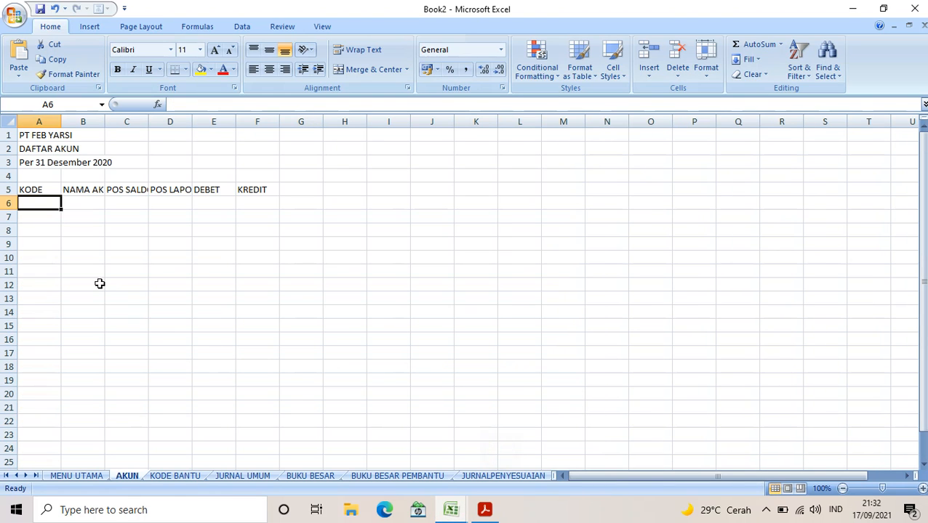
right_click(40, 210)
left_click(64, 242)
left_click_drag(62, 124, 152, 124)
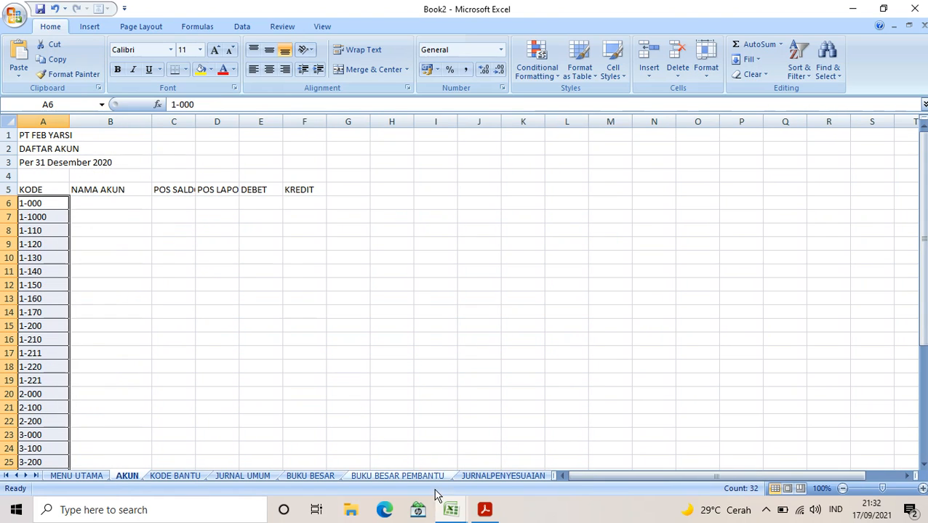
Copy the account names from ASET to TOTAL in Book1 to B6 of Book2's AKUN sheet, and widen columns B to D.
mouse_move(450, 509)
left_click(398, 451)
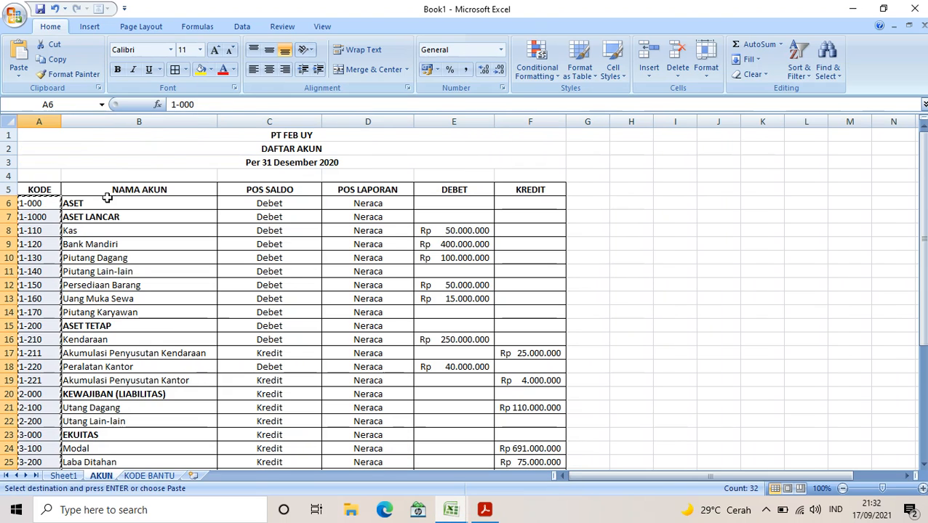
left_click_drag(79, 203, 130, 451)
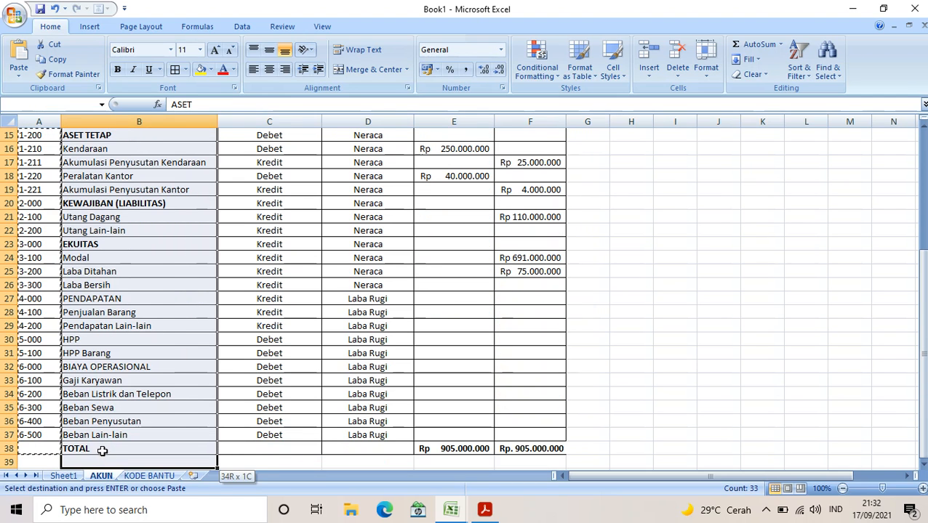
right_click(111, 412)
left_click(175, 218)
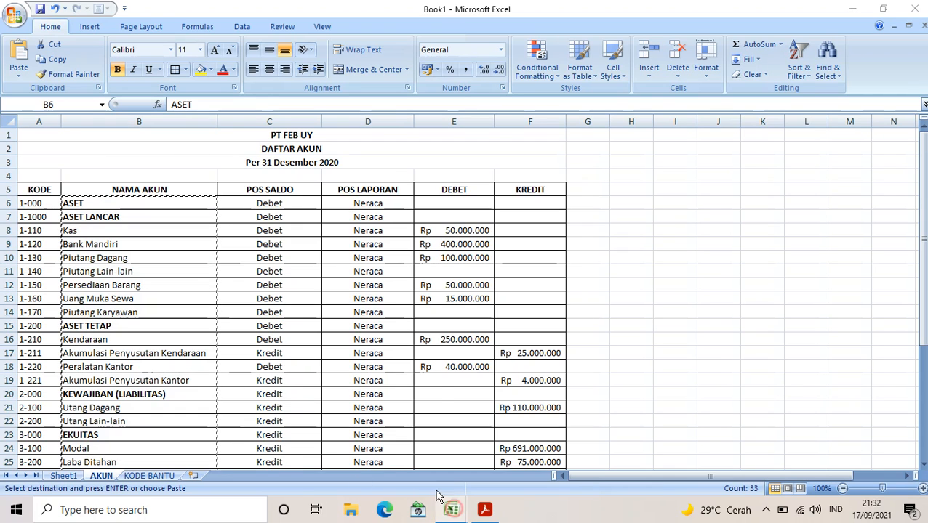
mouse_move(451, 510)
left_click(533, 452)
left_click(110, 202)
right_click(111, 204)
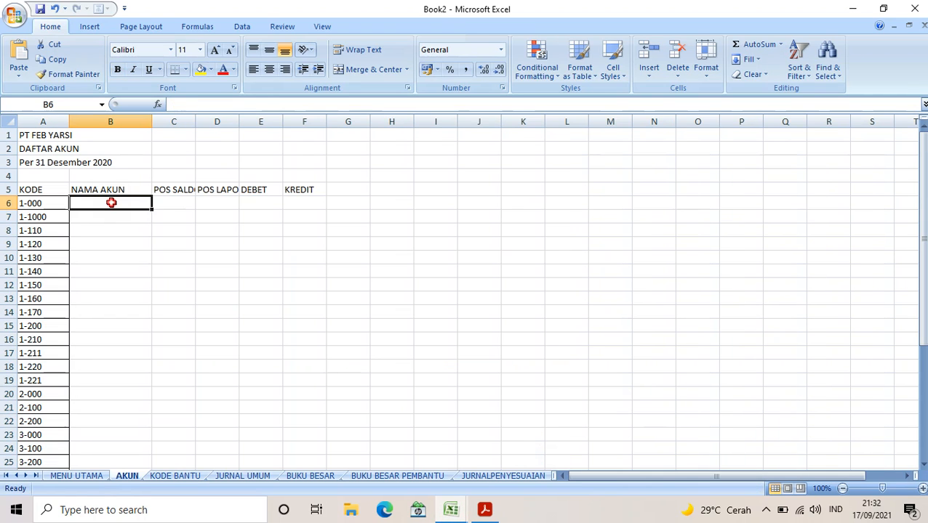
left_click(170, 245)
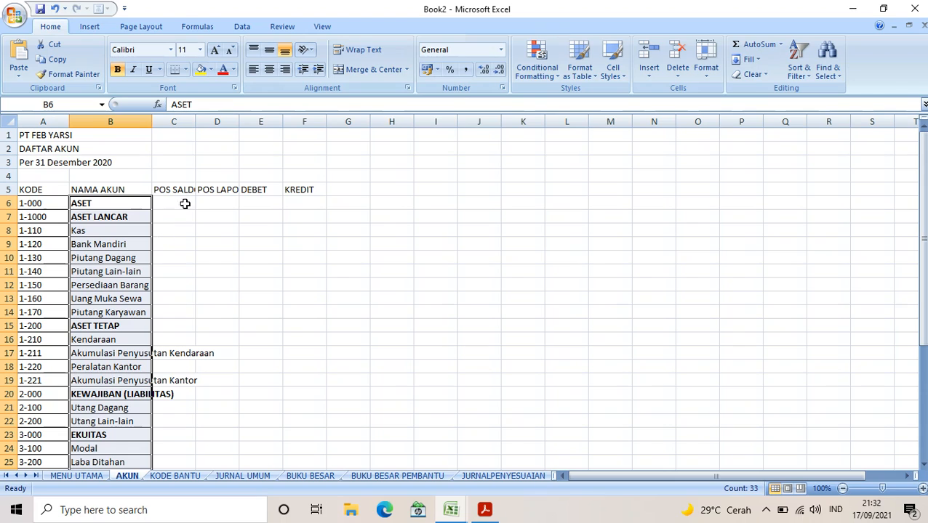
left_click_drag(151, 122, 378, 119)
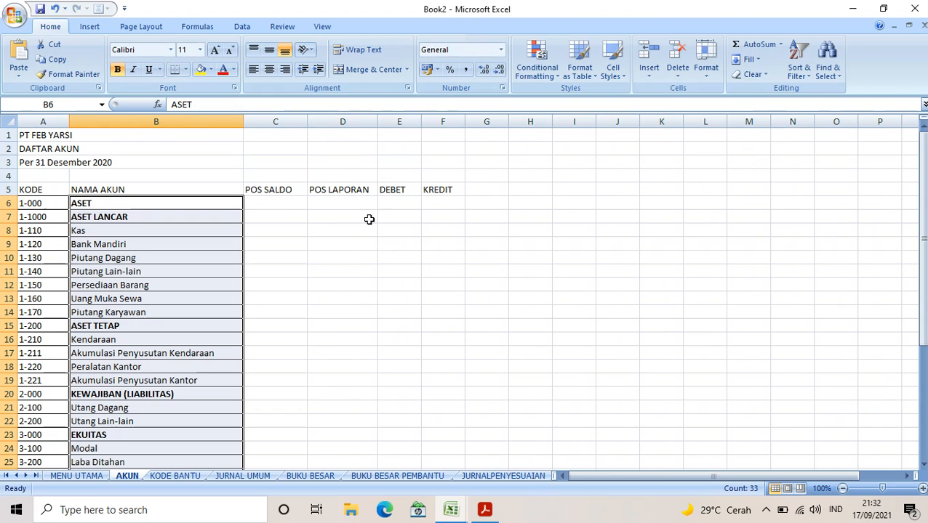
Copy the DEBET amounts E6:E38 in Book1's AKUN sheet and select E6 in Book2's AKUN sheet.
left_click(451, 511)
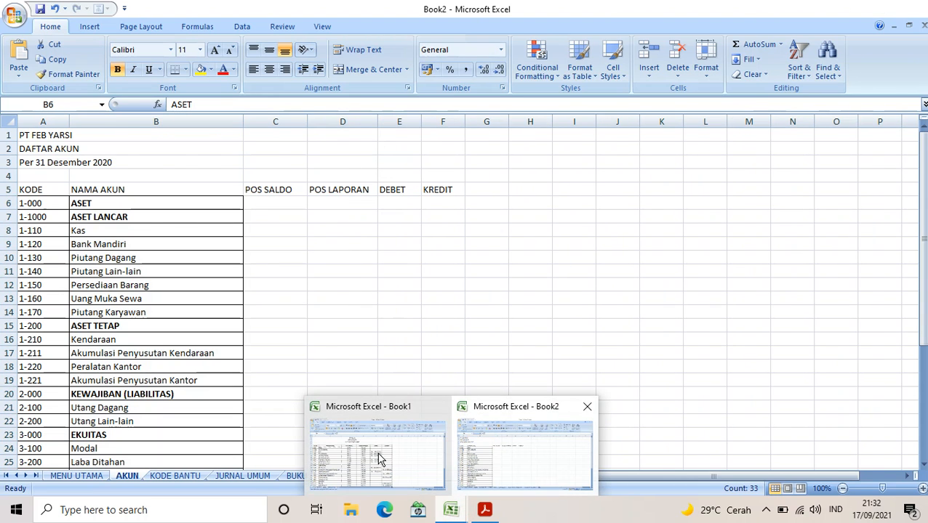
left_click(384, 458)
left_click_drag(469, 203, 472, 452)
right_click(466, 423)
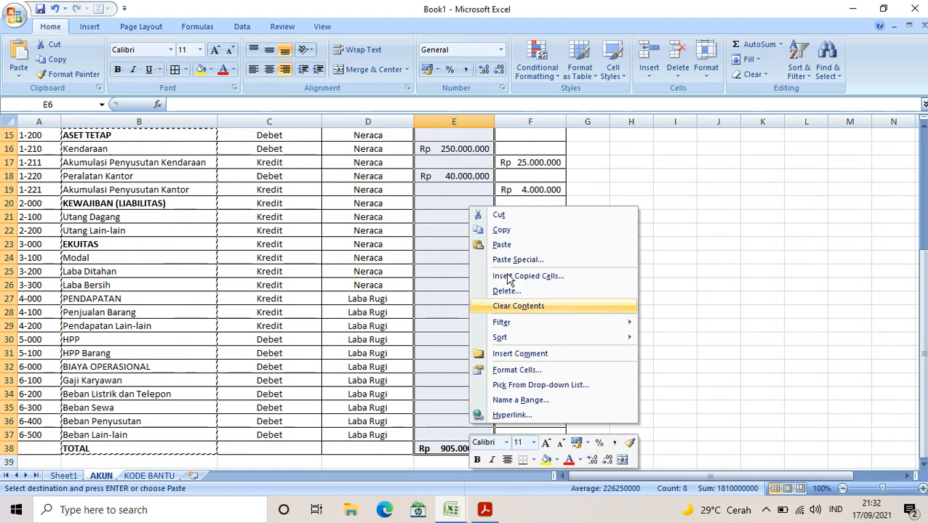
left_click(502, 230)
scroll(489, 403, "up", 5)
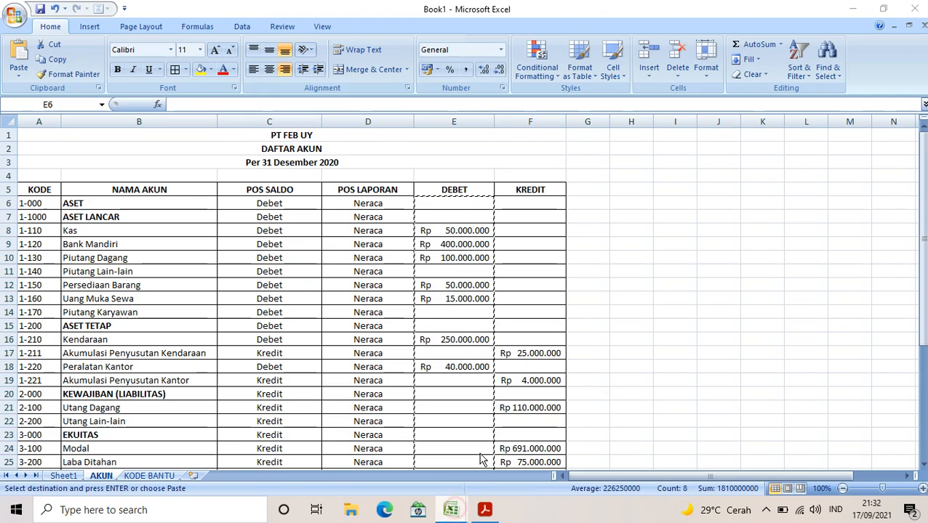
key("alt+Tab")
left_click(400, 204)
right_click(404, 205)
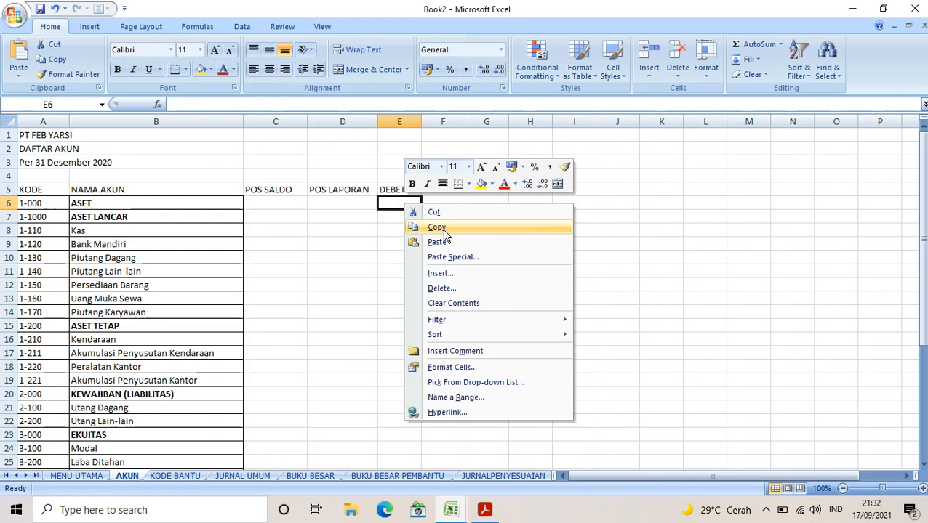
left_click(438, 242)
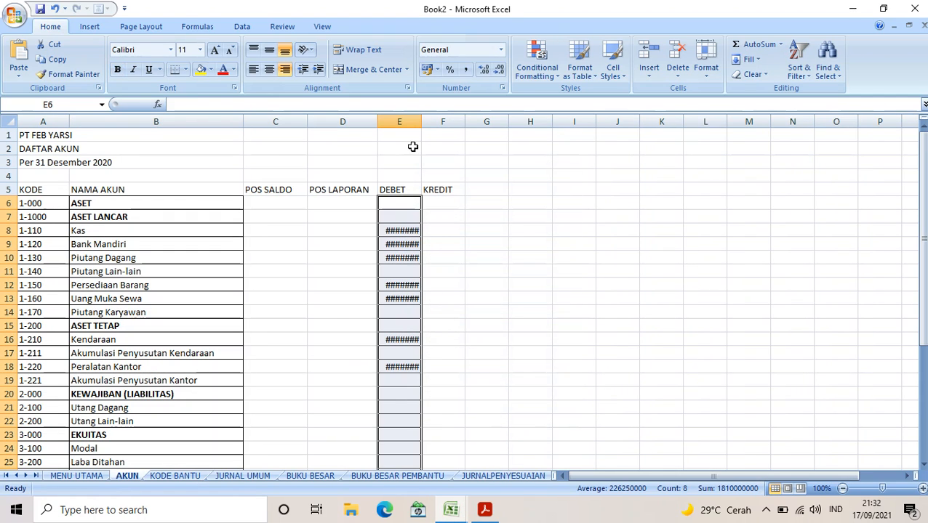
left_click(57, 8)
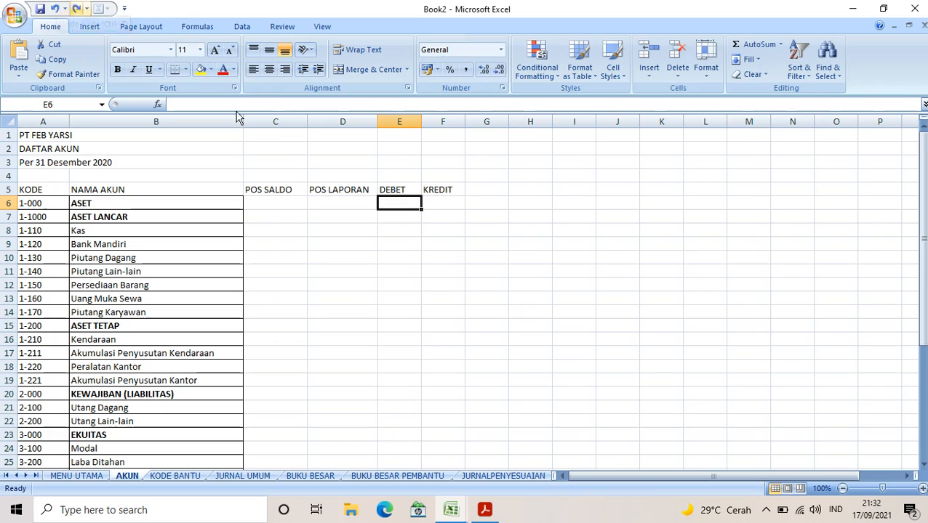
Paste the copied DEBET amounts at E6 and give them the Accounting format, with column F widened slightly.
right_click(404, 203)
left_click(435, 242)
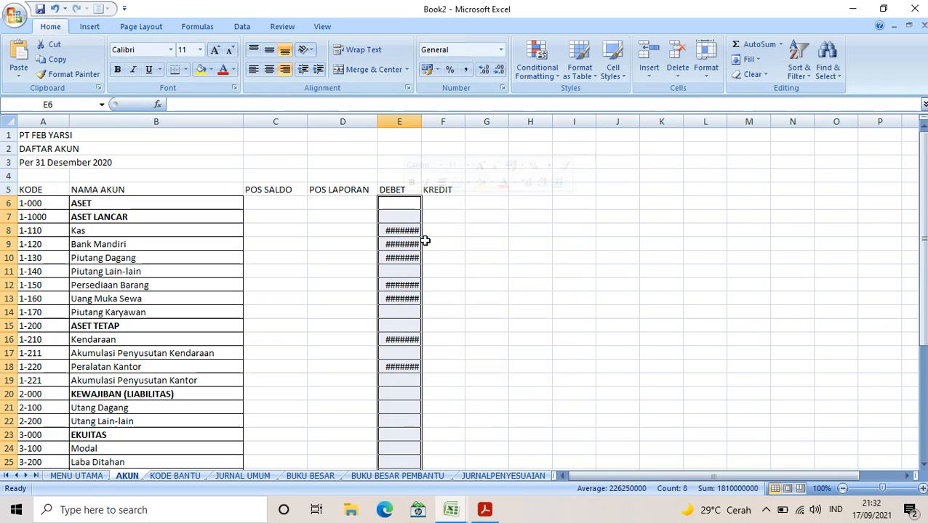
left_click(501, 49)
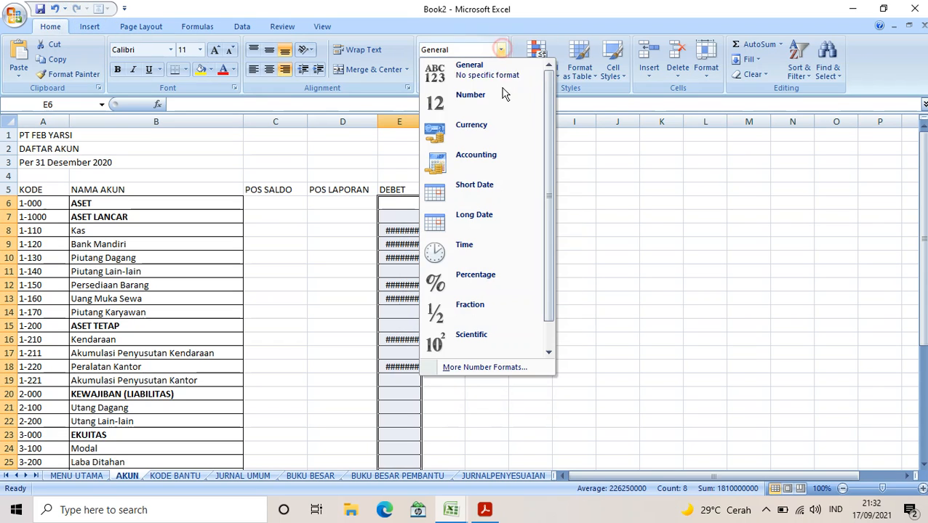
left_click(495, 163)
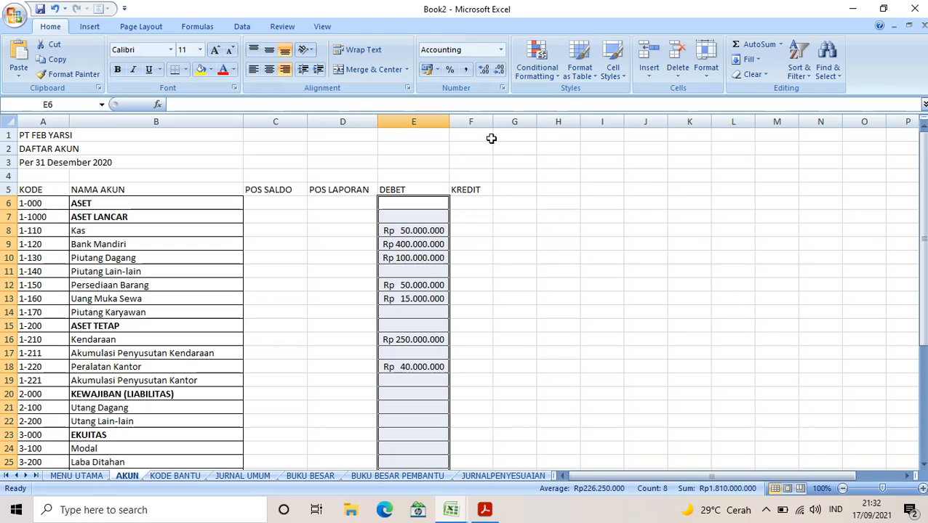
left_click_drag(492, 125, 507, 125)
Switch to Book1 and copy the KREDIT amounts F6:F39 on its AKUN sheet.
left_click(450, 510)
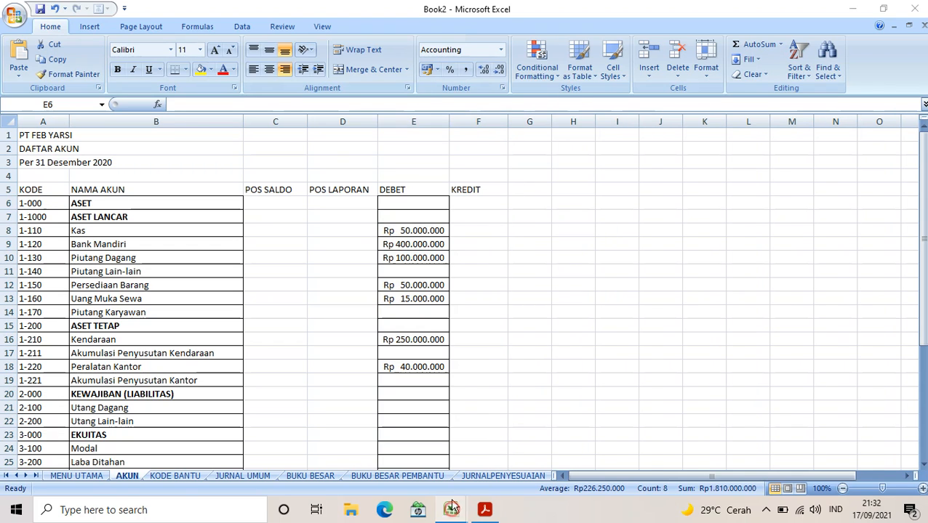
left_click(367, 444)
left_click_drag(542, 206, 542, 455)
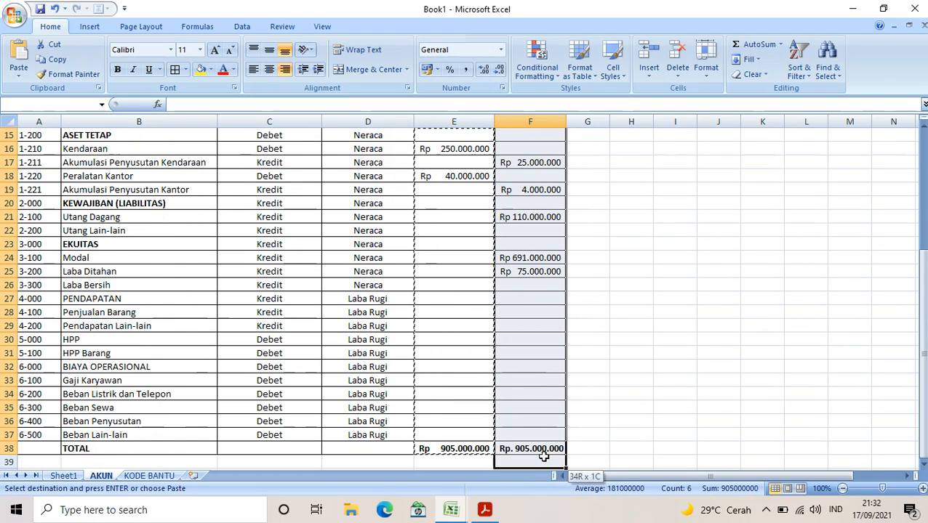
right_click(538, 406)
left_click(575, 213)
scroll(535, 322, "up", 5)
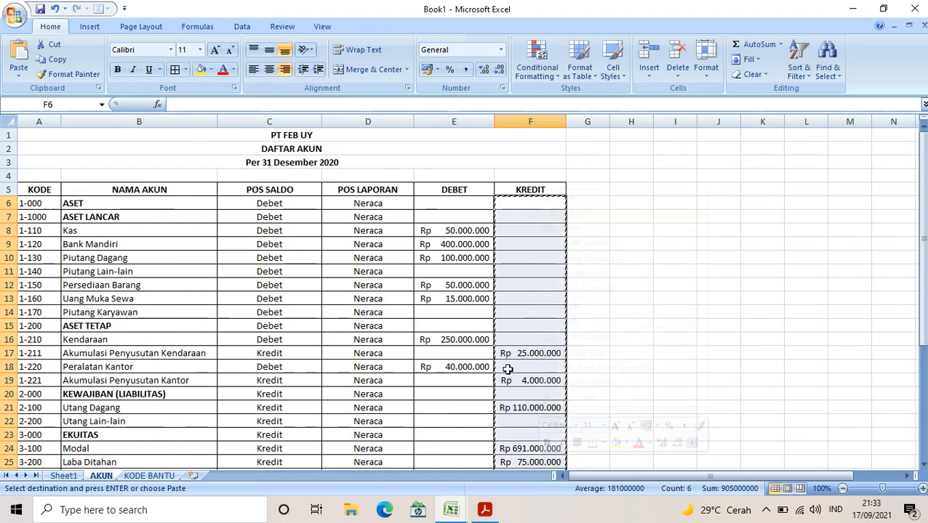
Paste the copied KREDIT amounts at F6 of Book2's AKUN sheet and give them the Accounting format.
mouse_move(449, 508)
left_click(509, 436)
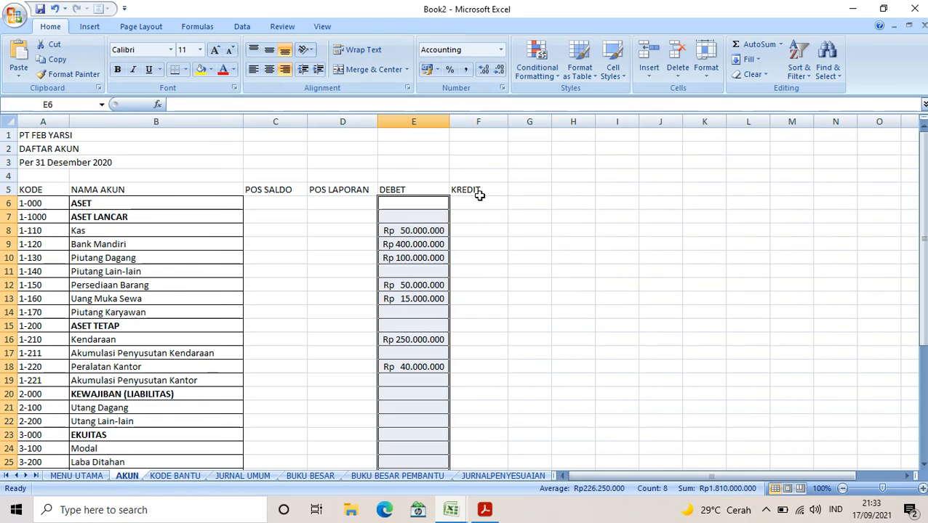
left_click(480, 202)
right_click(480, 200)
left_click(507, 239)
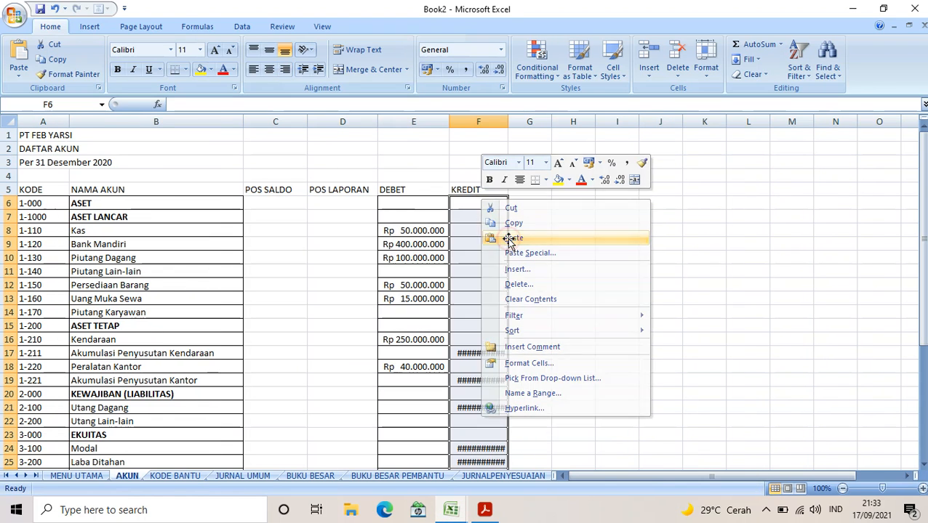
left_click(500, 49)
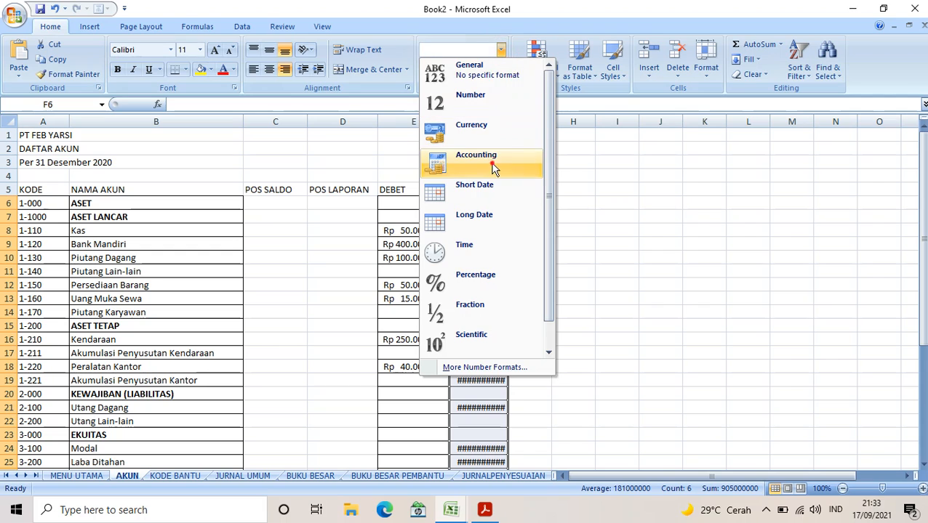
left_click(523, 169)
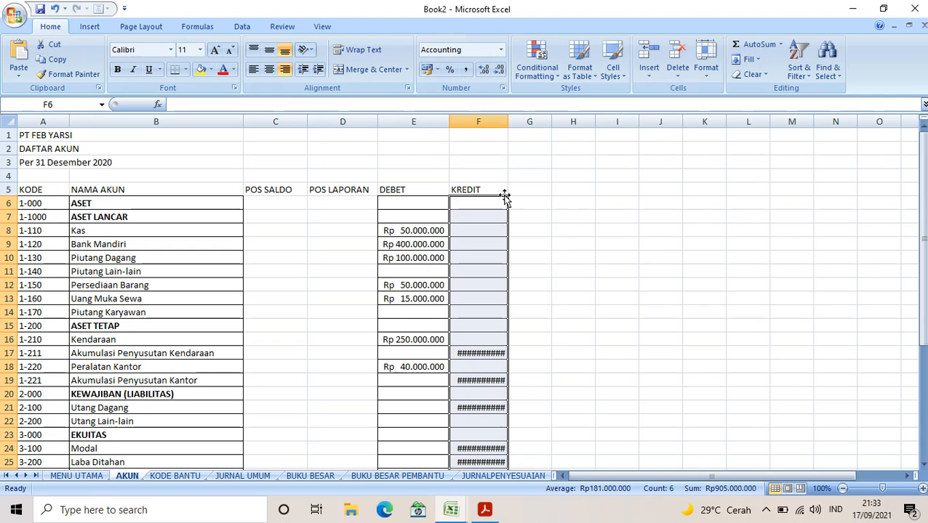
Try reapplying the Accounting format to the pasted KREDIT amounts, reselecting them as F7:F38.
left_click(500, 49)
left_click(480, 157)
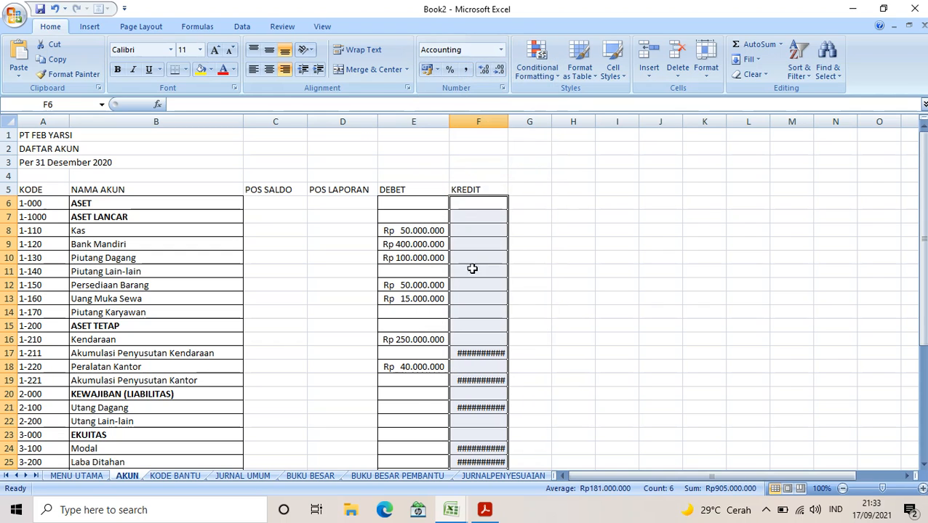
left_click(434, 256)
left_click_drag(506, 216, 494, 448)
left_click(501, 49)
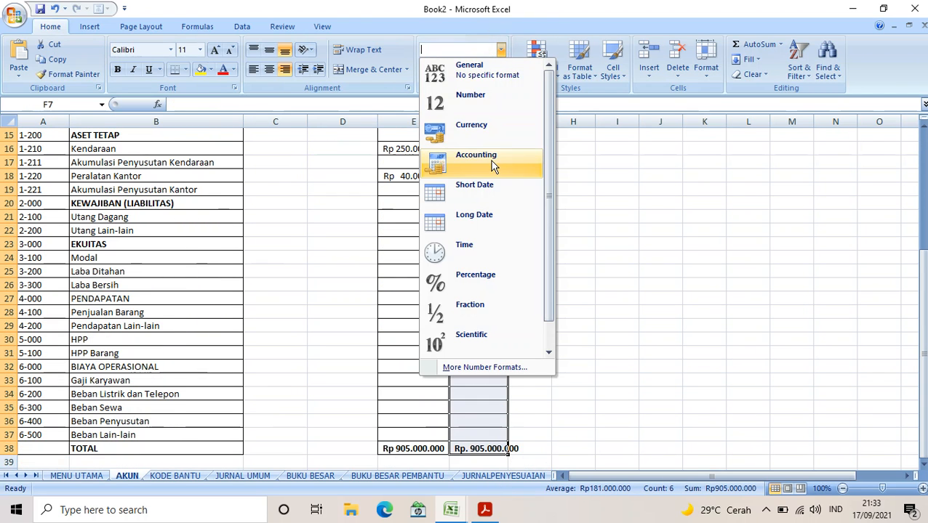
Check the amounts stored in KREDIT cells F17, F19 and F21, opening F17's entry without changing it.
left_click(487, 352)
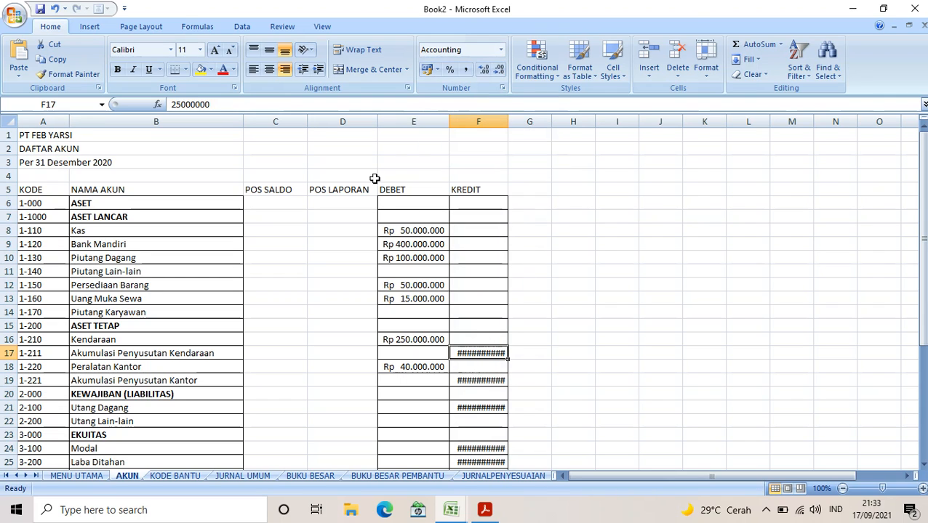
left_click(251, 105)
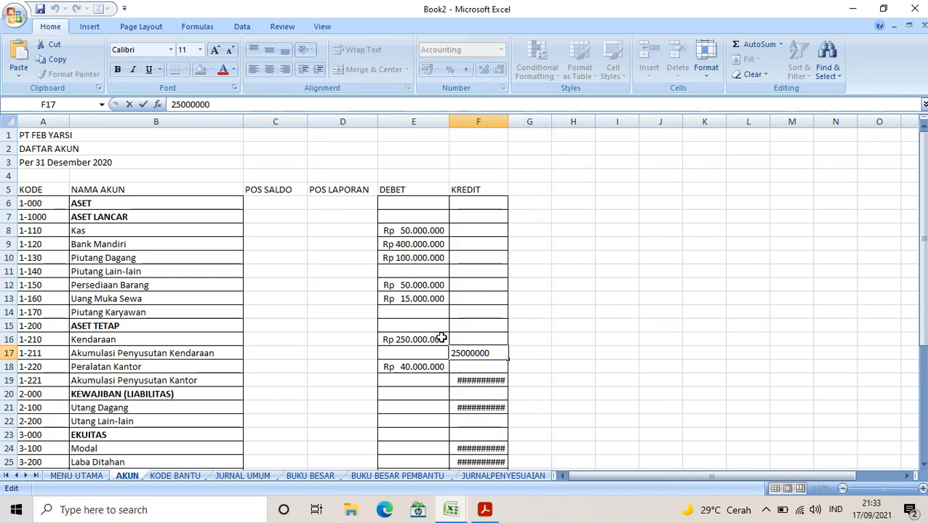
left_click(481, 380)
left_click(497, 409)
left_click(487, 354)
left_click(237, 107)
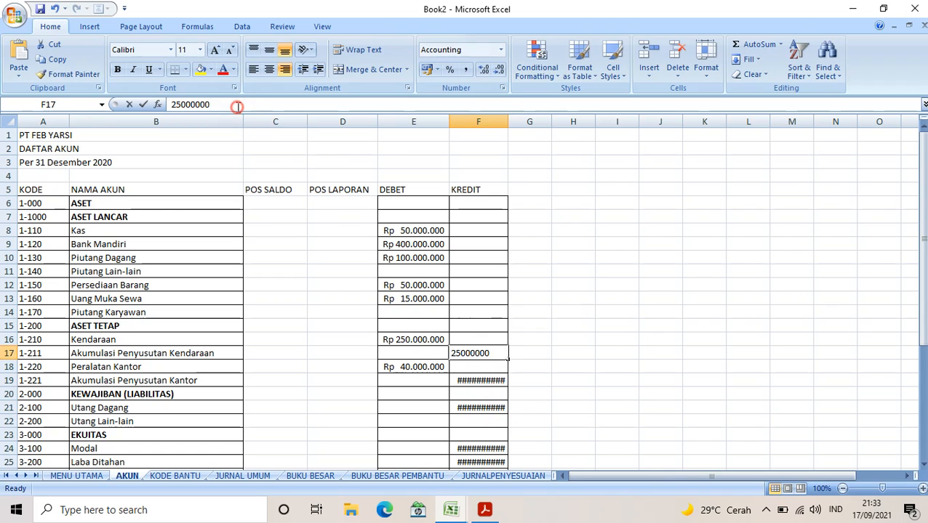
left_click(497, 380)
left_click(496, 362)
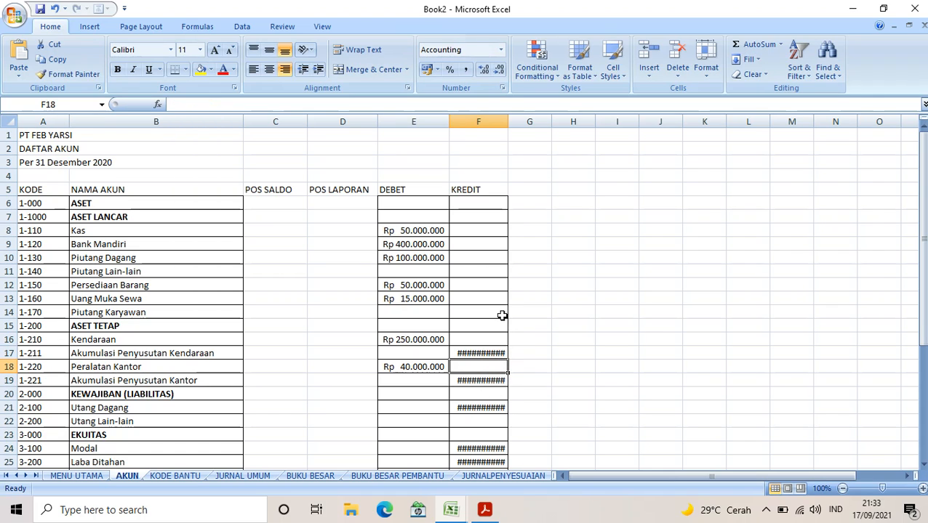
Try the Accounting format on the KREDIT amount of Akumulasi Penyusutan Kendaraan in F17.
left_click(497, 353)
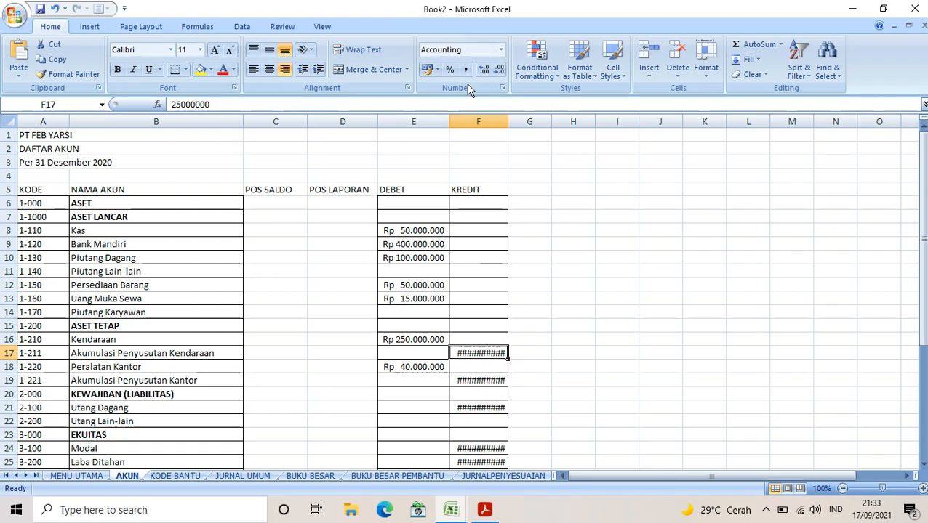
left_click(501, 50)
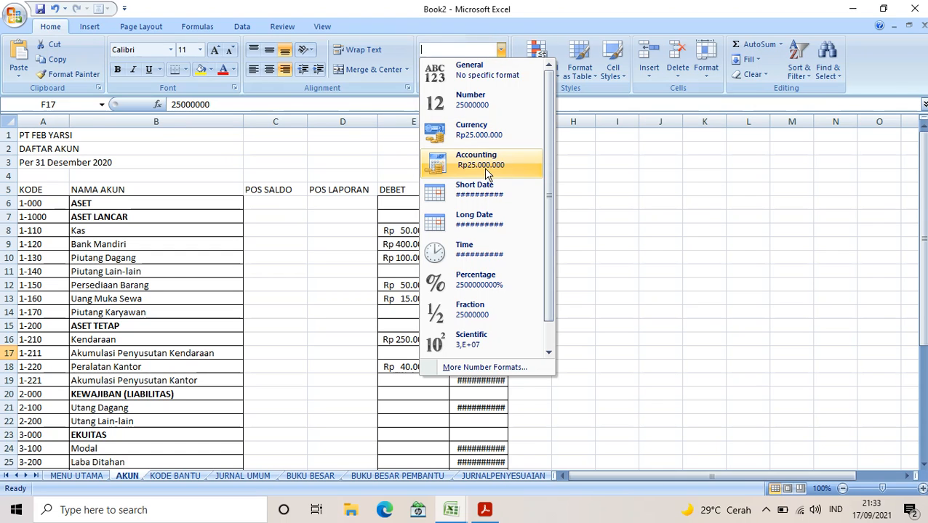
left_click(486, 171)
left_click(495, 313)
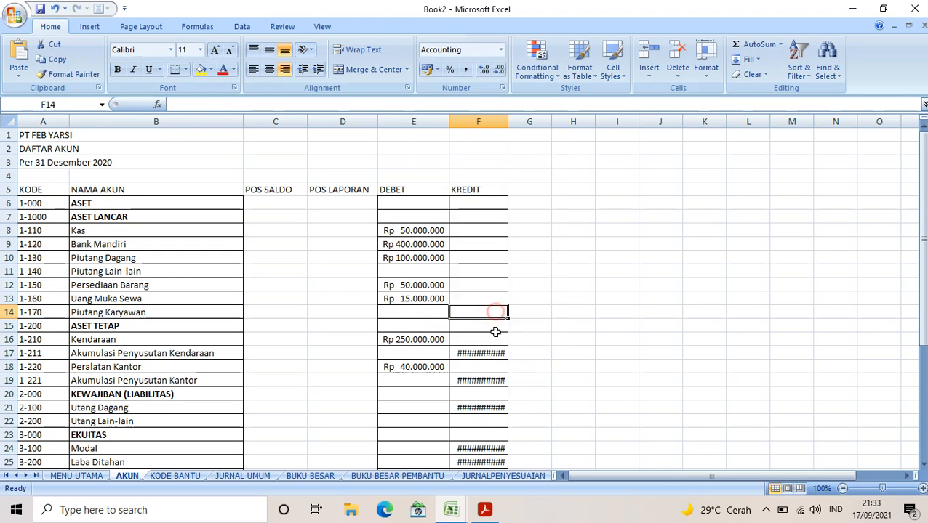
left_click(491, 355)
scroll(486, 335, "down", 10)
scroll(474, 300, "up", 10)
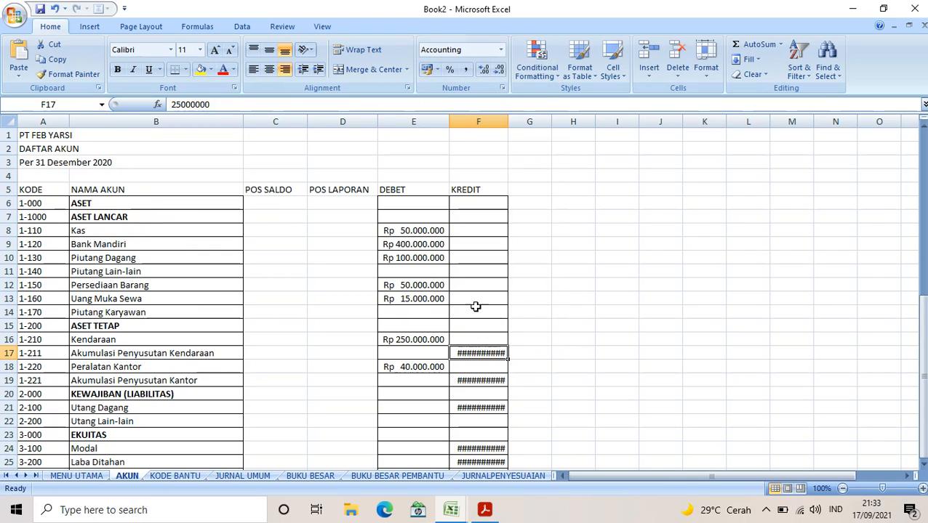
Give the KREDIT amounts of Akumulasi Penyusutan Kantor (F19) and Akumulasi Penyusutan Kendaraan (F17) the Currency format.
left_click(483, 381)
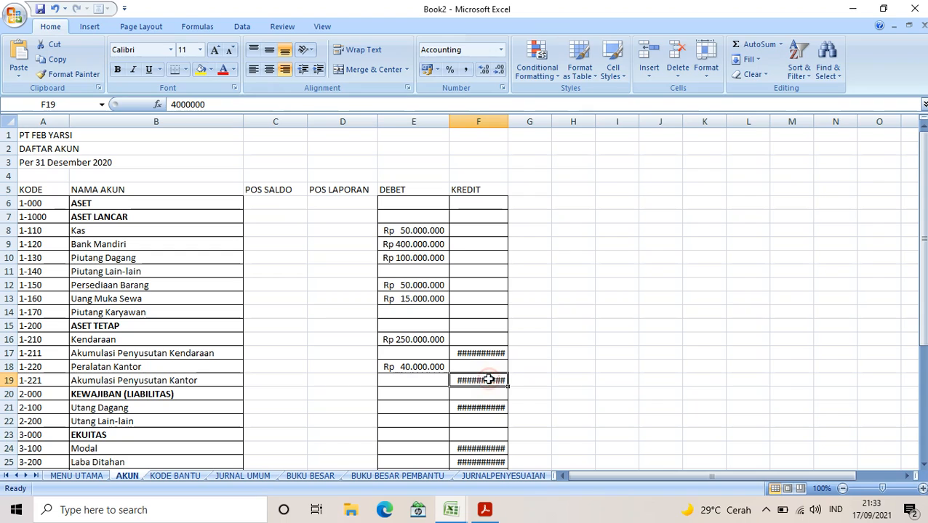
left_click(501, 49)
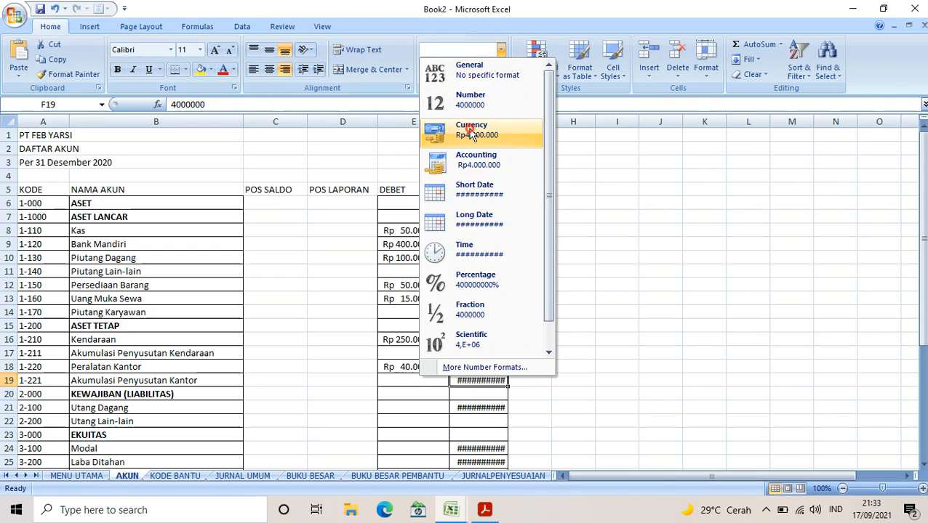
left_click(469, 134)
left_click(492, 353)
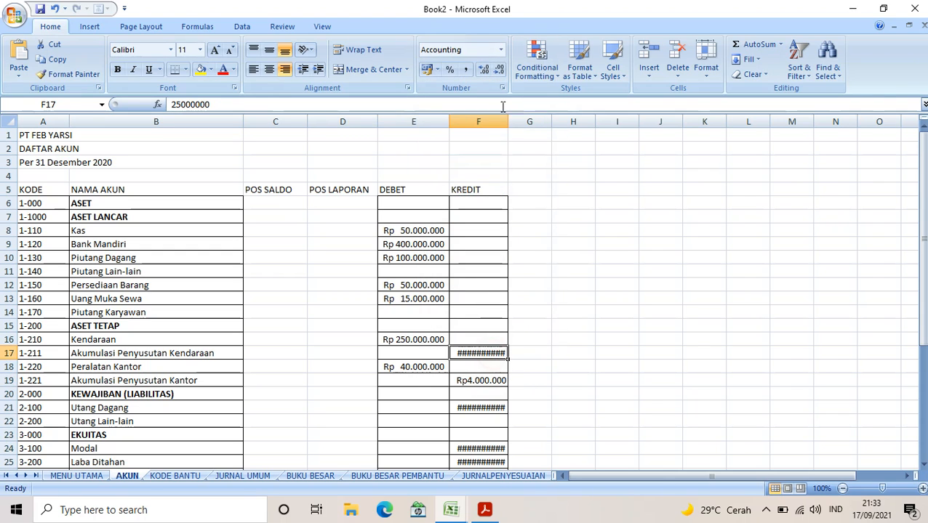
left_click(500, 50)
left_click(478, 135)
Format the KREDIT amounts F21:F25, from Utang Dagang to Laba Ditahan, as Currency after trying Accounting.
left_click(490, 411)
left_click(500, 50)
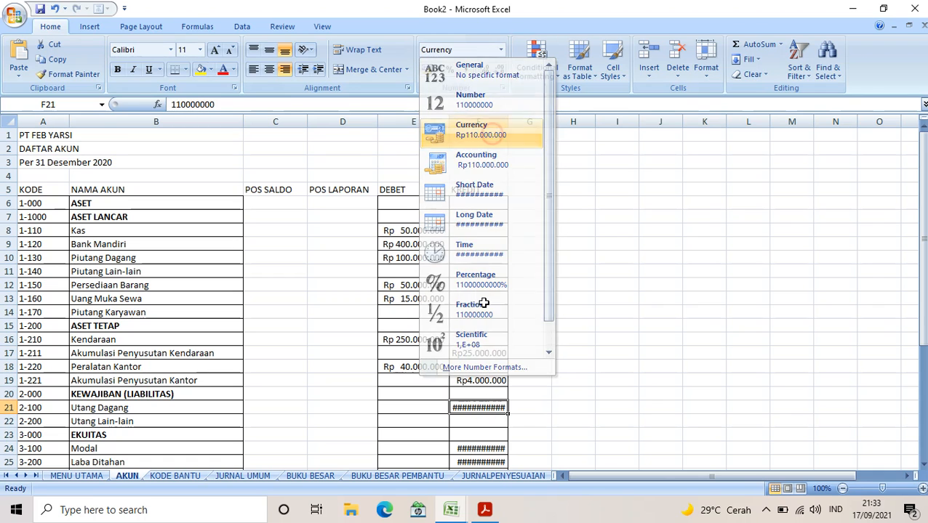
key("Escape")
left_click_drag(478, 412, 486, 353)
left_click(500, 50)
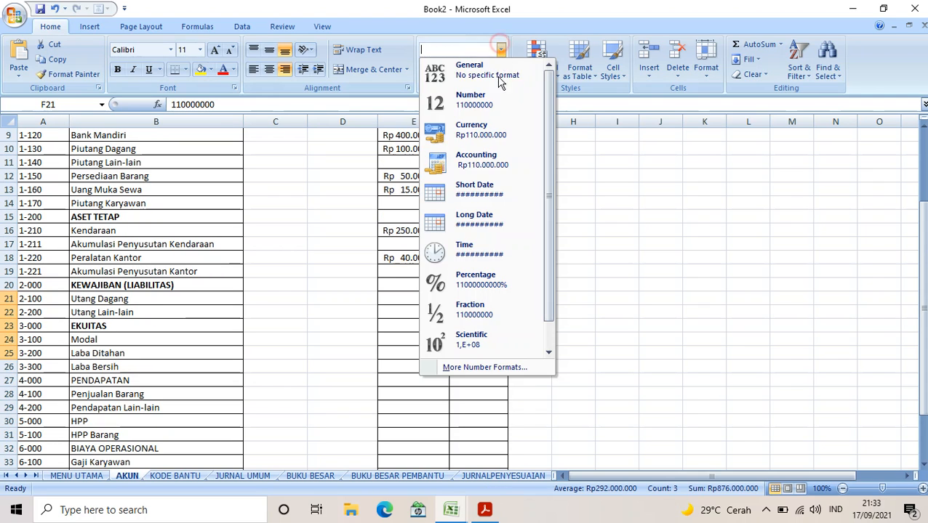
left_click(474, 160)
left_click(500, 50)
left_click(476, 129)
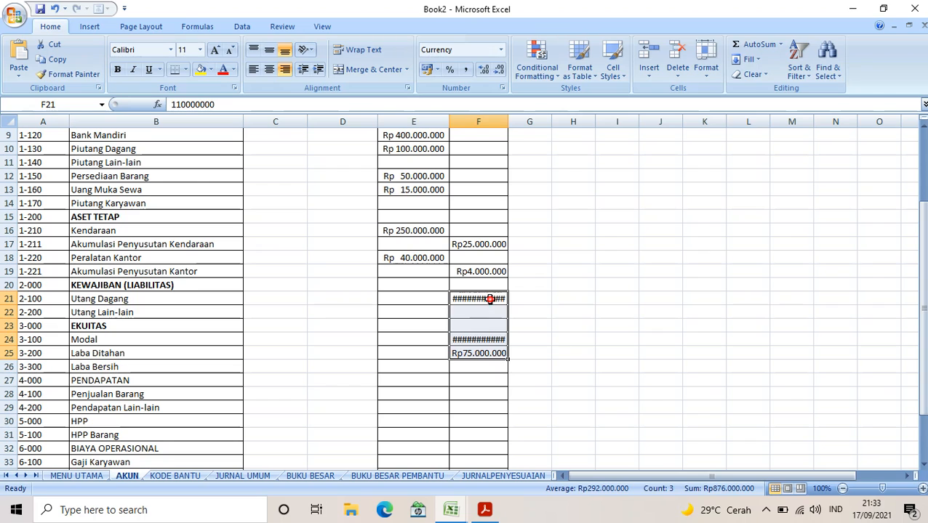
Check the KREDIT entries of Utang Dagang in F21 and Modal in F24.
double_click(490, 299)
left_click_drag(491, 299, 495, 341)
left_click(467, 341)
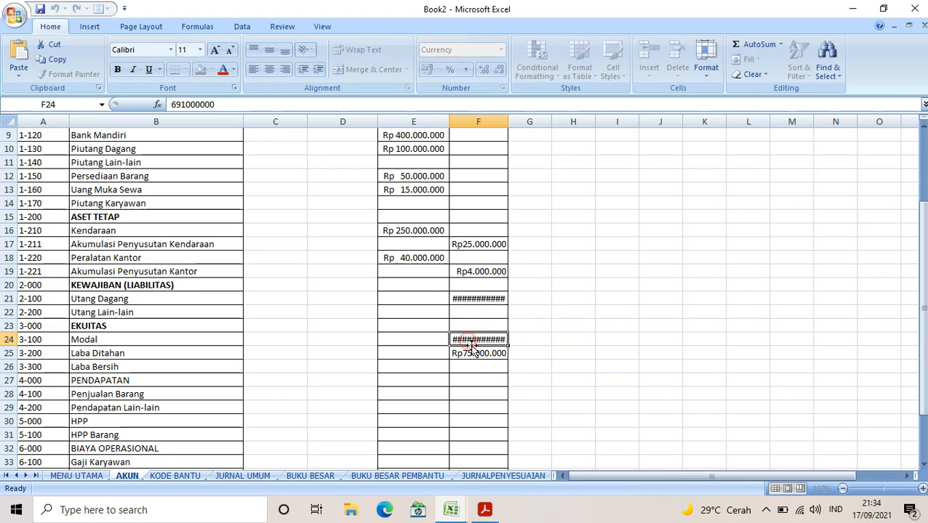
left_click_drag(491, 304, 497, 342)
left_click(497, 342)
left_click(488, 296)
Try the Accounting and Number formats on Utang Dagang's KREDIT amount in F21, then return it to Currency.
left_click(502, 50)
left_click(497, 160)
left_click(501, 49)
left_click(494, 116)
left_click(501, 48)
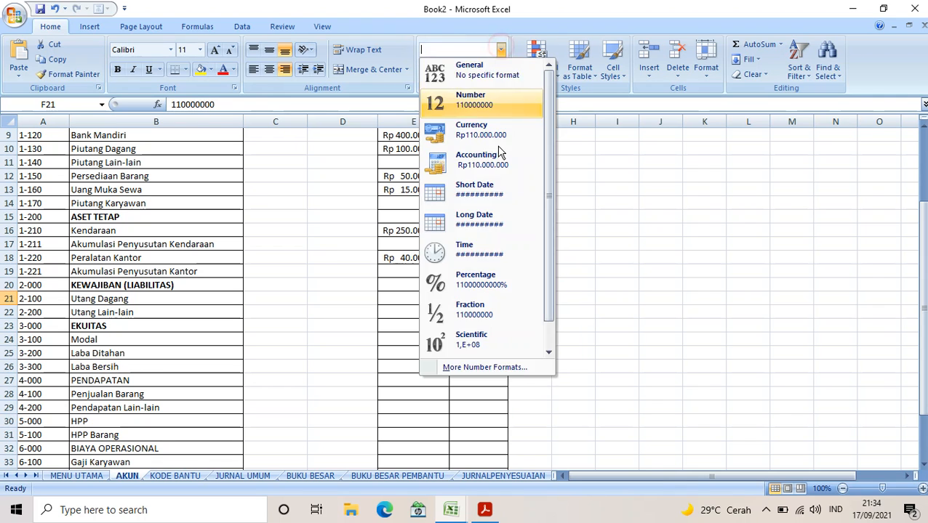
left_click(499, 133)
Reapply Currency to Modal's KREDIT amount in F24, then change its format to Accounting.
left_click(493, 340)
left_click(496, 297)
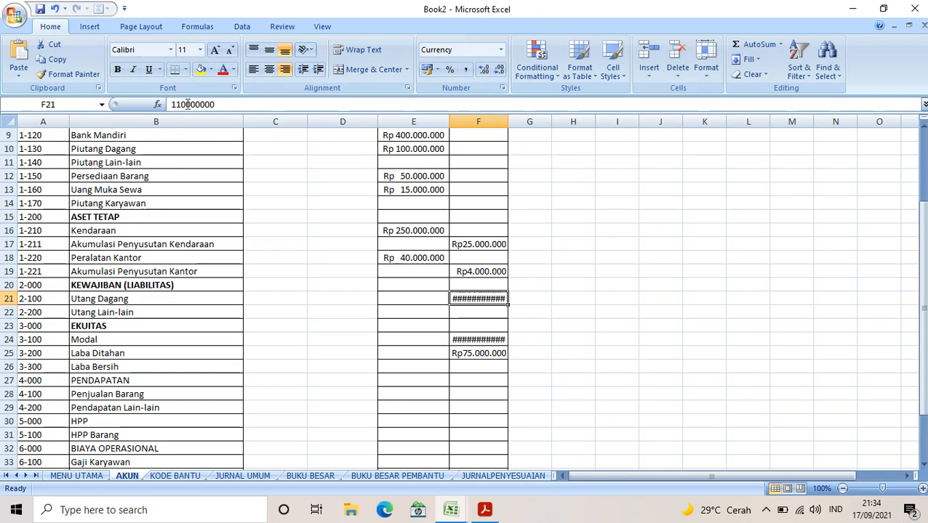
left_click(486, 340)
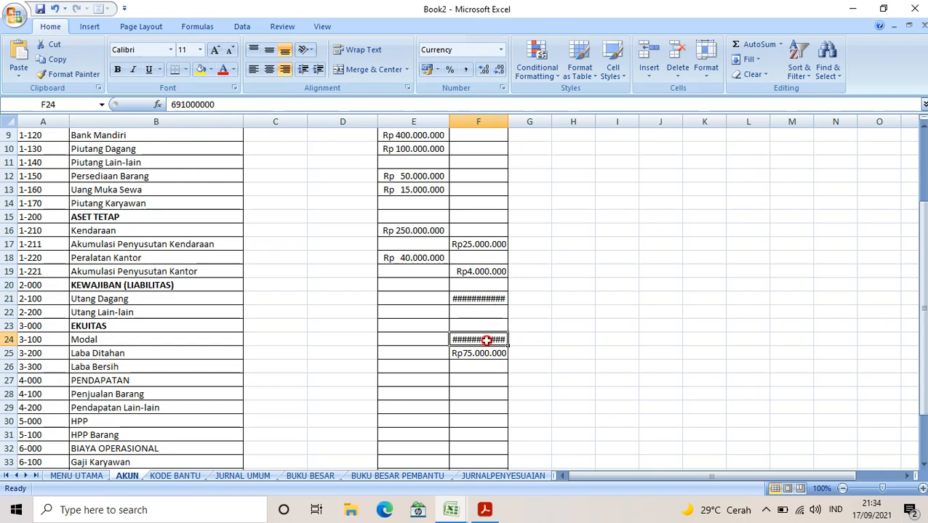
left_click(500, 50)
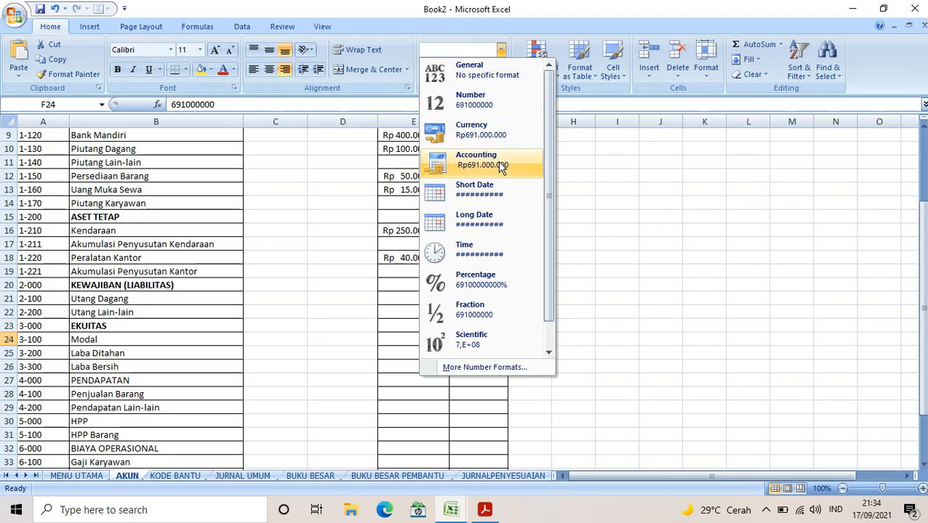
left_click(497, 133)
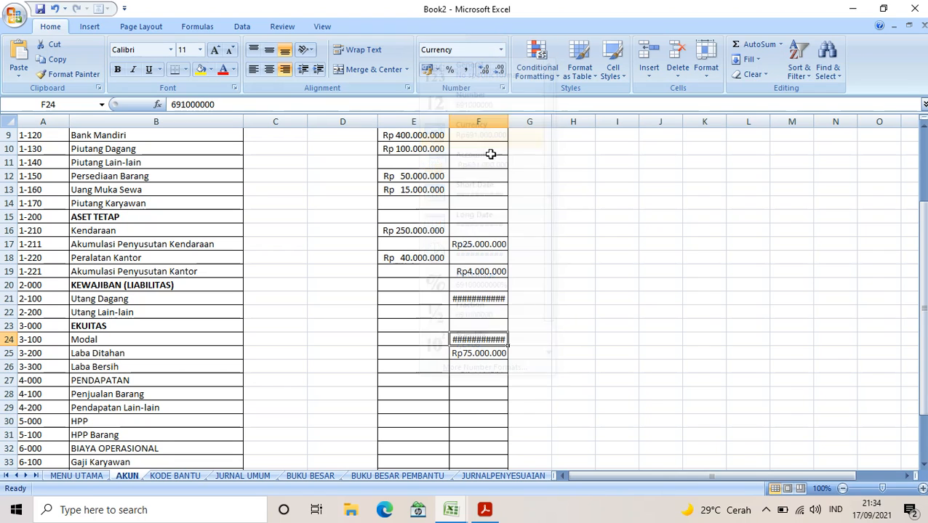
left_click(500, 49)
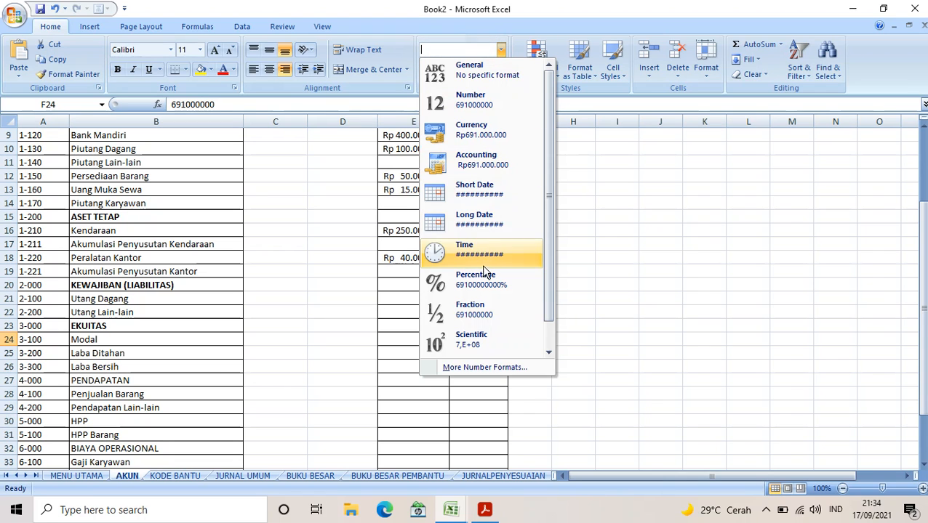
left_click(492, 173)
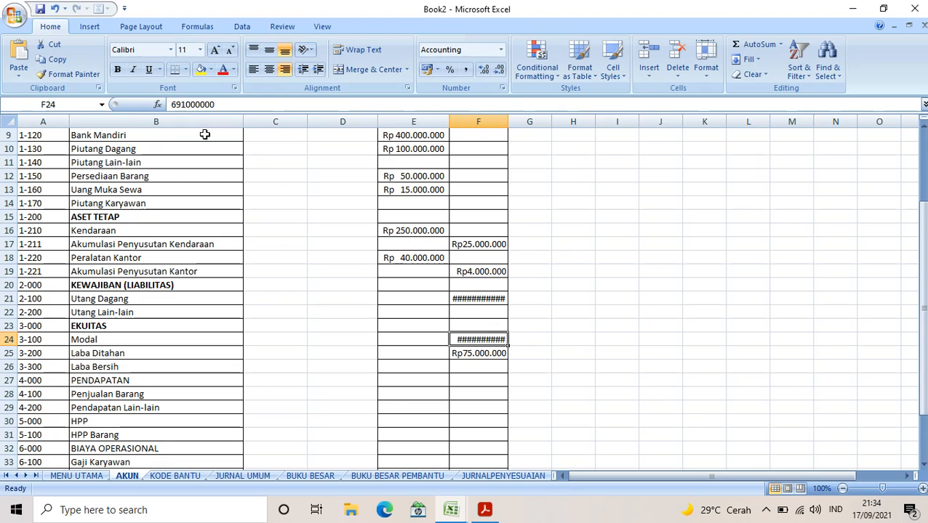
Retype Modal's KREDIT amount in F24 with thousands separators as 691.000.000.
left_click(182, 104)
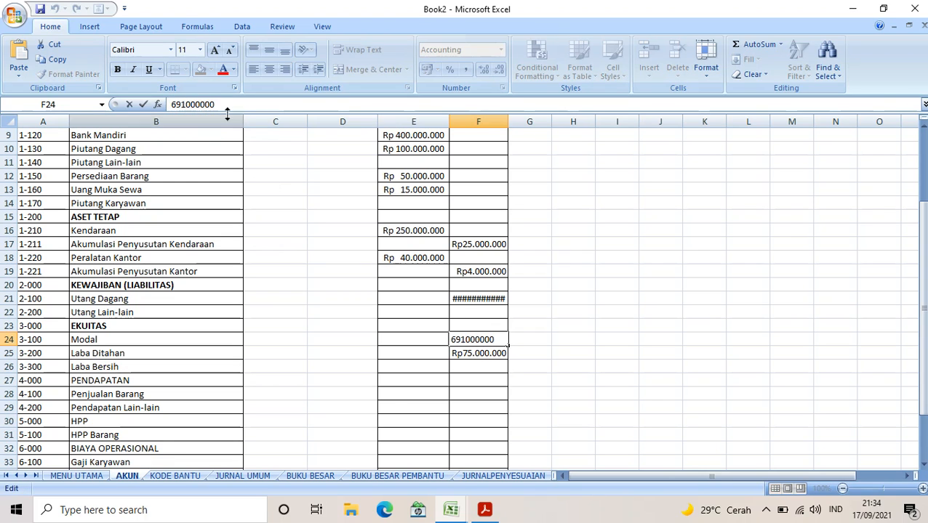
type(".")
left_click(202, 105)
type(".")
left_click(497, 300)
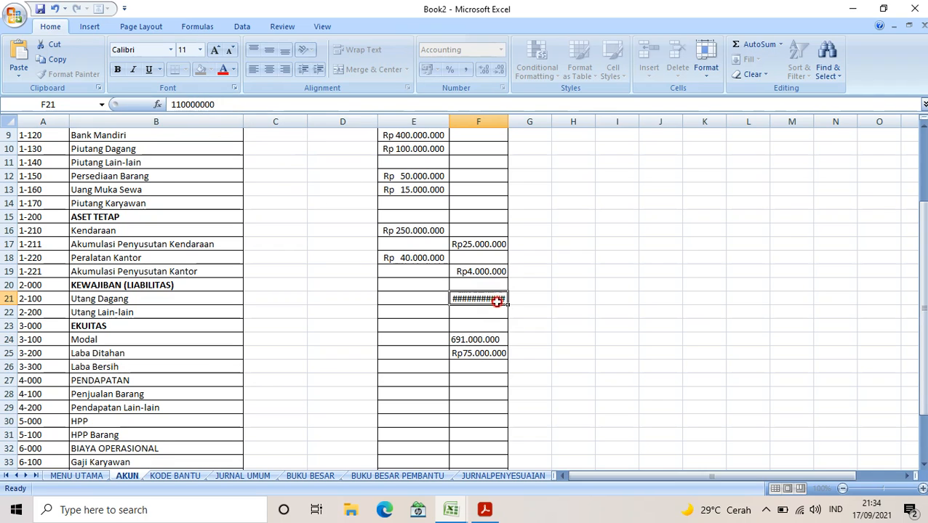
Reapply Accounting to Modal's KREDIT amount in F24, then switch its number format to Currency.
left_click(489, 338)
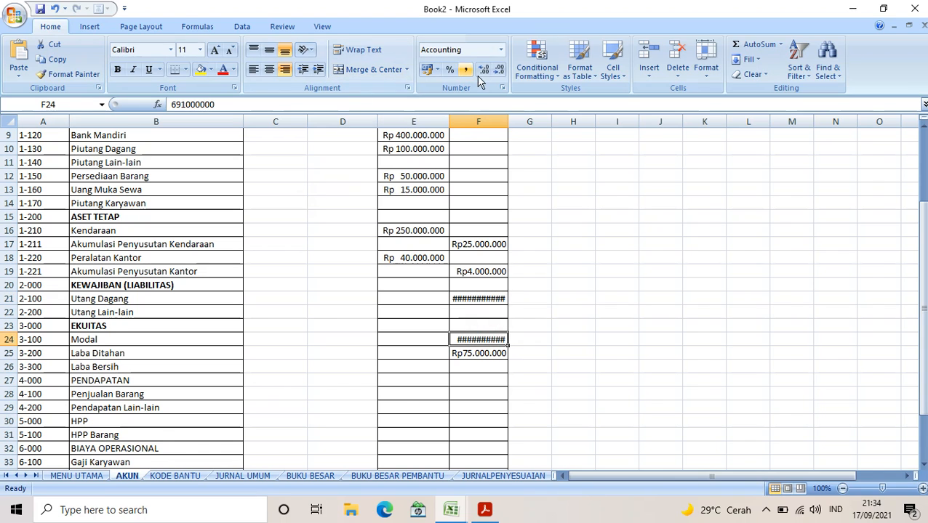
left_click(501, 50)
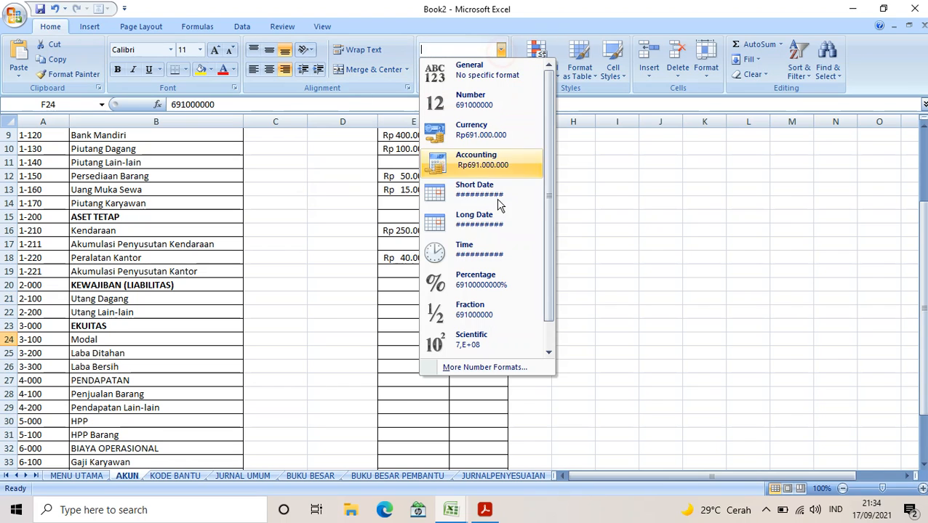
left_click(497, 157)
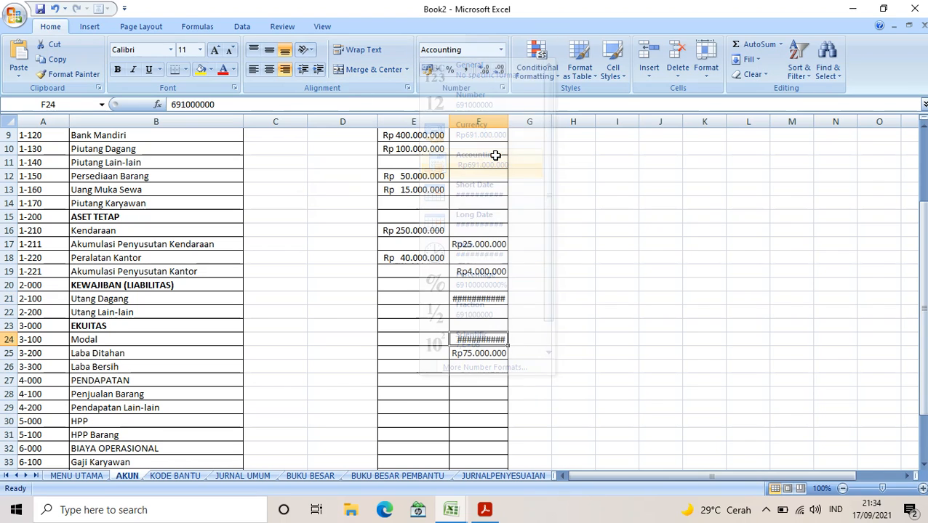
left_click(500, 50)
left_click(493, 136)
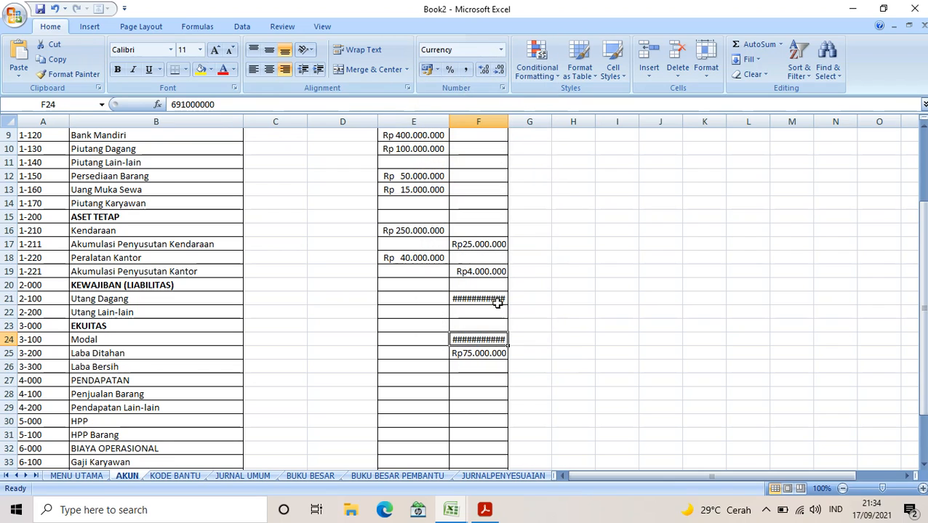
Retype Utang Dagang's KREDIT amount in F21 with thousands separators as 110.000.000.
left_click(495, 308)
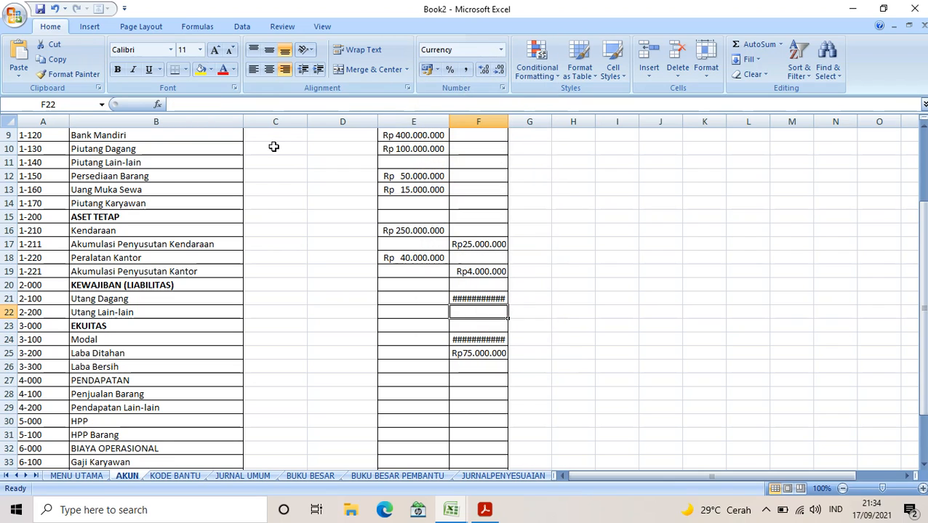
left_click(487, 298)
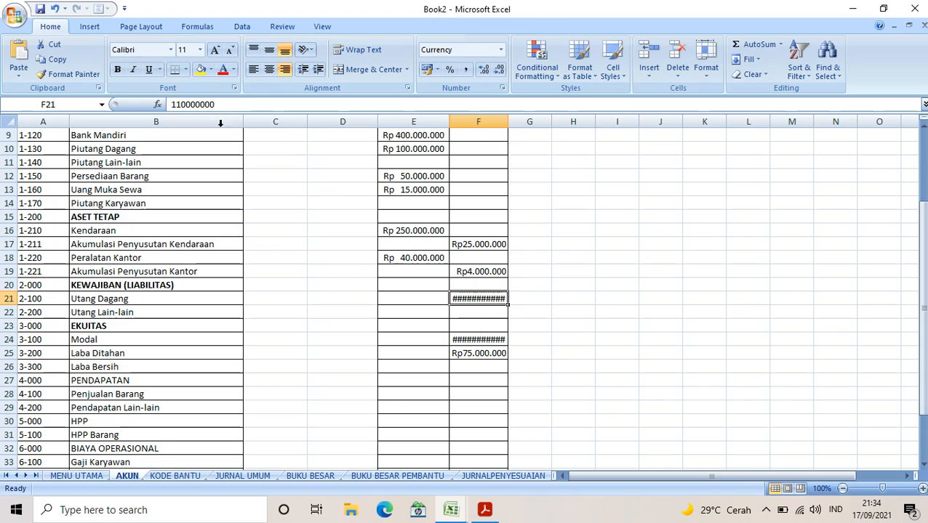
left_click(188, 105)
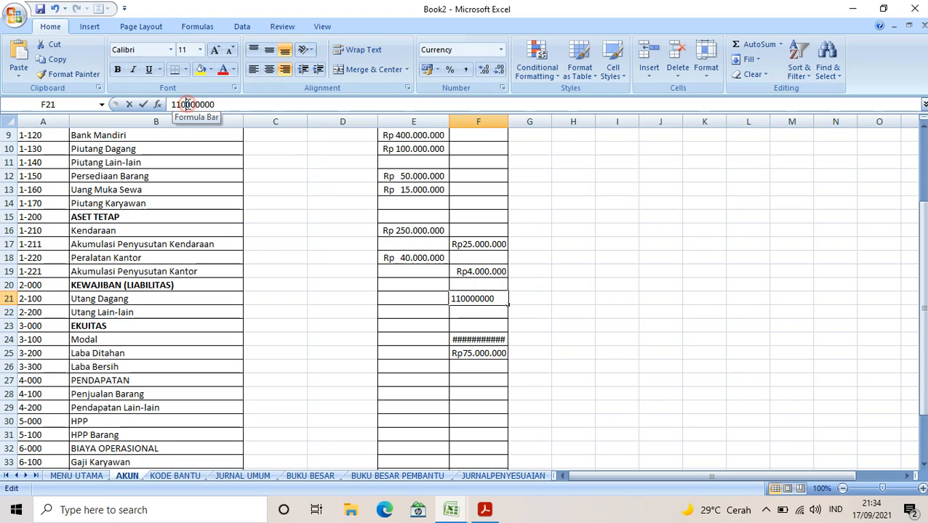
type(".000")
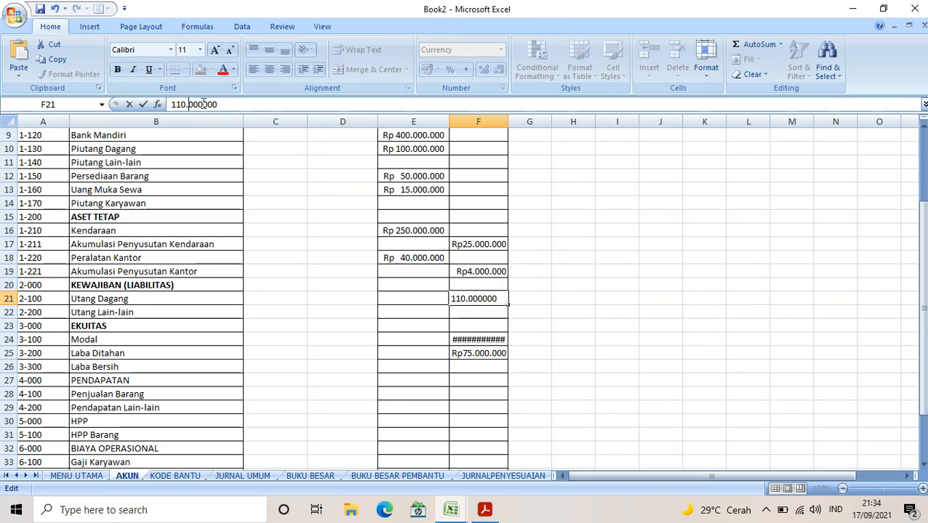
type(".")
left_click(494, 344)
Widen the KREDIT column F enough to show the full amounts of Utang Dagang and Modal.
left_click(494, 298)
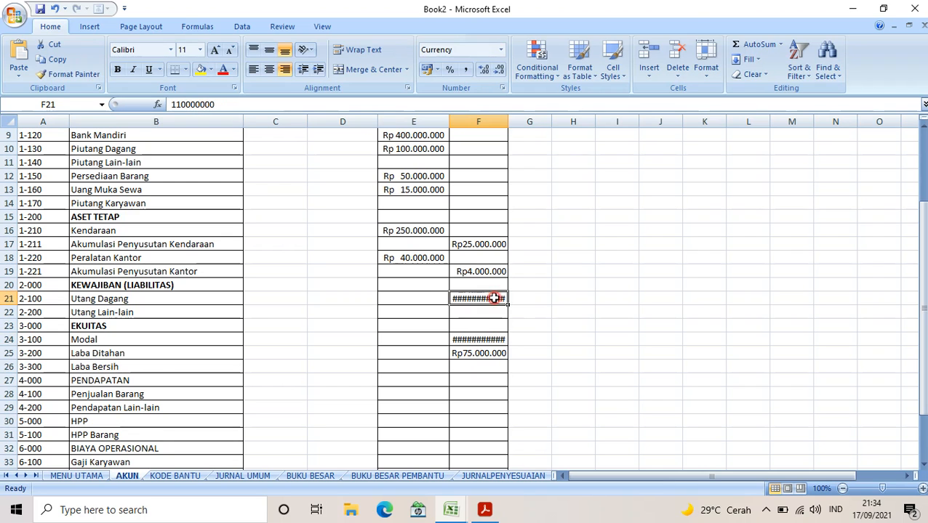
right_click(493, 298)
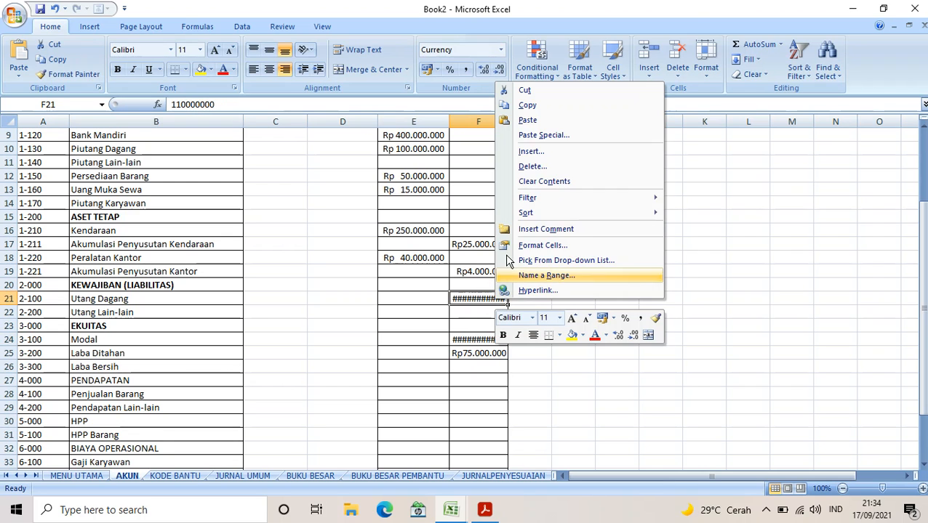
key("Escape")
scroll(482, 346, "down", 8)
scroll(483, 346, "up", 8)
left_click_drag(507, 123, 527, 124)
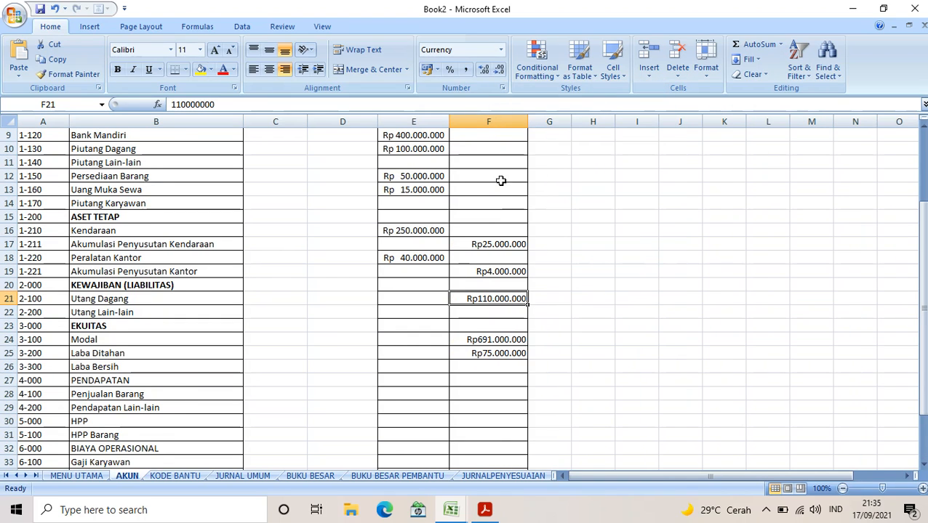
Apply all borders to the whole account table from A5 to F38.
scroll(479, 341, "up", 3)
left_click_drag(42, 189, 481, 437)
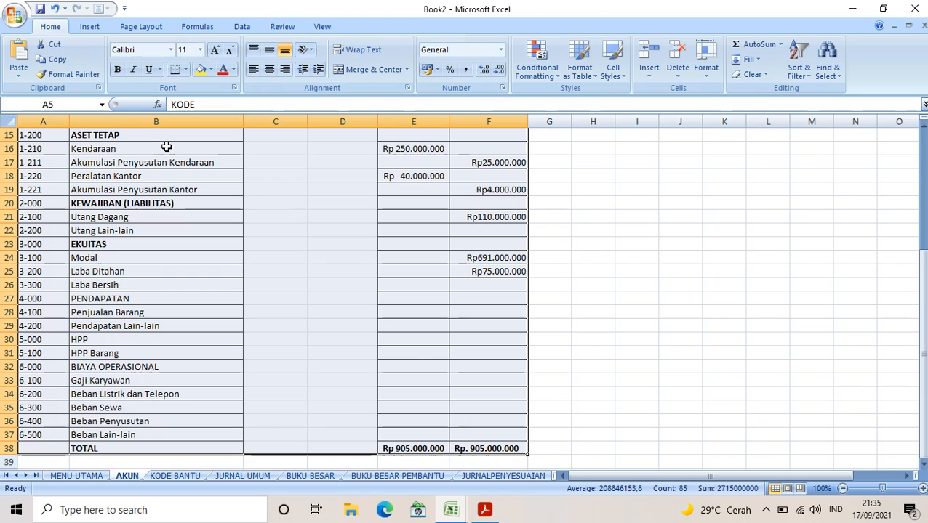
left_click(185, 69)
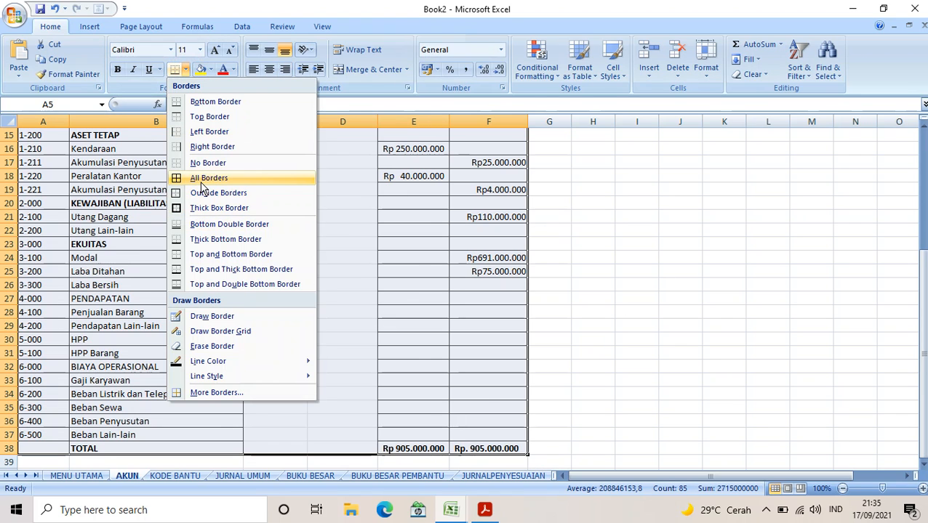
left_click(201, 188)
Merge and center the three title rows PT FEB YARSI, DAFTAR AKUN and Per 31 Desember 2020 separately across columns A to F.
scroll(232, 318, "up", 5)
left_click_drag(38, 138, 489, 137)
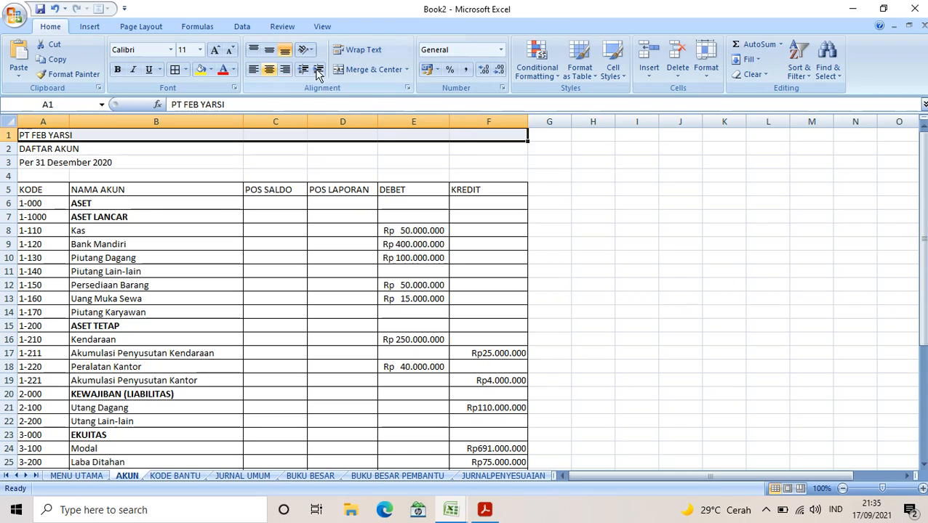
left_click(369, 69)
left_click_drag(81, 148, 487, 150)
left_click(369, 70)
left_click_drag(39, 171, 471, 161)
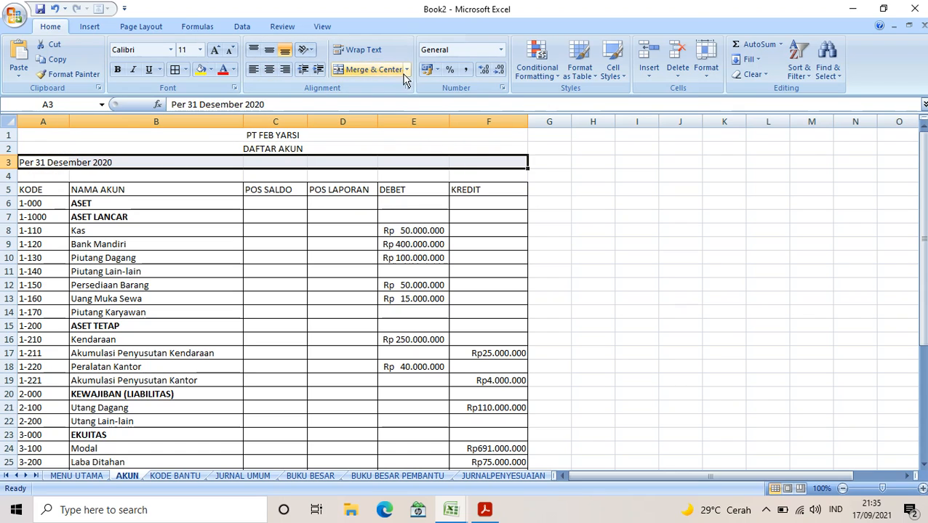
left_click(373, 70)
Make the table headings in A5:F5, from KODE to KREDIT, bold and centered.
left_click(32, 191)
left_click_drag(33, 191, 490, 195)
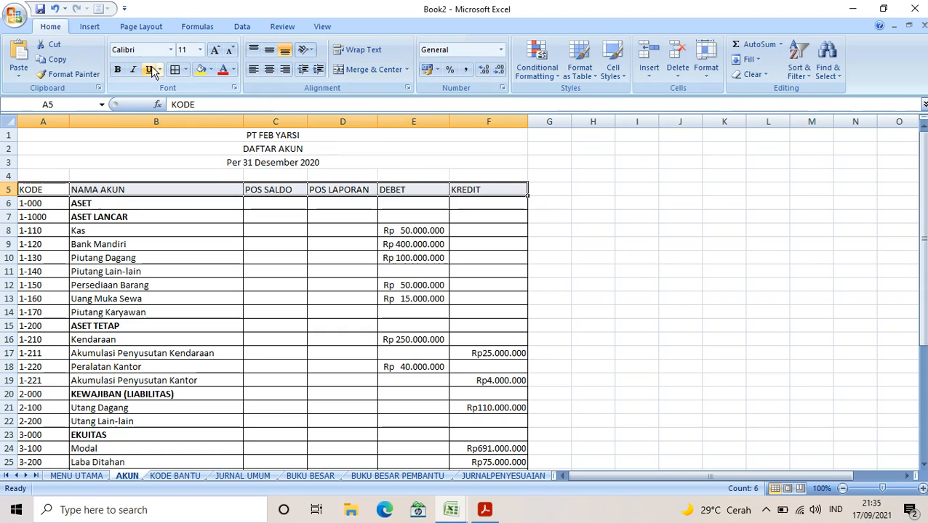
left_click(117, 69)
left_click(268, 74)
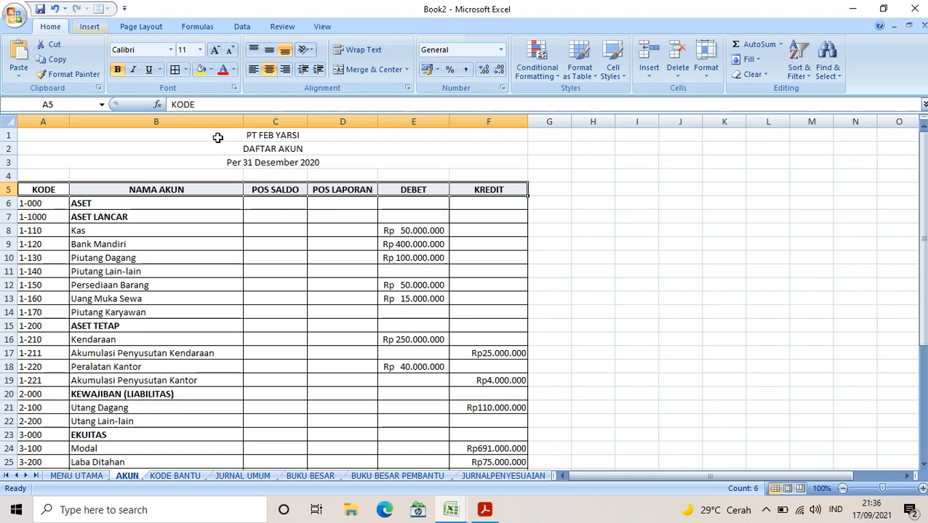
Add list validation to C6 under POS SALDO with source DEBET;KREDIT;- and Ignore blank off, and choose DEBET there.
left_click(275, 191)
left_click(261, 206)
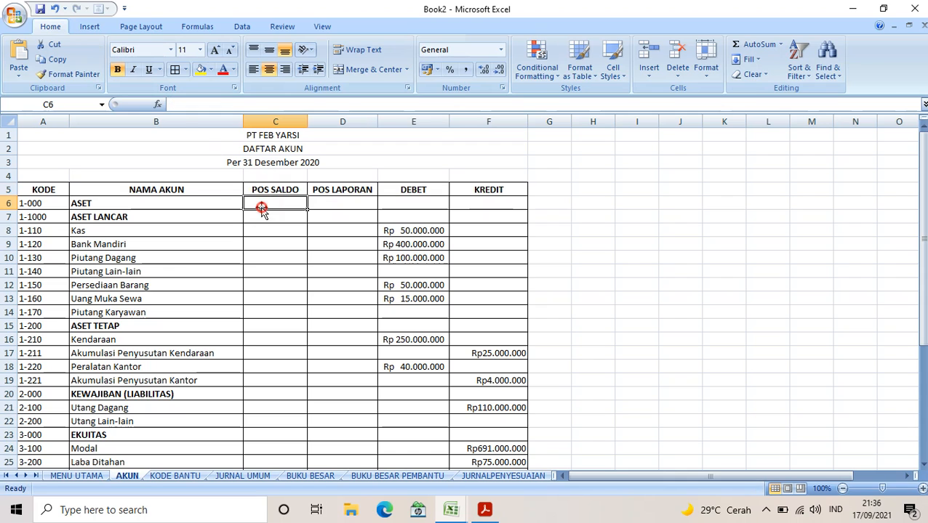
left_click(242, 26)
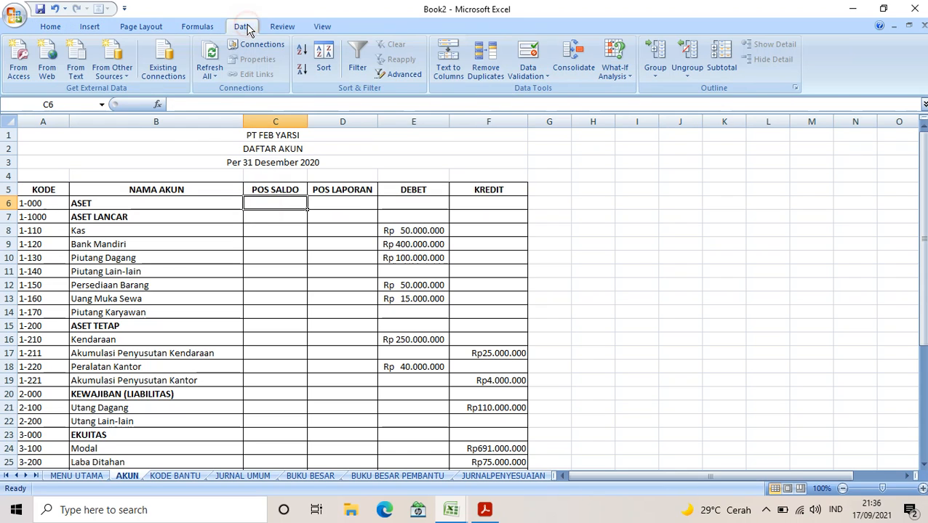
left_click(546, 75)
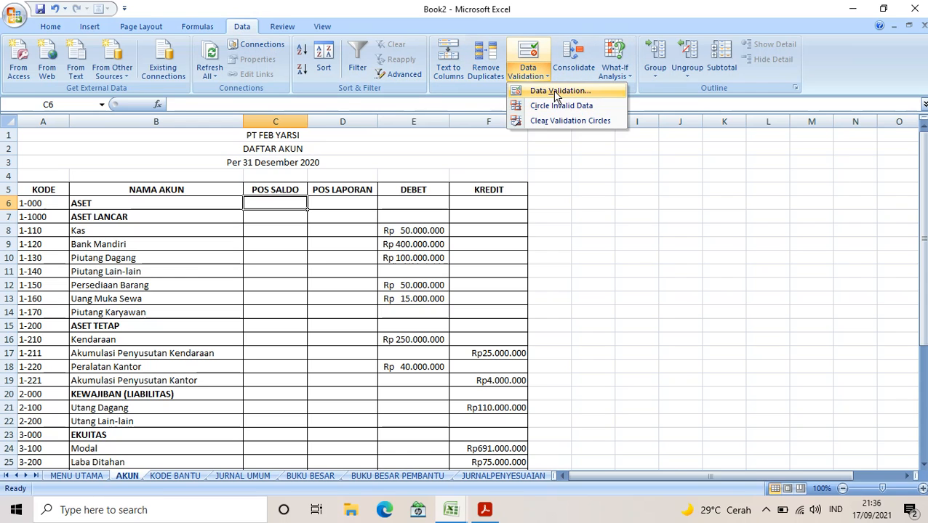
left_click(556, 92)
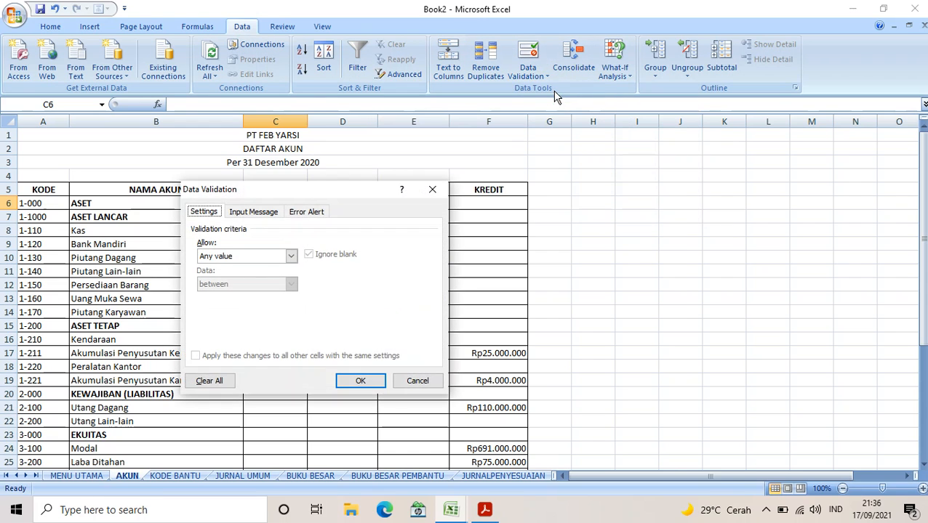
left_click(290, 258)
left_click(259, 298)
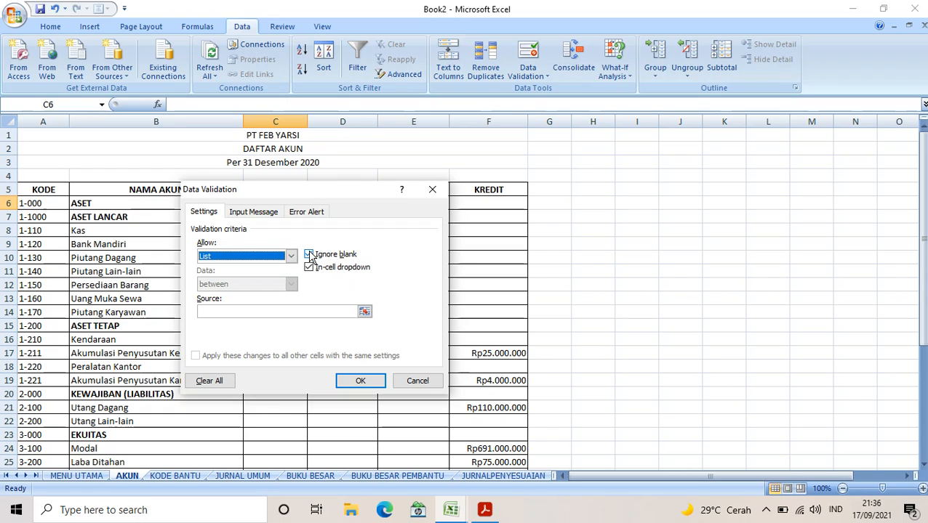
left_click(309, 255)
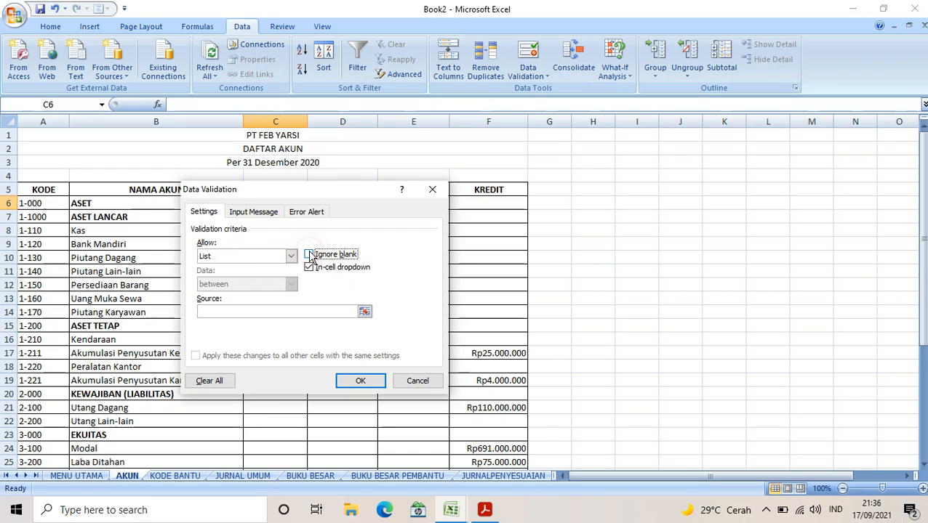
left_click(271, 311)
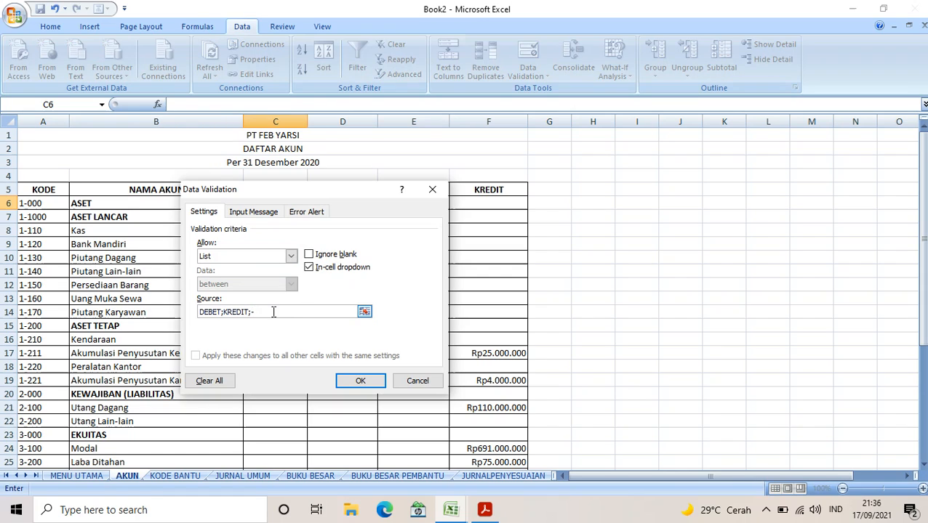
left_click(358, 382)
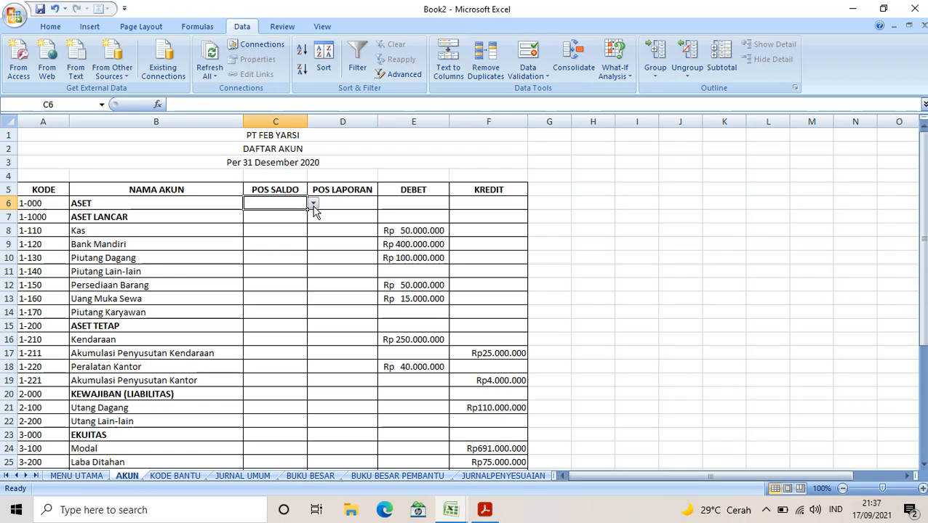
left_click(312, 205)
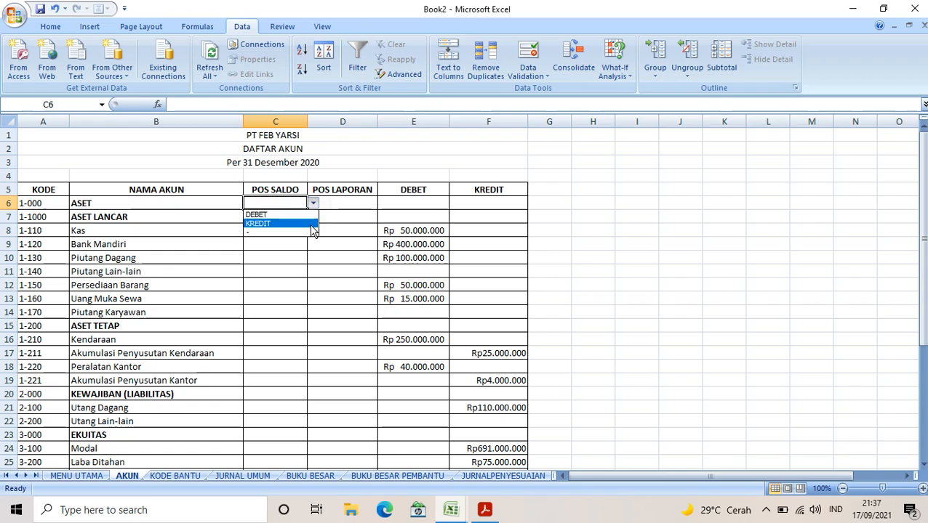
left_click(305, 214)
Fill DEBET from C6 down to C18, and change Akumulasi Penyusutan Kendaraan's POS SALDO in C17 to KREDIT.
left_click_drag(307, 212, 301, 332)
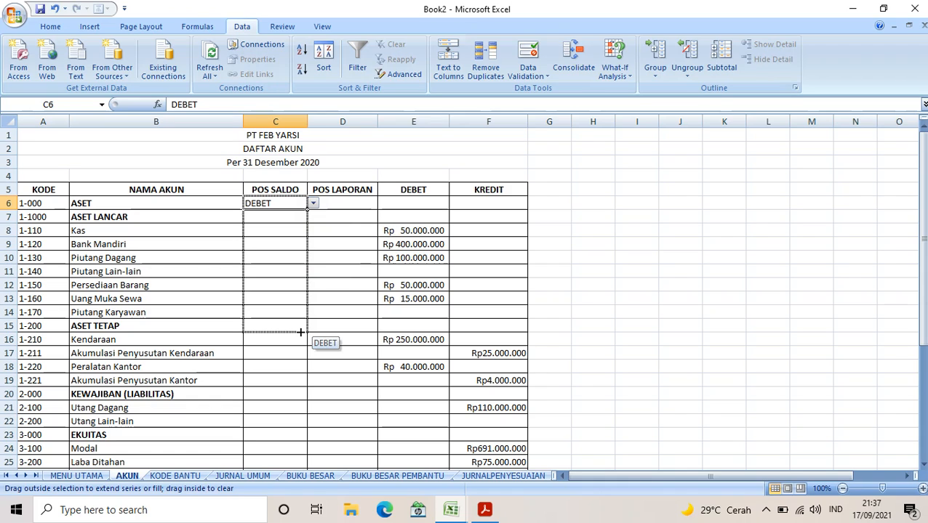
left_click_drag(300, 335, 304, 368)
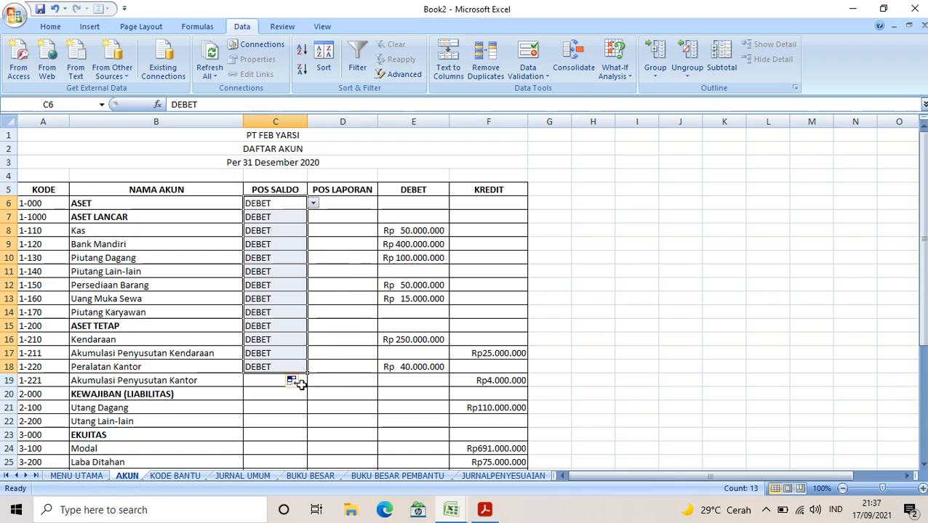
left_click(288, 352)
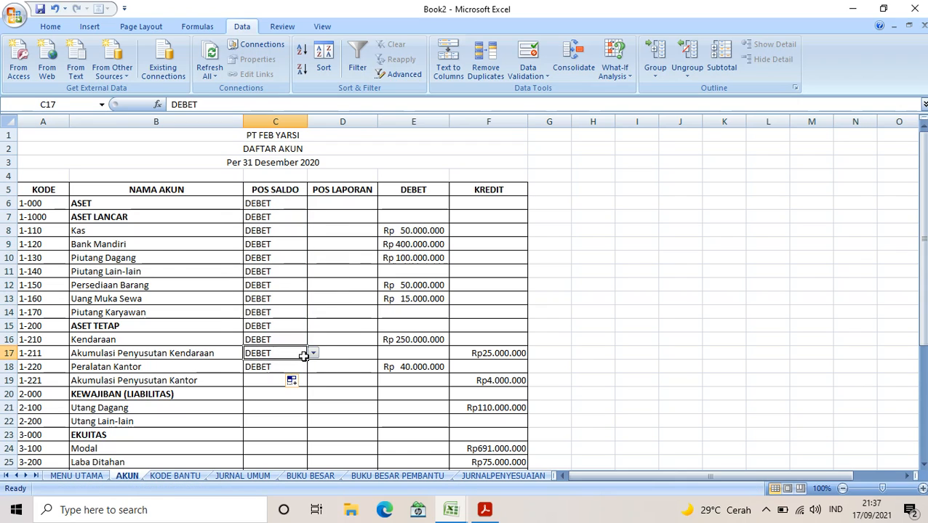
left_click(314, 354)
left_click(291, 377)
left_click(282, 381)
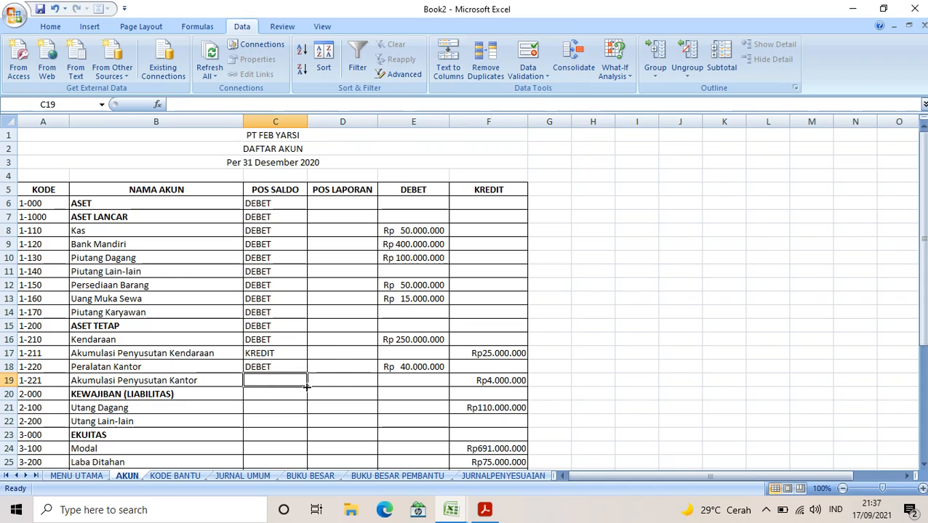
Undo the POS SALDO entries below C6, keeping only DEBET in C6.
left_click(305, 384)
left_click(307, 390)
left_click(56, 9)
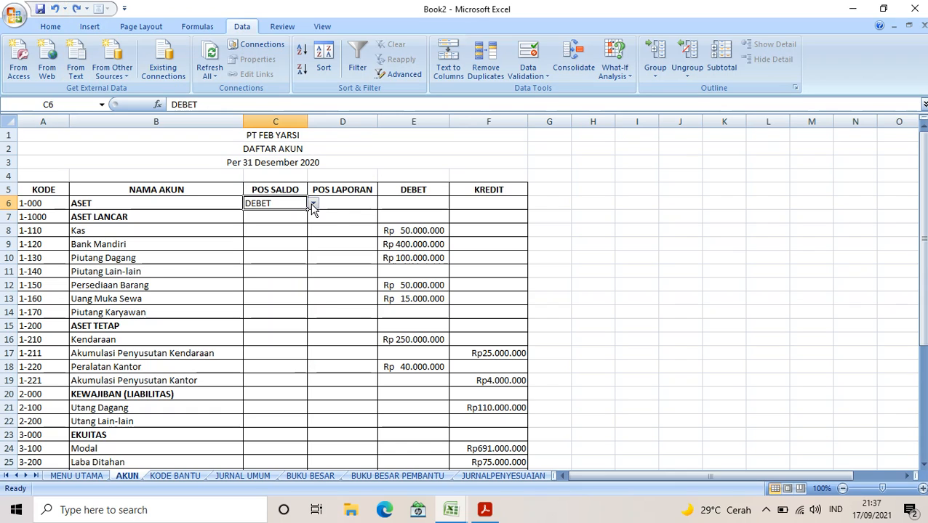
left_click_drag(306, 208, 286, 366)
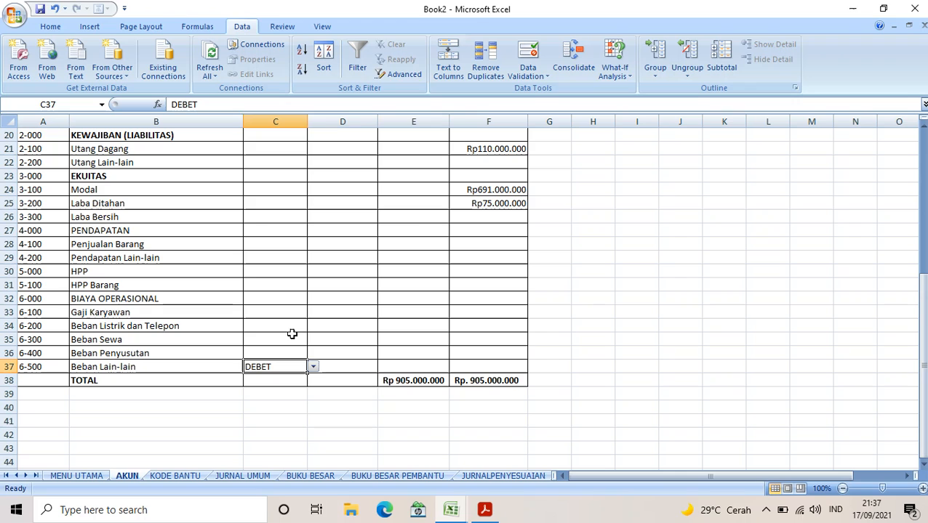
scroll(295, 352, "up", 6)
scroll(290, 334, "down", 8)
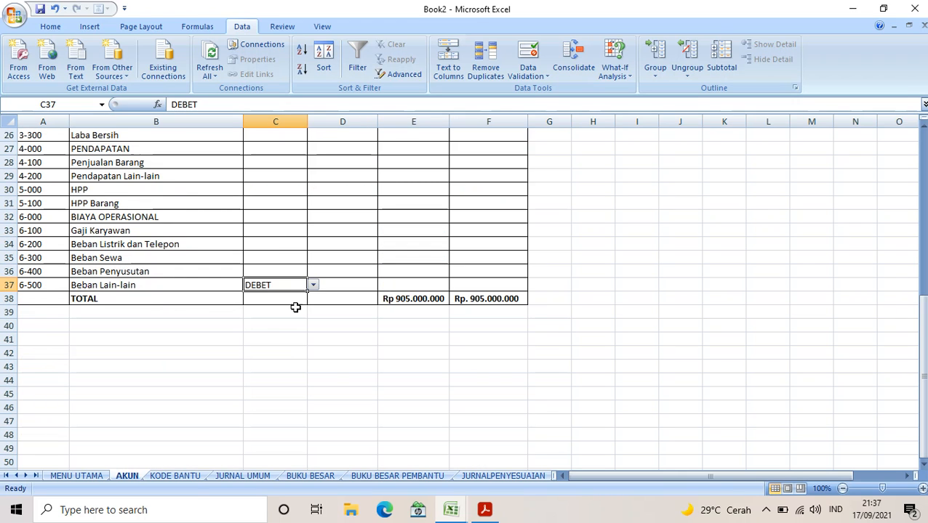
double_click(291, 284)
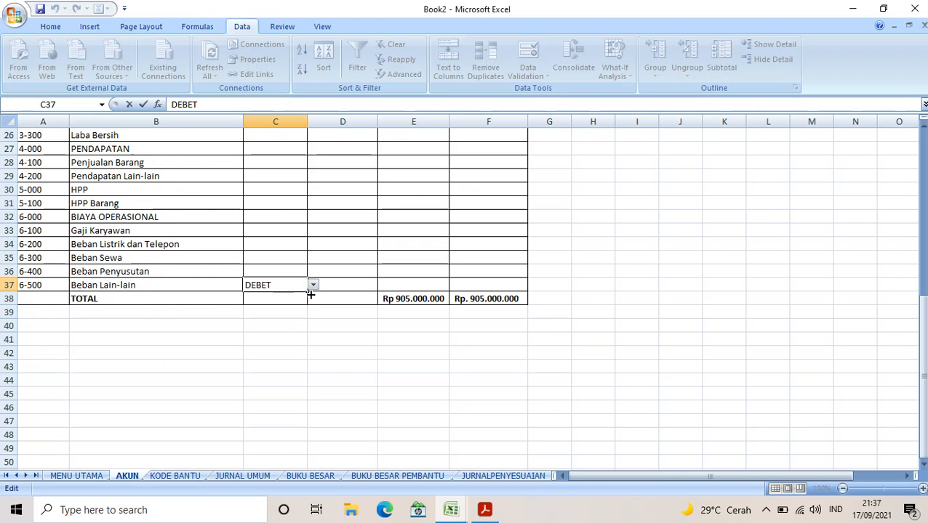
double_click(306, 288)
left_click(266, 280)
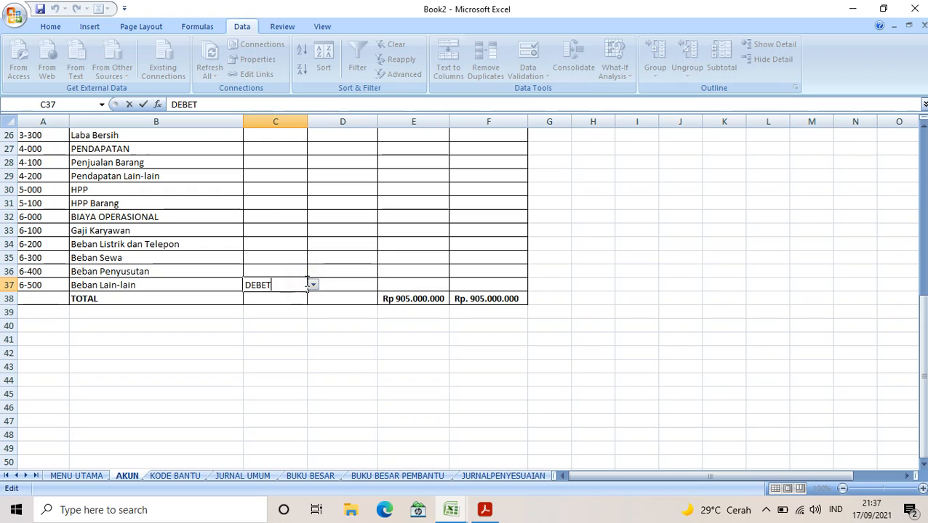
left_click(312, 285)
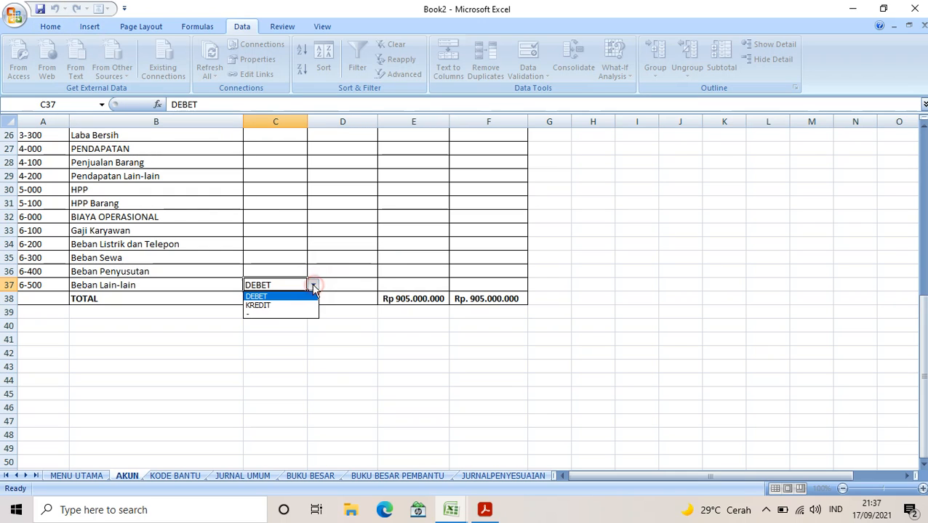
left_click(276, 305)
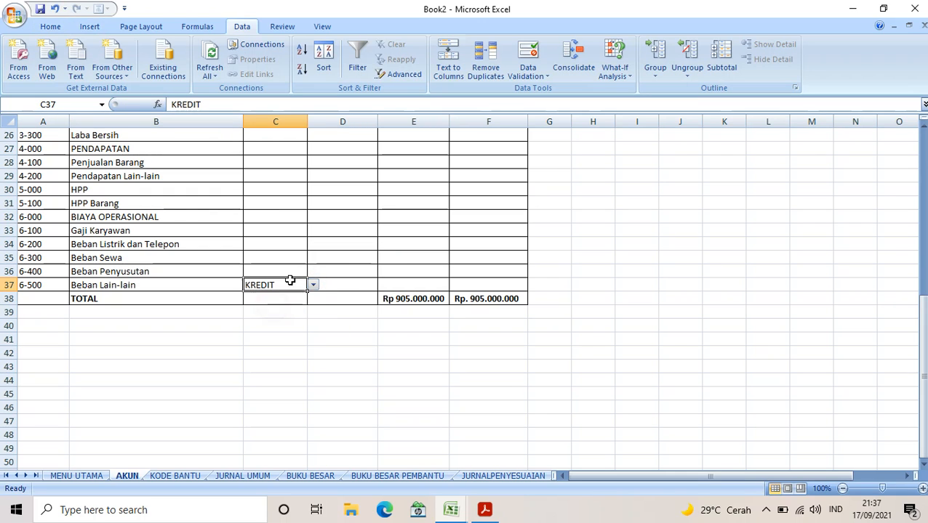
left_click(56, 9)
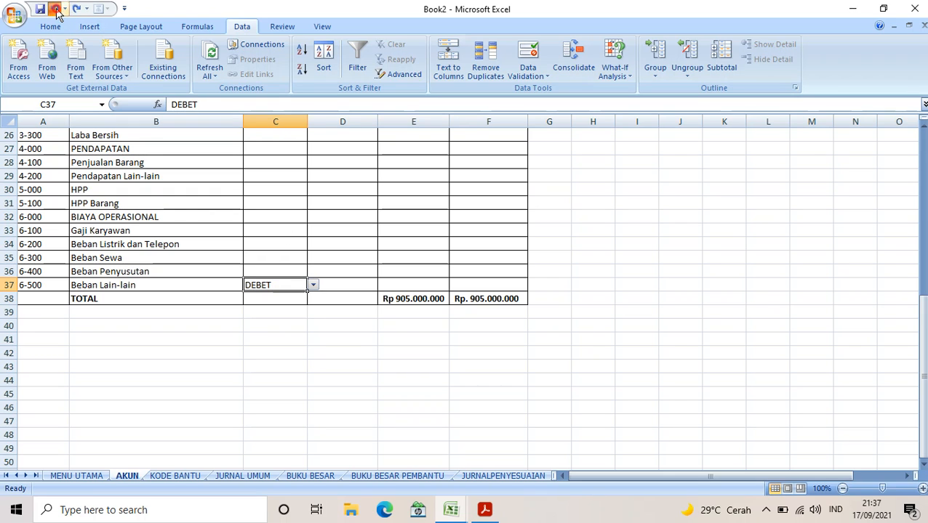
left_click(56, 8)
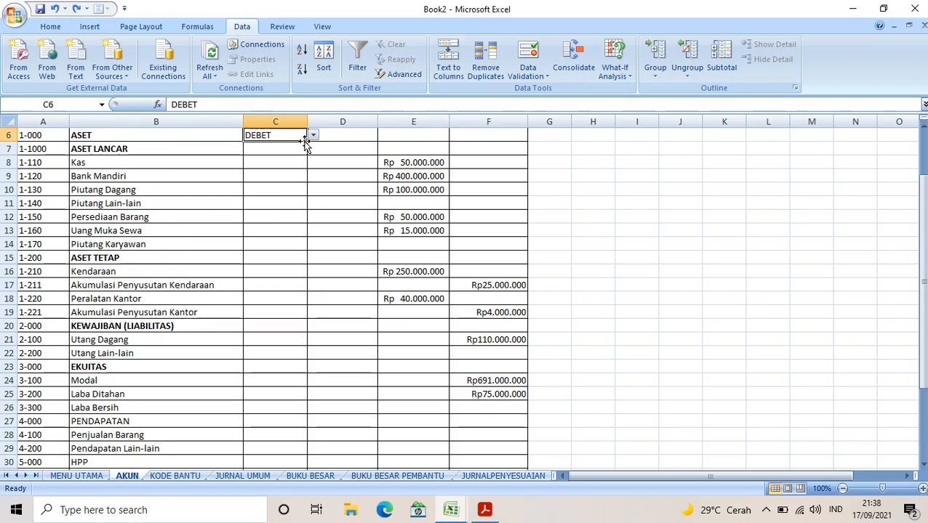
Fill DEBET from C6 down to C37, and change Akumulasi Penyusutan Kendaraan's POS SALDO in C17 to KREDIT.
left_click_drag(306, 141, 283, 436)
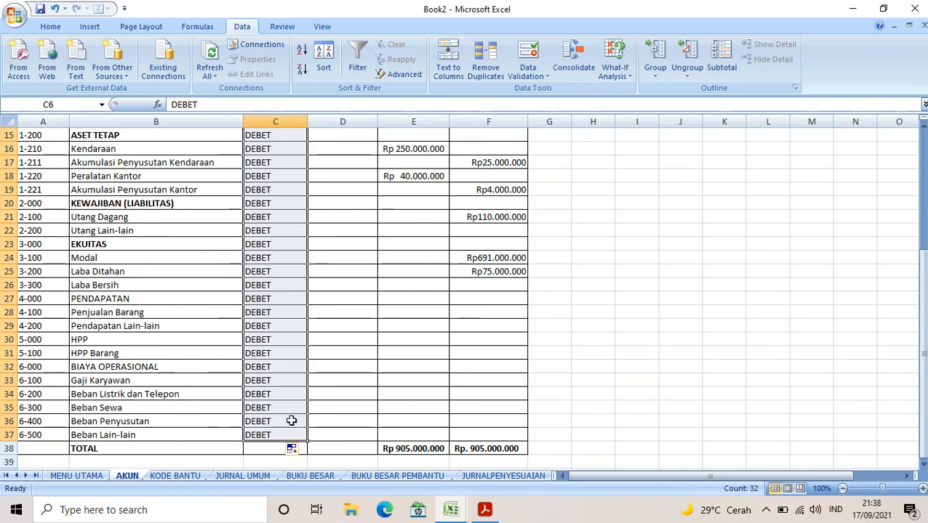
scroll(289, 384, "up", 5)
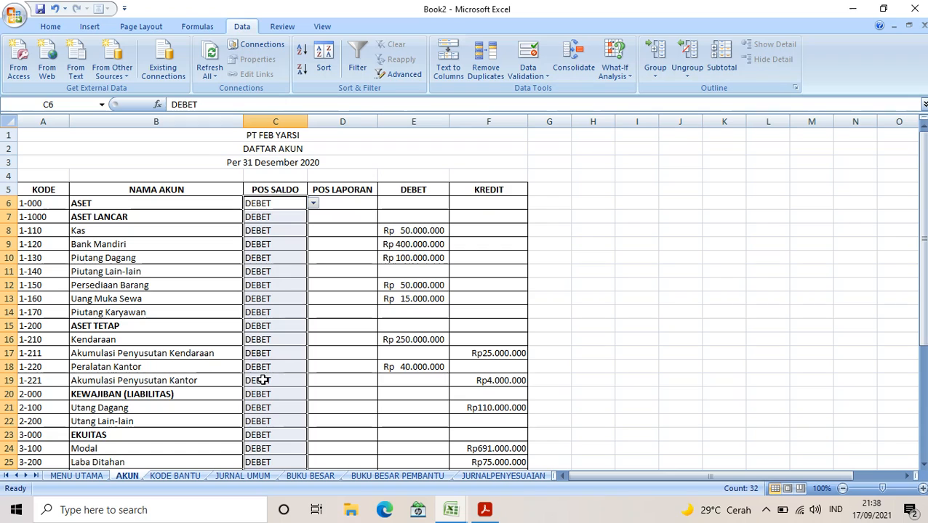
left_click(266, 354)
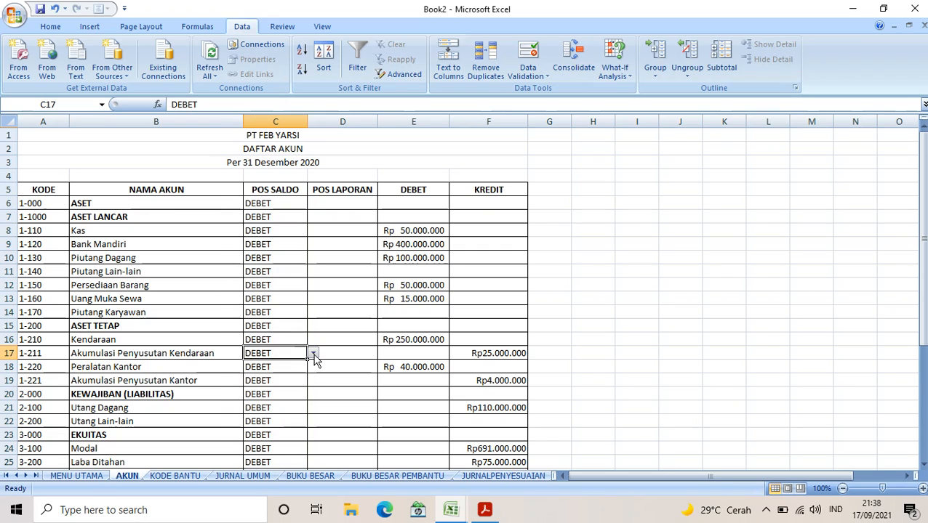
left_click(313, 353)
left_click(299, 373)
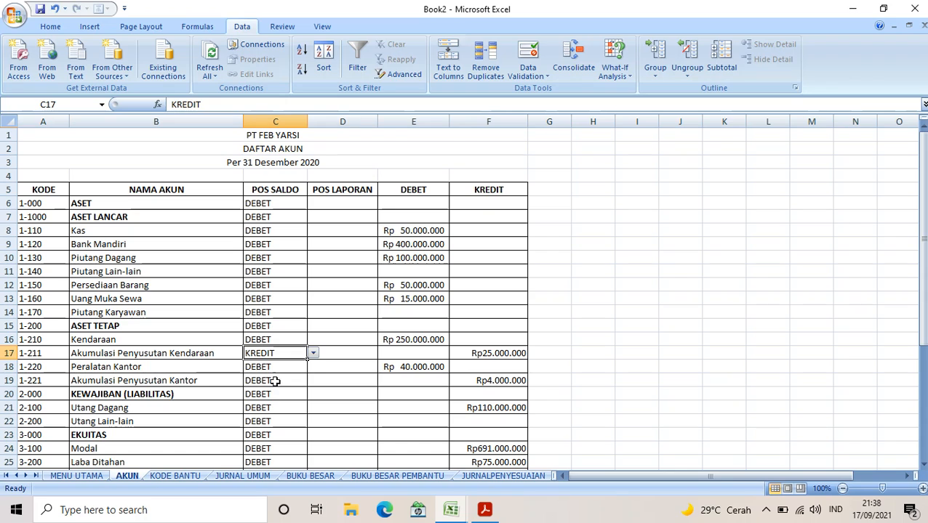
Set Akumulasi Penyusutan Kantor's POS SALDO in C19 to KREDIT and fill it down to C37.
left_click(275, 381)
left_click(313, 380)
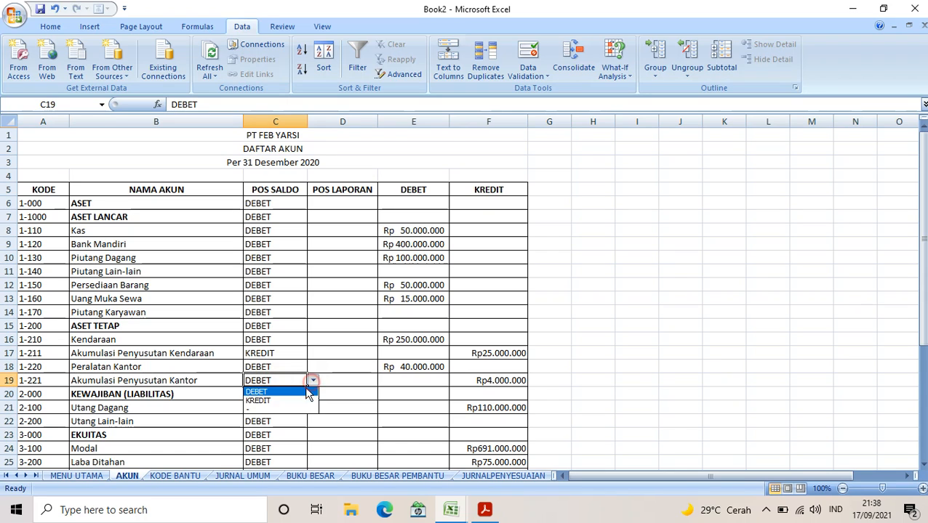
left_click(290, 406)
left_click_drag(308, 387, 293, 429)
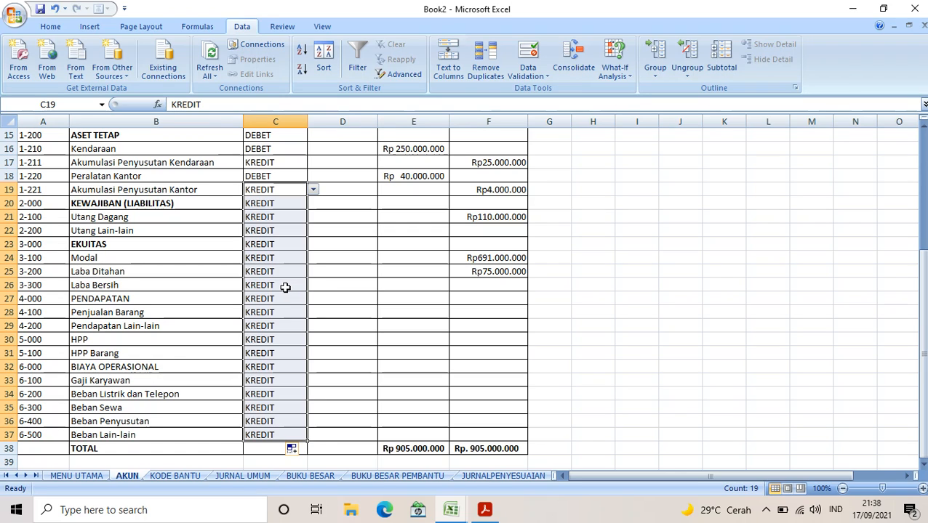
Add list validation to D6 under POS LAPORAN with source NERACA;LABA RUGI;- and Ignore blank off.
scroll(289, 294, "up", 5)
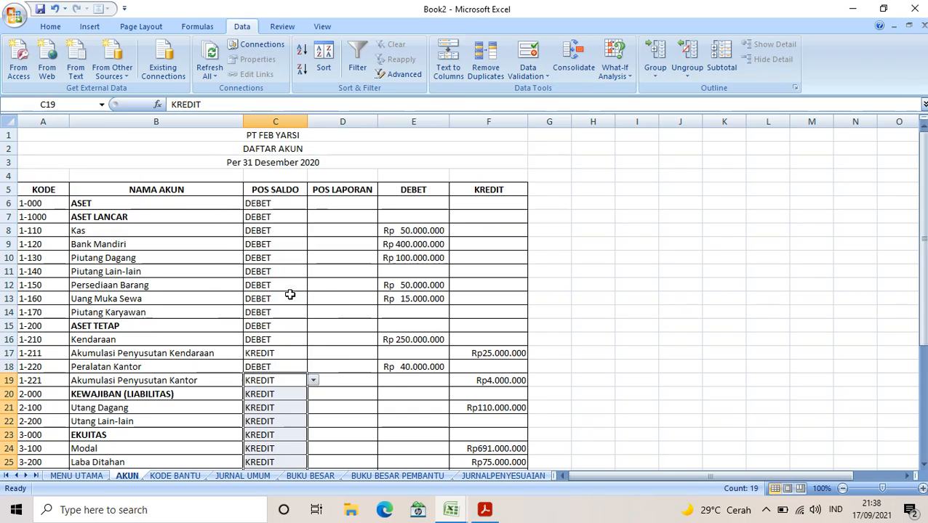
left_click(342, 204)
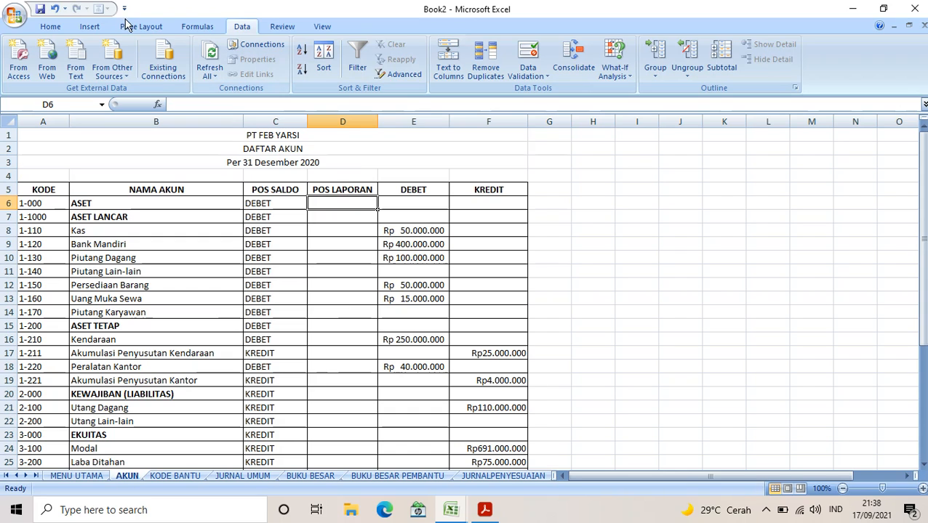
left_click(547, 77)
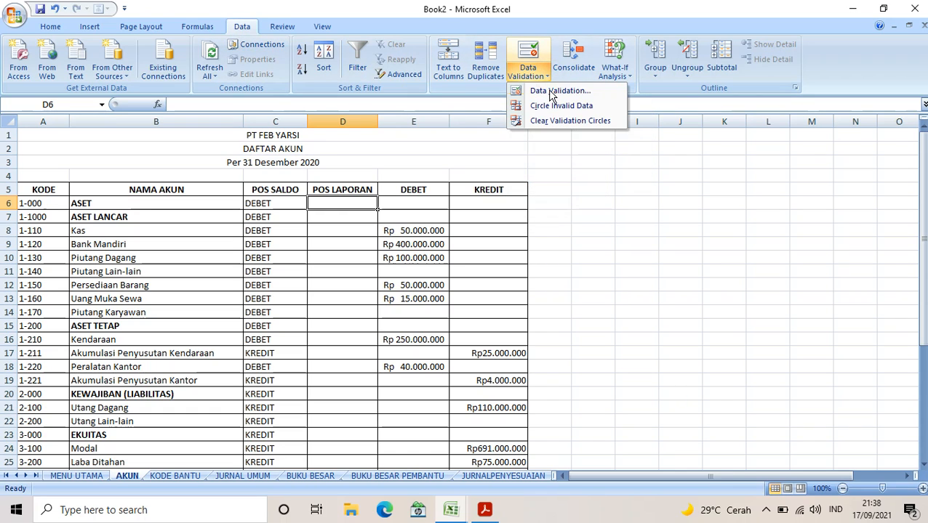
left_click(552, 92)
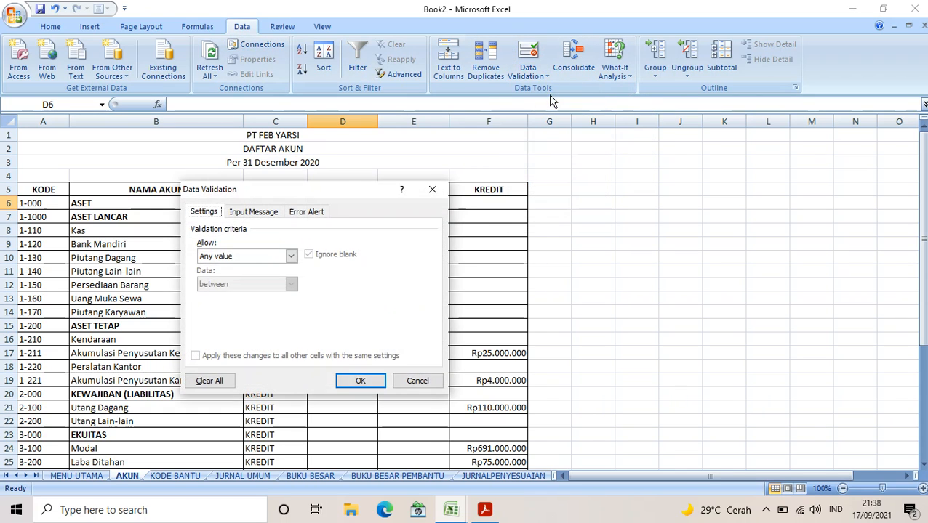
left_click(290, 256)
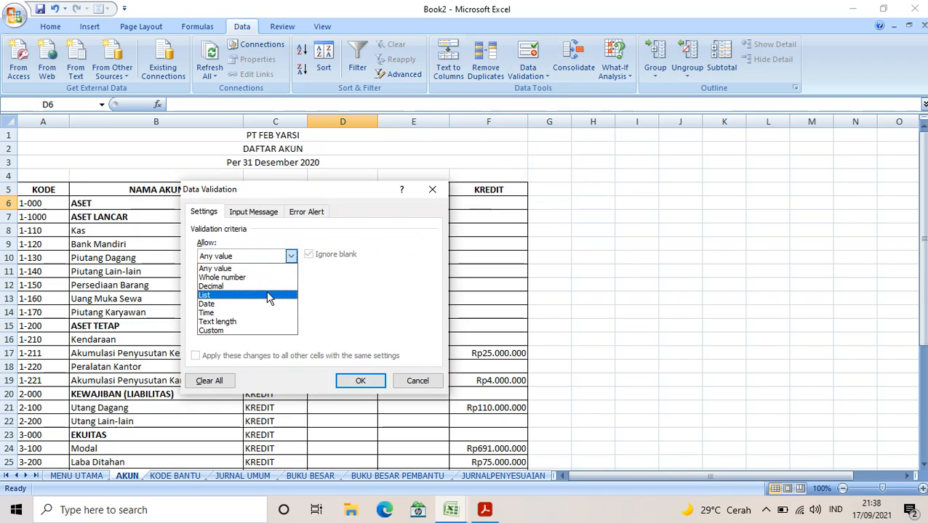
left_click(269, 295)
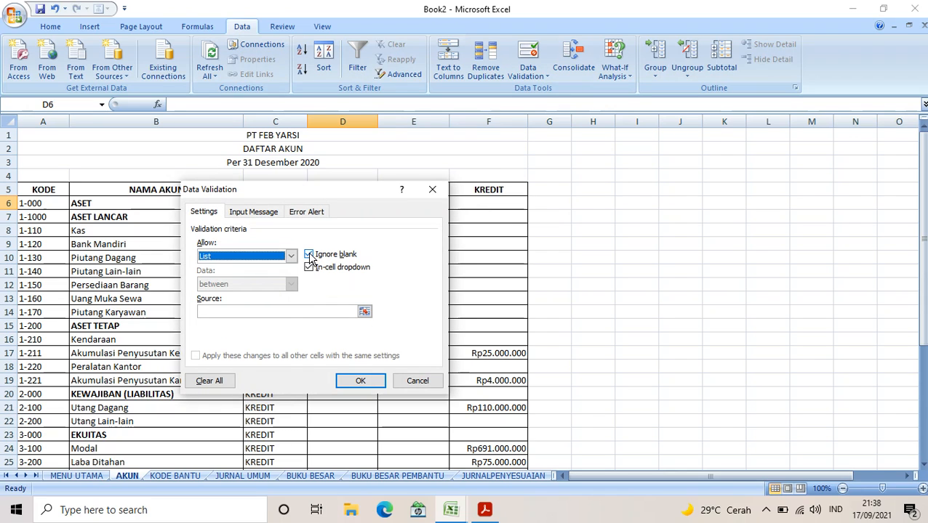
left_click(310, 256)
left_click(316, 310)
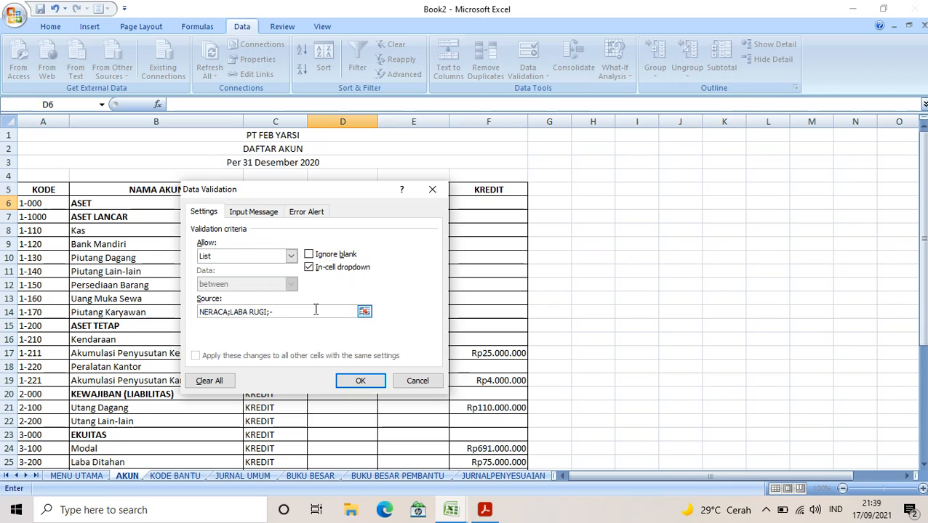
left_click(369, 390)
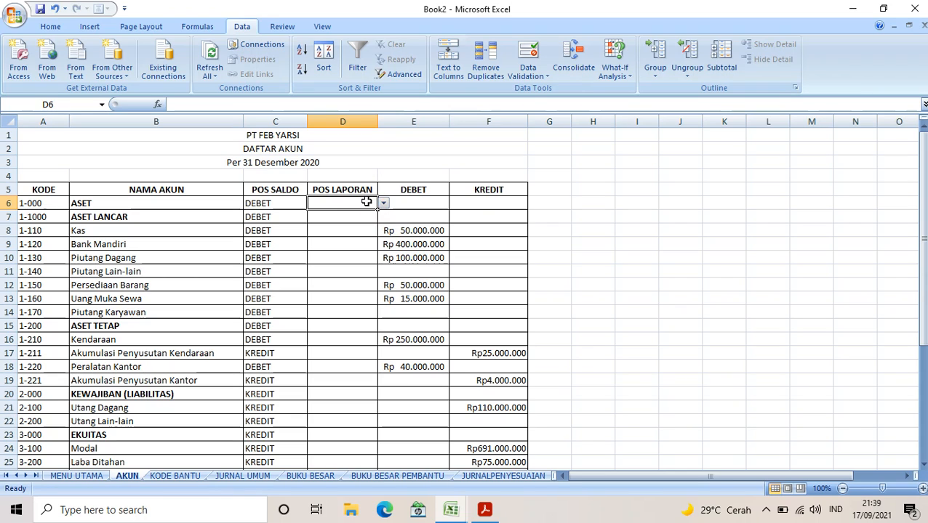
Choose NERACA as the POS LAPORAN in D6 and fill it down to D37.
left_click(383, 204)
left_click(377, 209)
left_click_drag(376, 210, 373, 230)
left_click(383, 204)
left_click(375, 216)
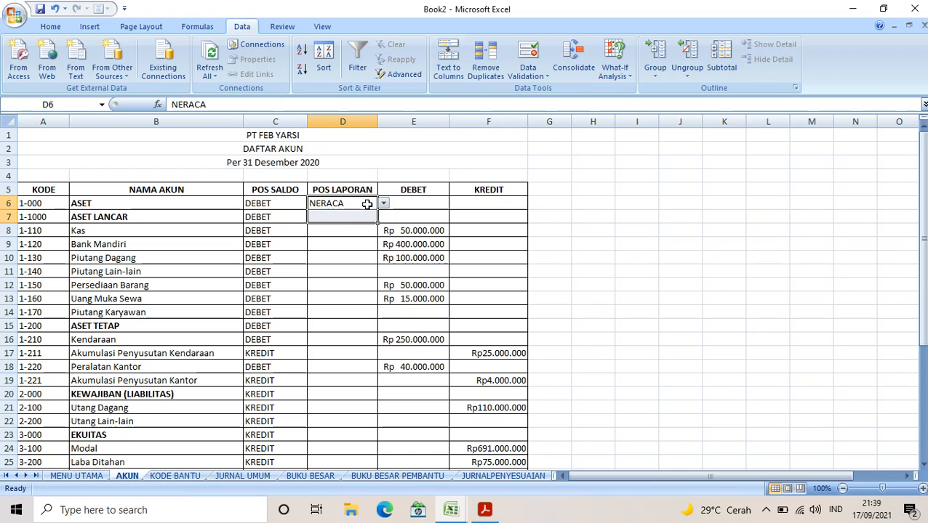
left_click(367, 203)
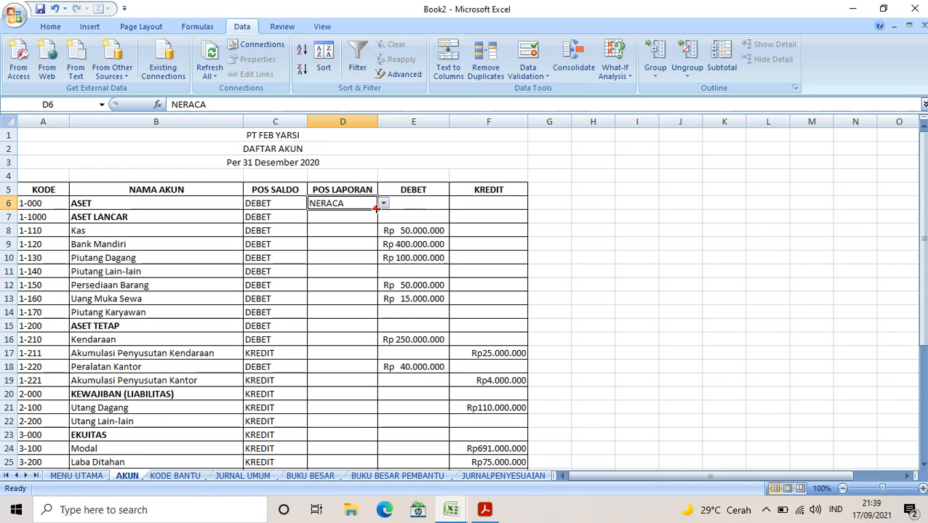
double_click(376, 209)
scroll(368, 268, "down", 8)
scroll(368, 269, "up", 8)
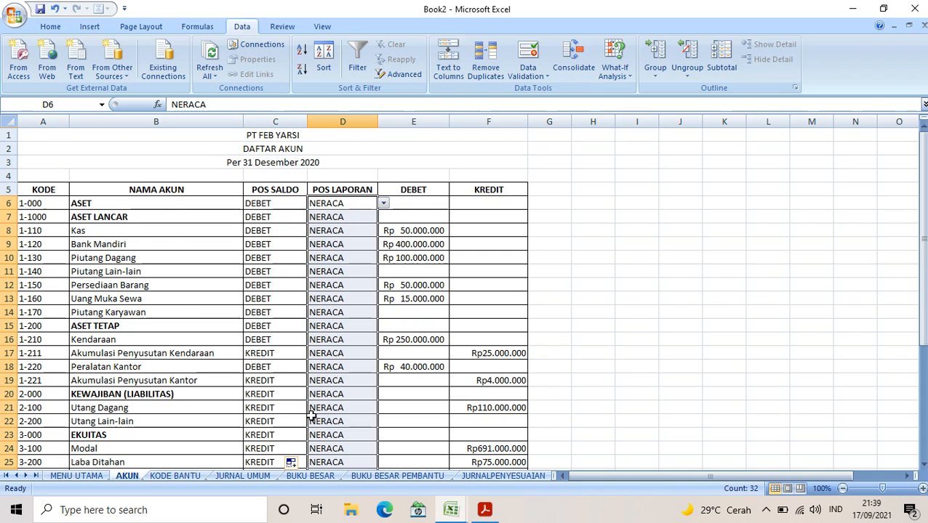
Set PENDAPATAN's POS LAPORAN in D27 to LABA RUGI and fill it down to D37.
scroll(311, 411, "down", 8)
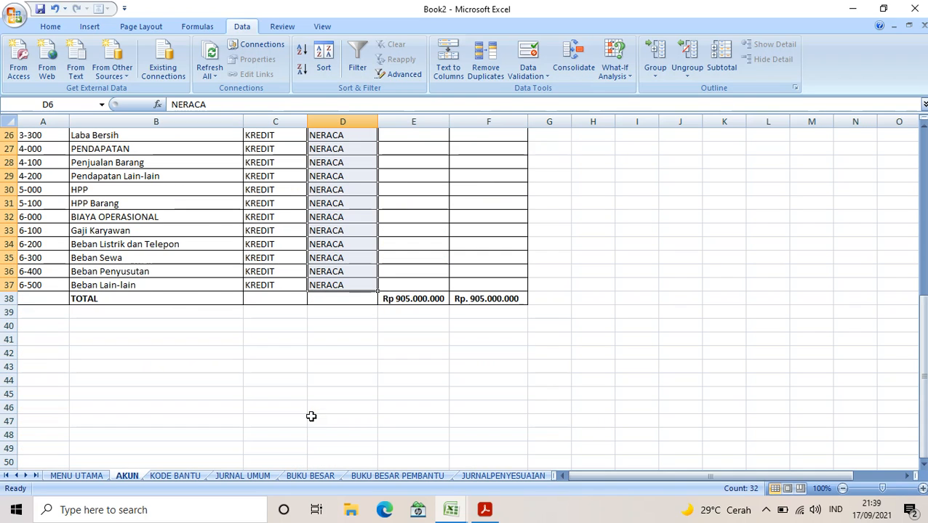
left_click(342, 149)
left_click(383, 151)
left_click(353, 148)
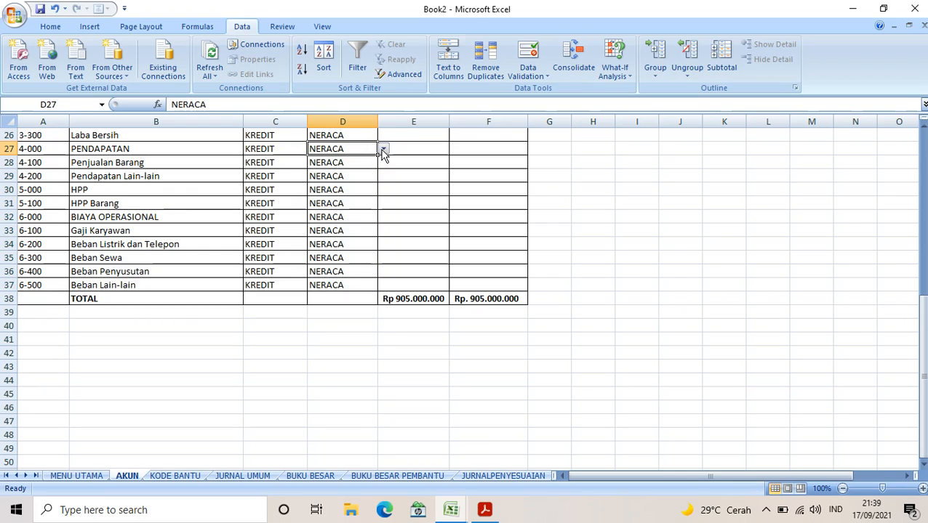
left_click(383, 149)
left_click(374, 168)
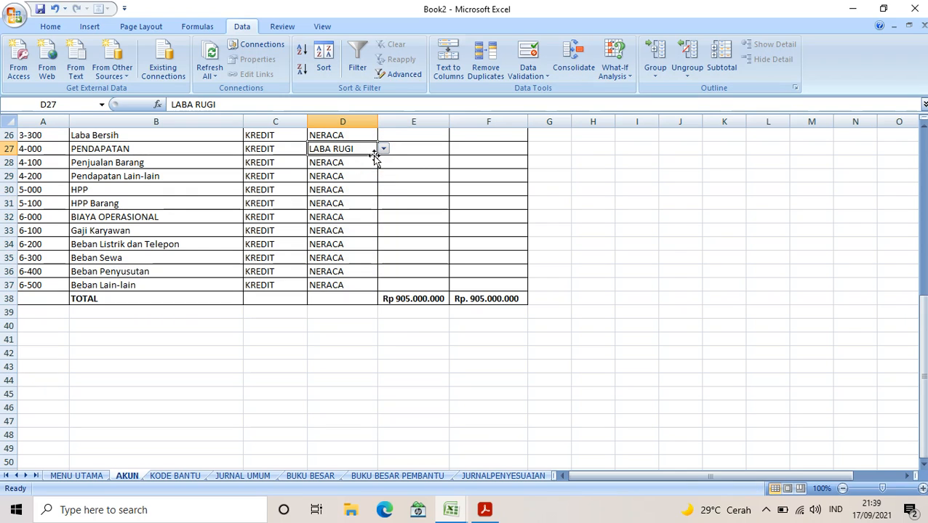
left_click_drag(378, 155, 364, 287)
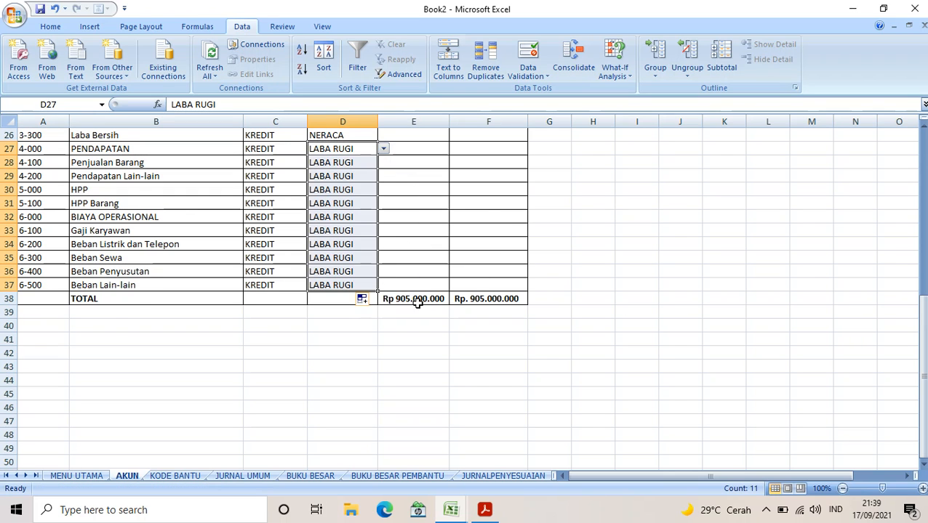
Center the POS SALDO and POS LAPORAN entries in C6:D37.
scroll(416, 302, "up", 8)
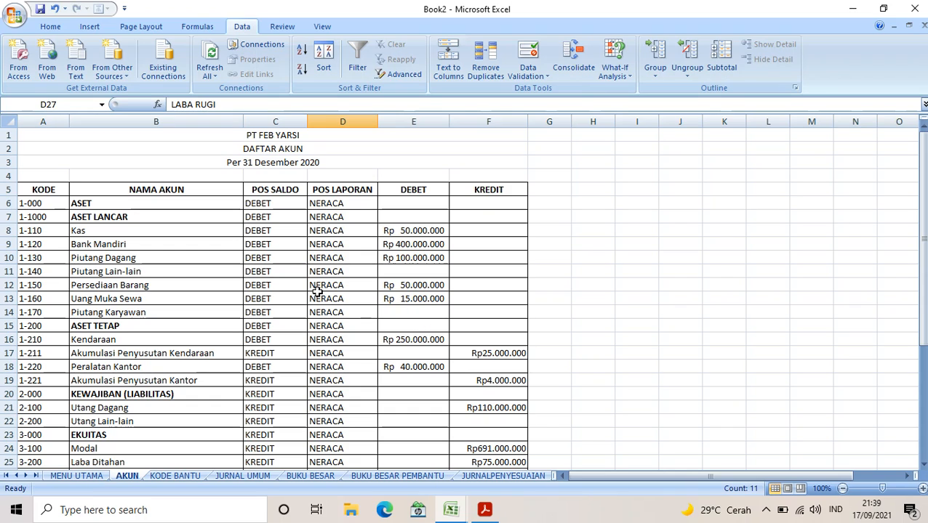
left_click_drag(264, 203, 339, 433)
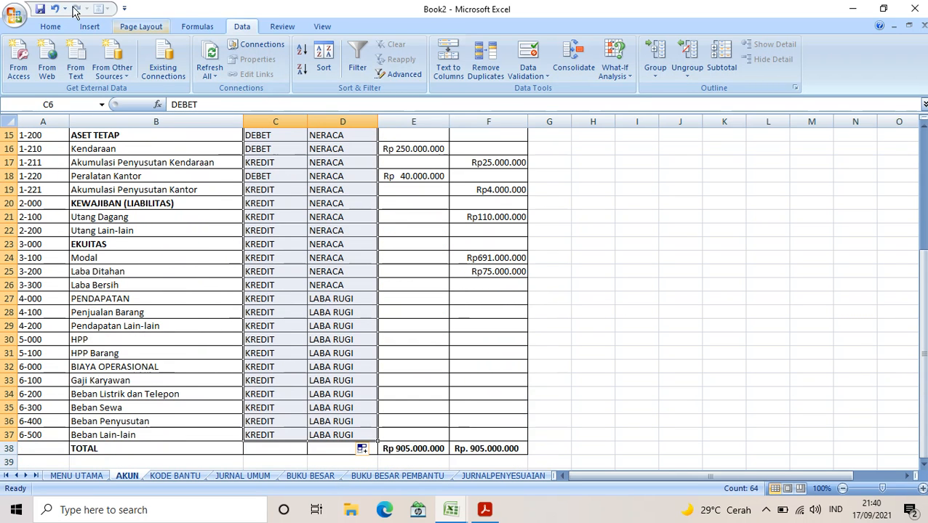
left_click(51, 26)
left_click(270, 69)
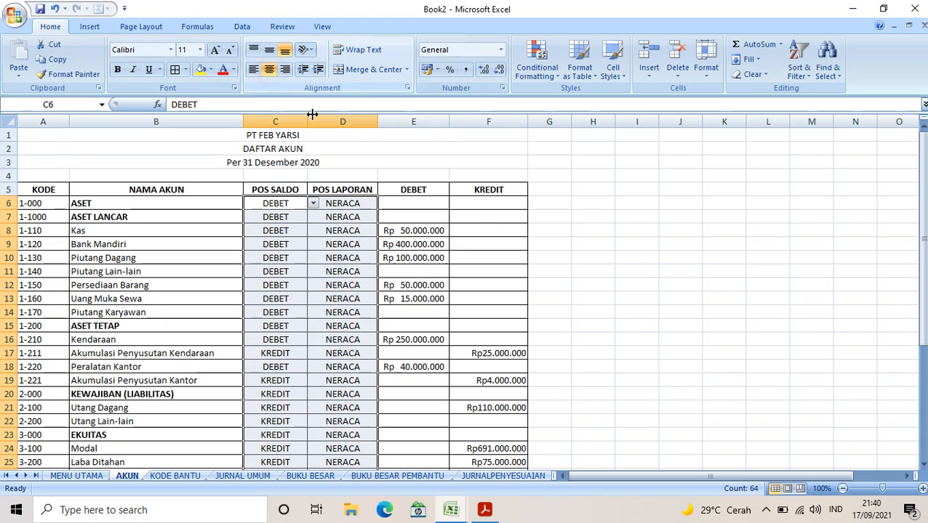
left_click(488, 244)
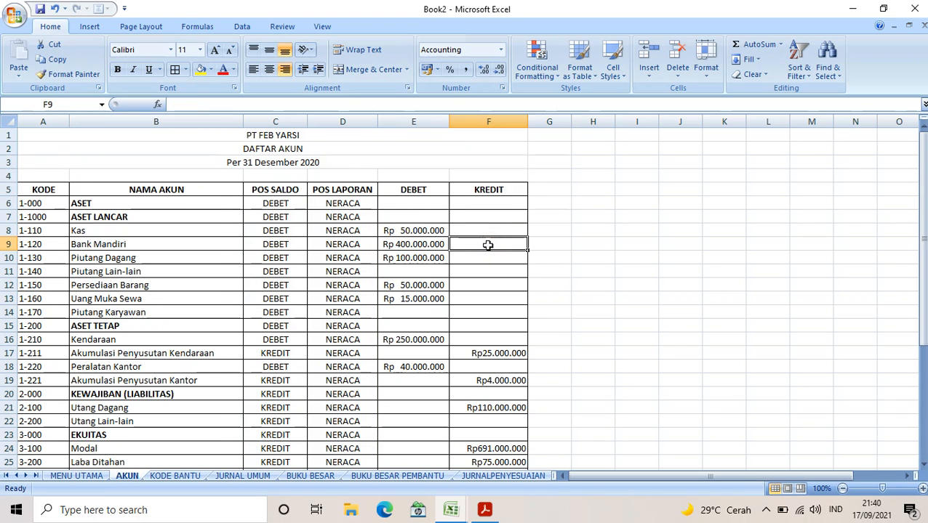
Make the three title lines in rows 1 to 3, from PT FEB YARSI to Per 31 Desember 2020, bold.
left_click_drag(240, 136, 277, 162)
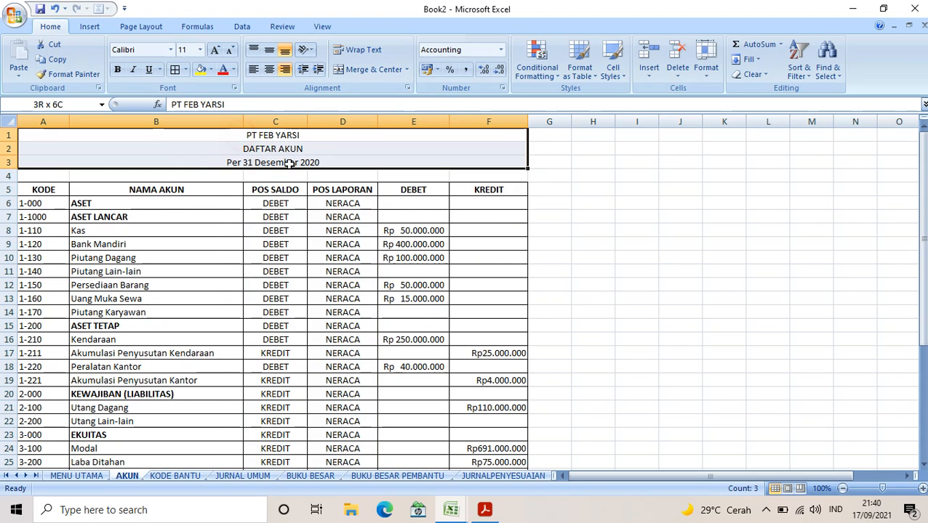
left_click(117, 70)
left_click(406, 230)
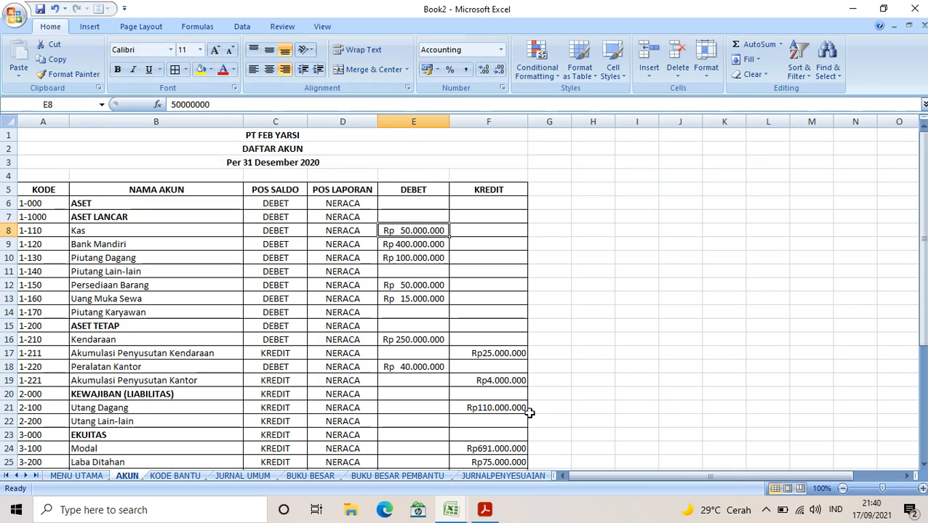
Switch to the PDF guide in Acrobat Reader, review the slides up to Membuat Kode Bantu, and return to the Book2 workbook.
left_click(485, 510)
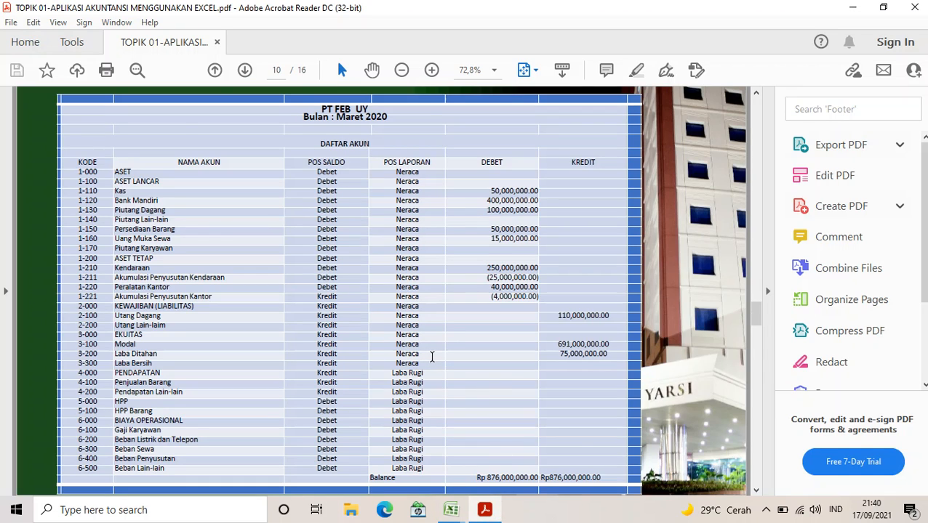
scroll(431, 357, "down", 3)
scroll(433, 356, "down", 3)
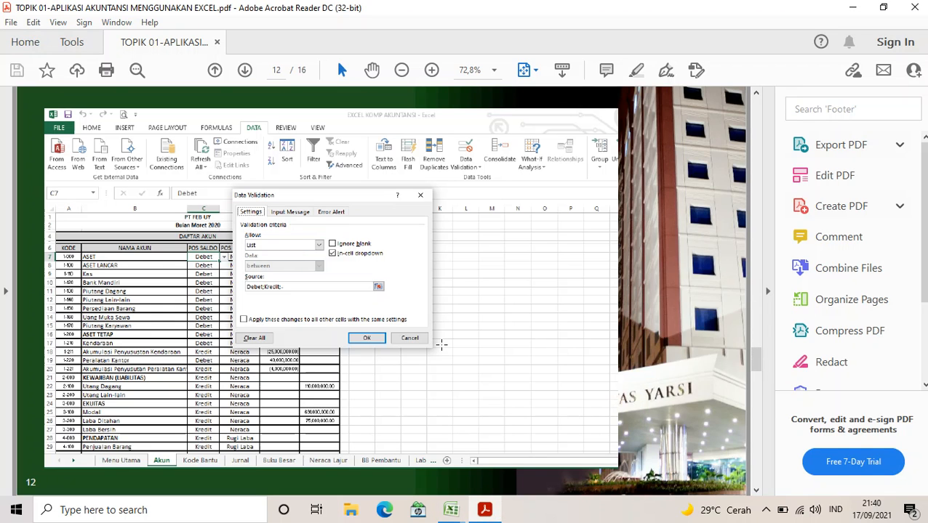
scroll(441, 344, "down", 5)
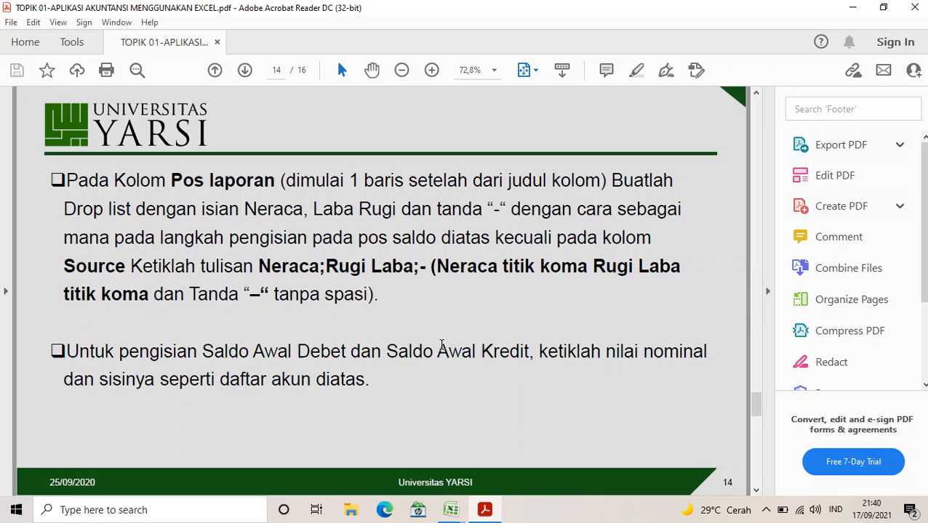
scroll(442, 344, "down", 3)
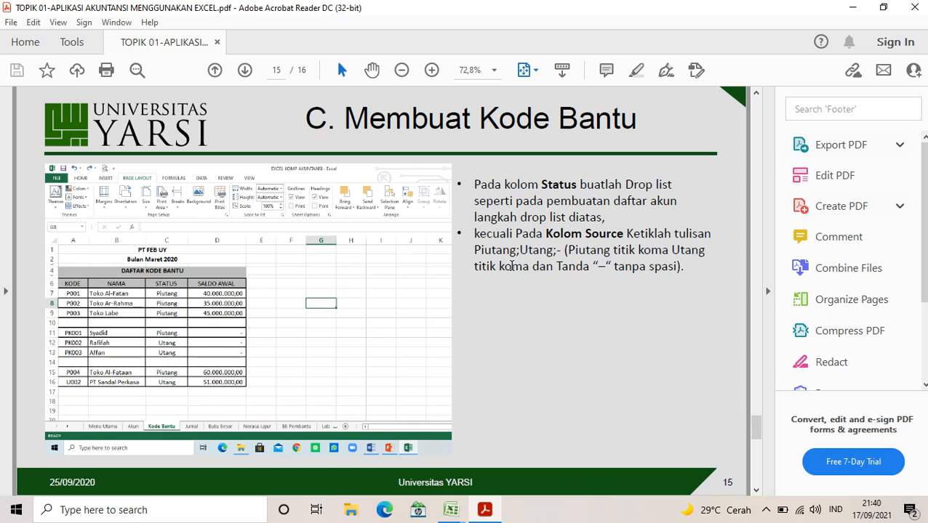
scroll(437, 353, "down", 3)
scroll(437, 354, "up", 3)
mouse_move(454, 515)
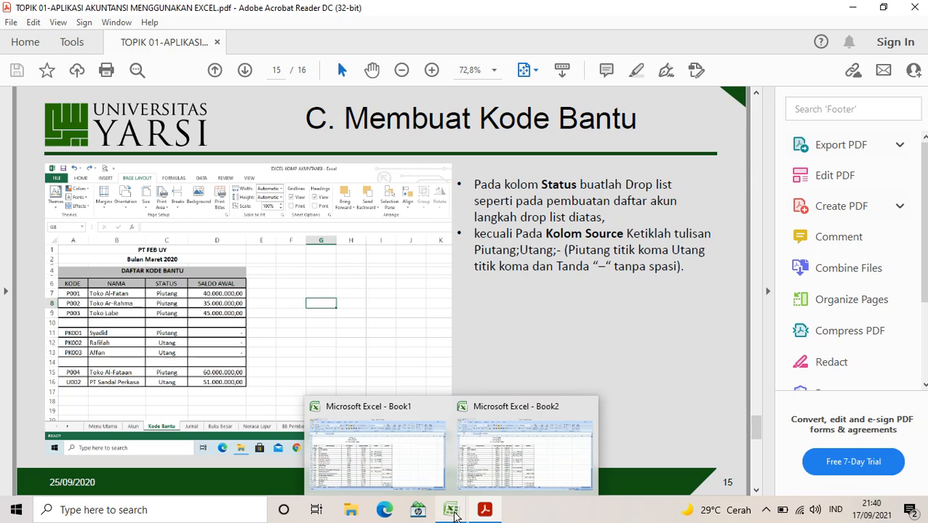
left_click(523, 447)
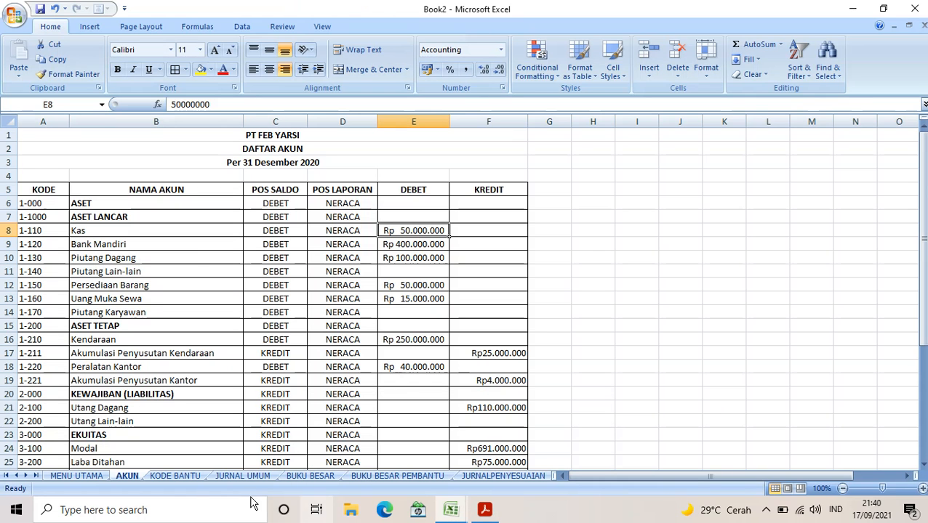
On the KODE BANTU sheet, enter the titles PT FEB YARSI, DAFTAR KODE BANTU and Per 31 Desember 2020 in A1:A3.
left_click(191, 478)
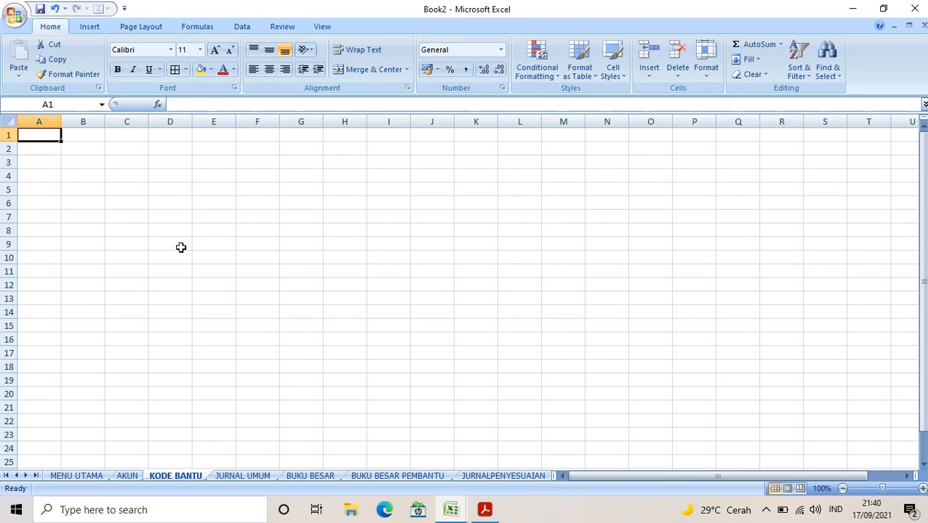
type("PT FE")
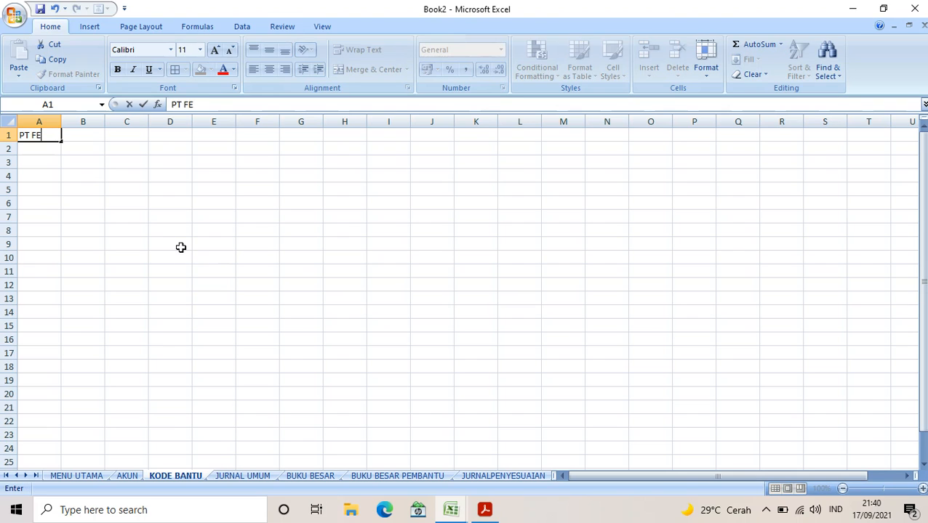
type("B YARSI")
key("Return")
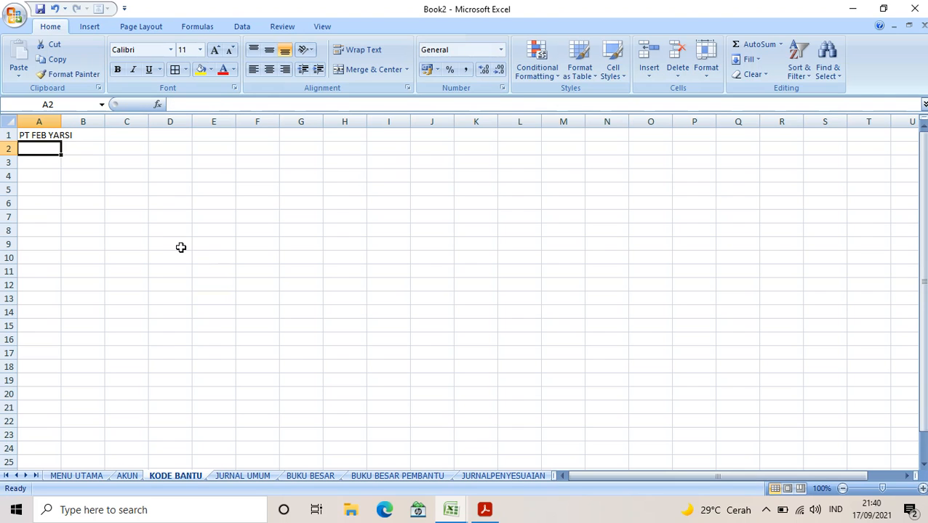
type("DAFTAR KODE BANTU")
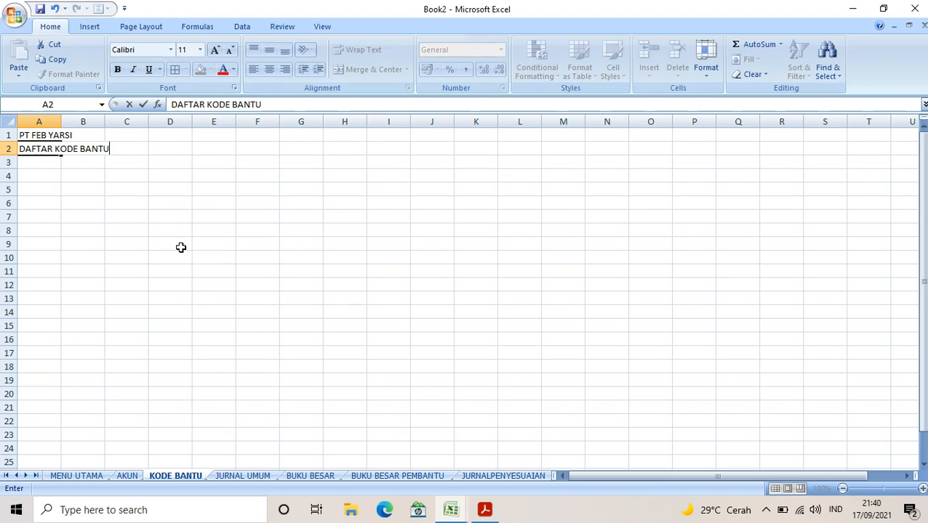
key("Return")
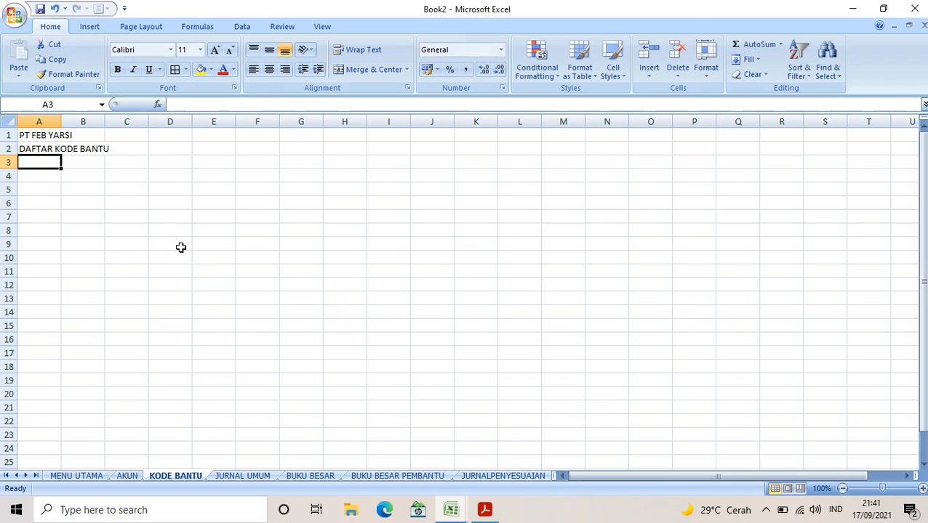
type("Per 3")
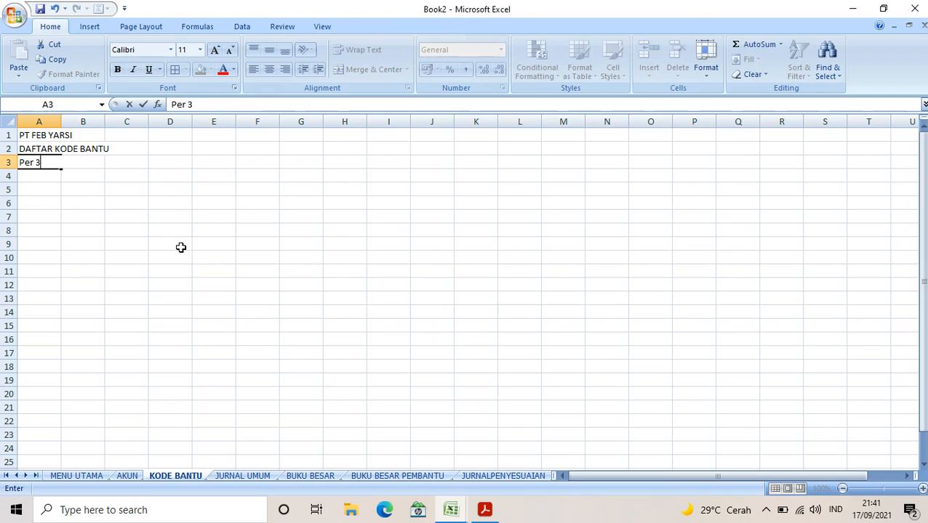
type("1 Desem")
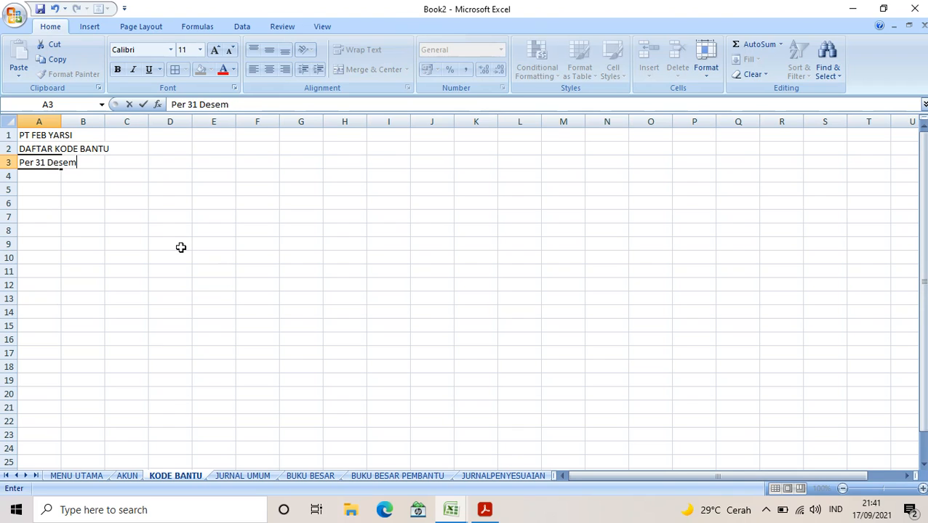
type("ber 2020")
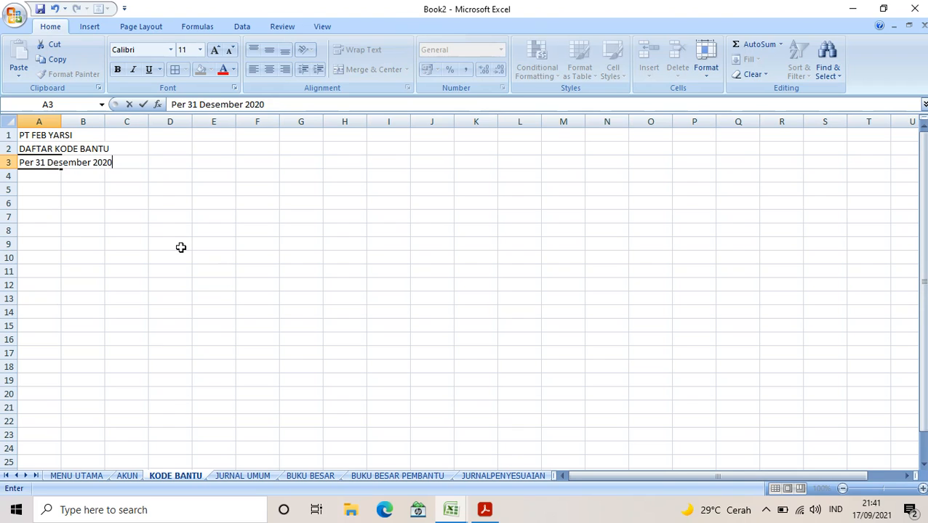
Enter the column headings KODE, NAMA, STATUS and SALDO AWAL in A5:D5.
left_click(39, 175)
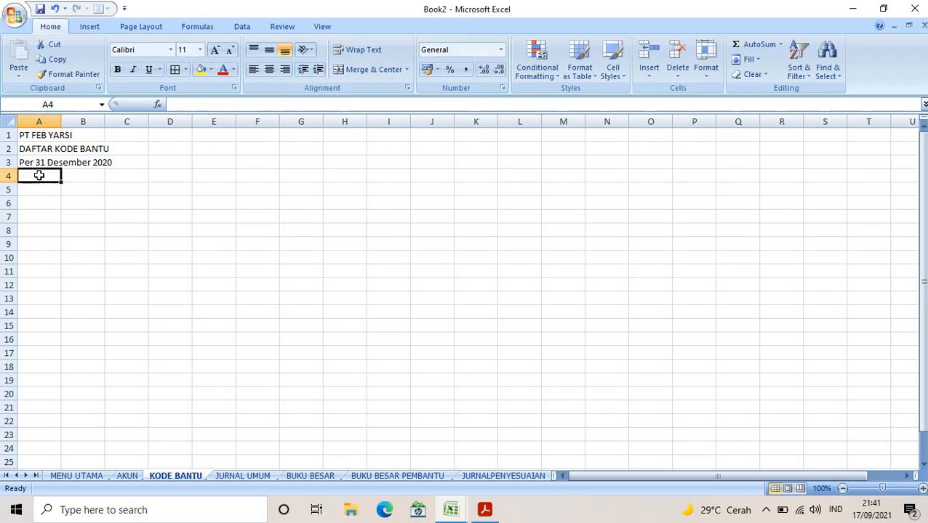
left_click(45, 201)
left_click(41, 190)
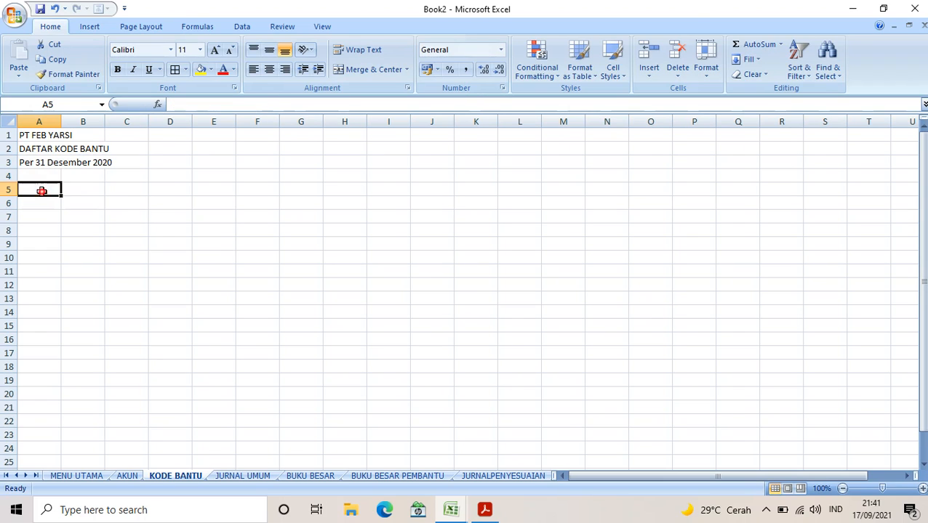
type("KODE")
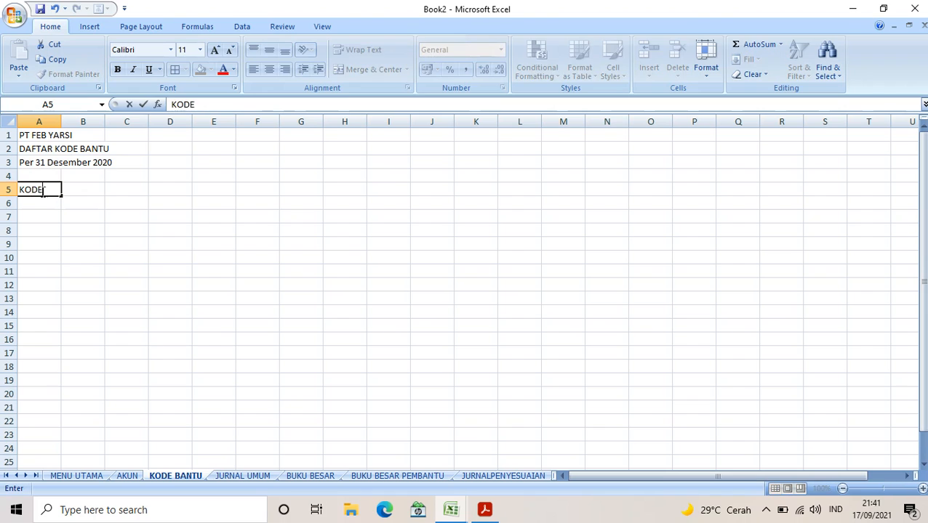
key("Tab")
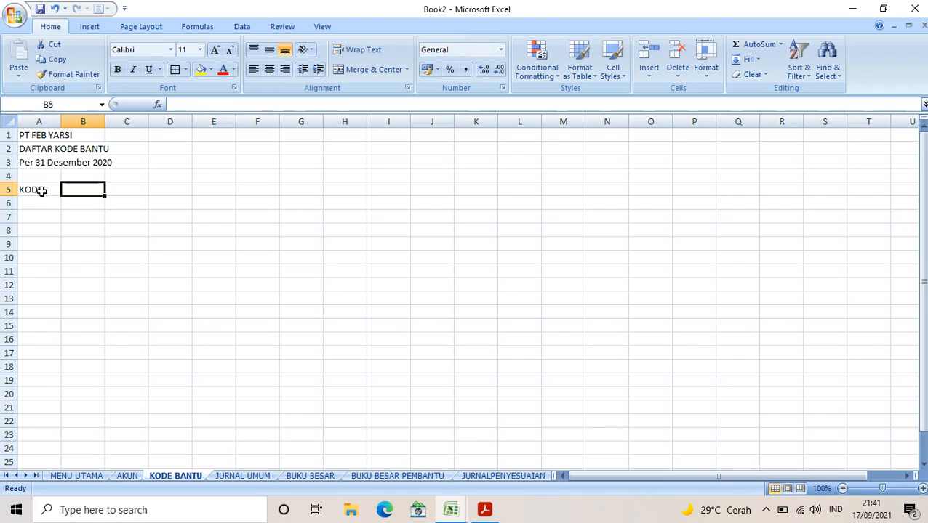
type("NAMA")
key("Tab")
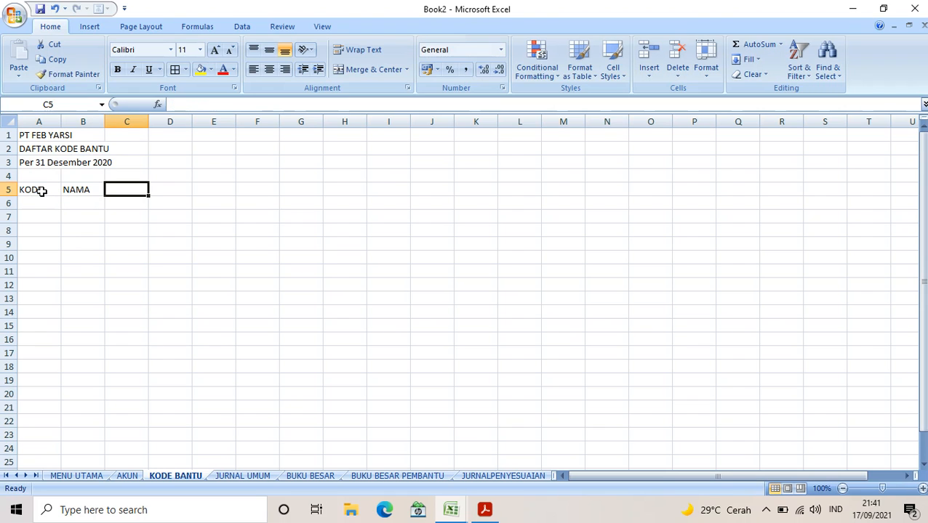
type("STATUS")
key("Tab")
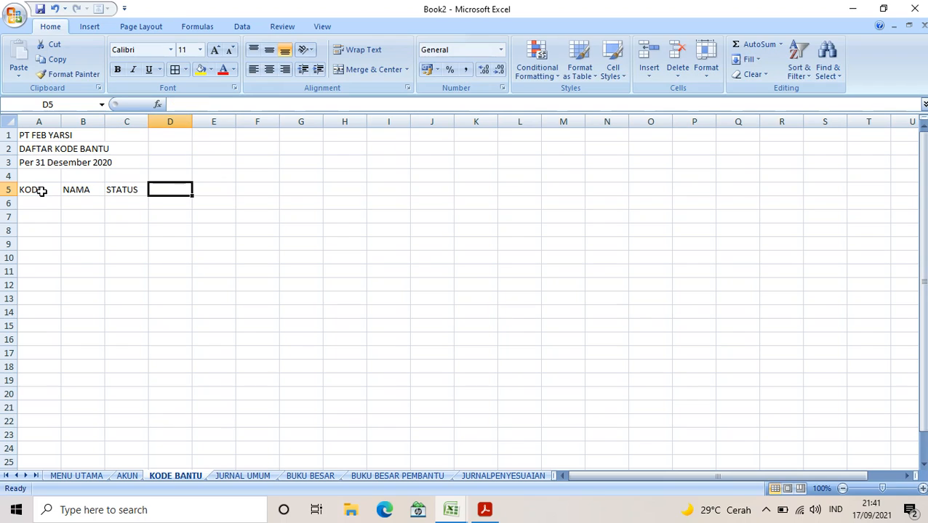
type("SALDO AWAL")
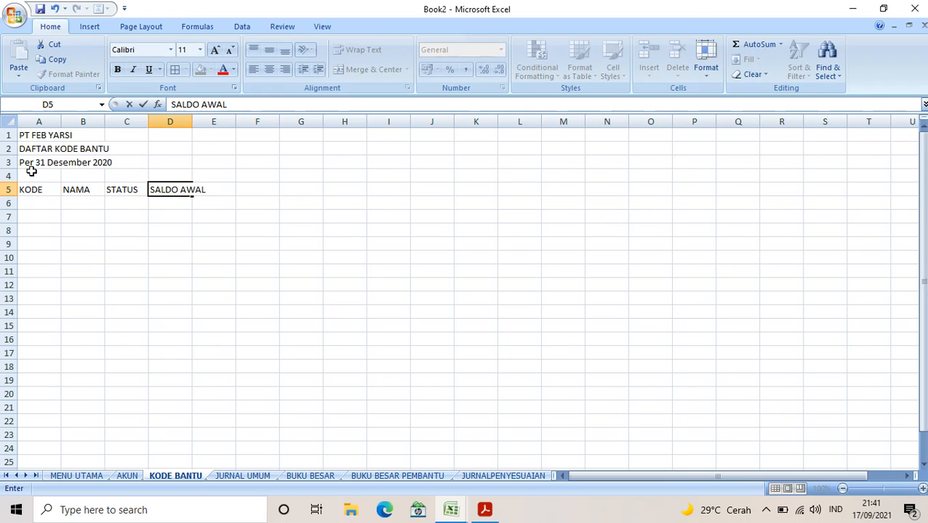
left_click(52, 204)
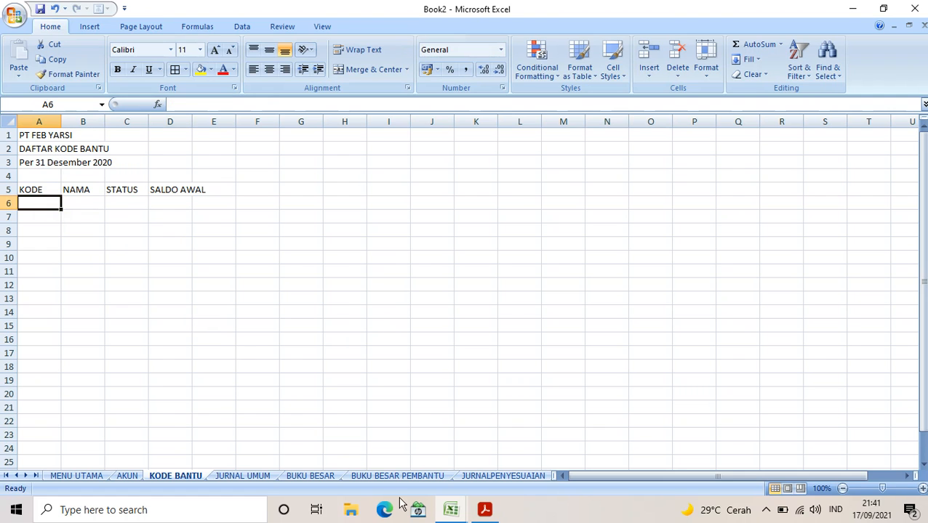
Copy the KODE entries A6:A15 from Book1's KODE BANTU sheet into Book2's KODE BANTU sheet at A6.
mouse_move(451, 509)
left_click(340, 472)
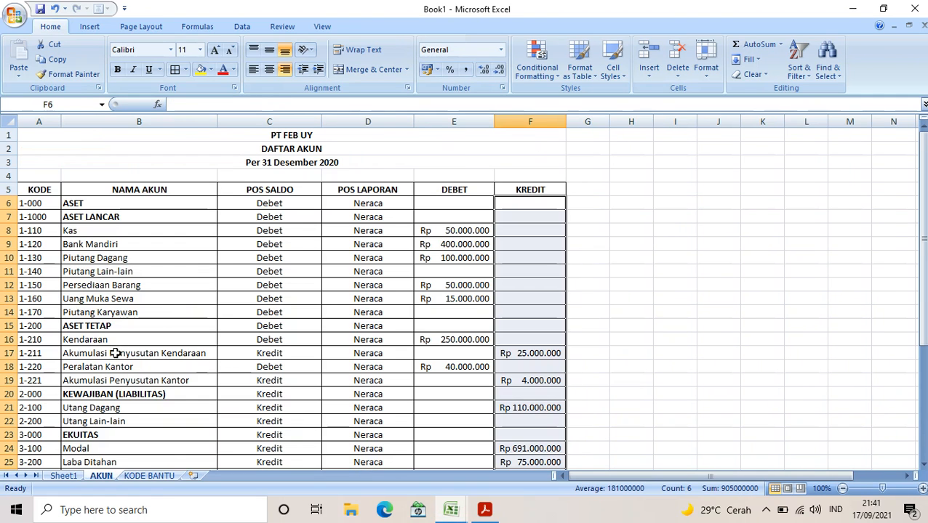
left_click(154, 477)
left_click_drag(45, 210, 46, 326)
right_click(41, 269)
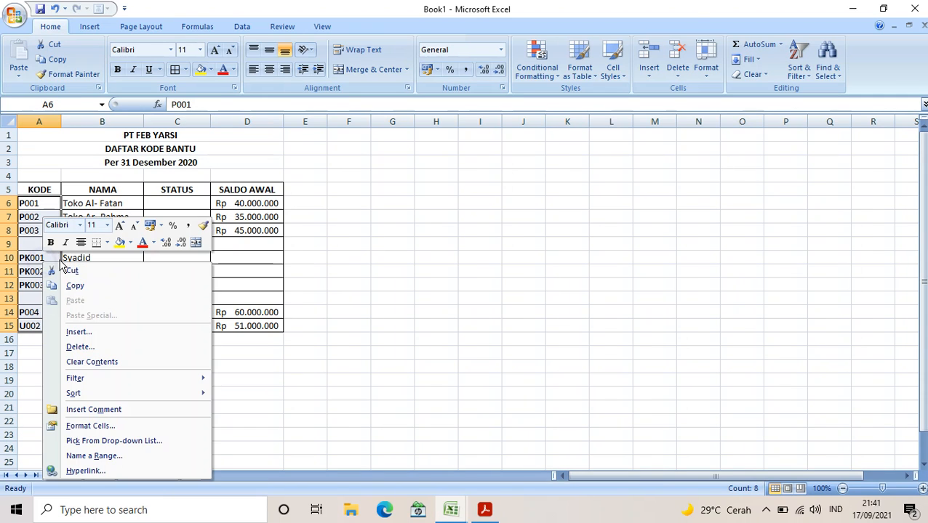
left_click(80, 286)
mouse_move(451, 510)
left_click(538, 447)
right_click(34, 204)
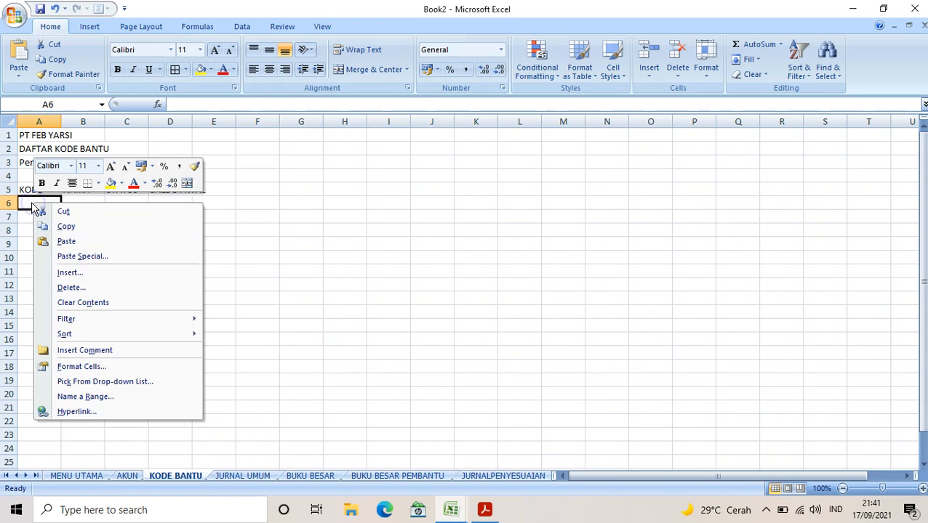
left_click(64, 241)
Copy the NAMA entries B6:B15 from Book1's KODE BANTU sheet into B6 of Book2 and widen columns A to D to fit.
left_click(85, 212)
left_click(86, 204)
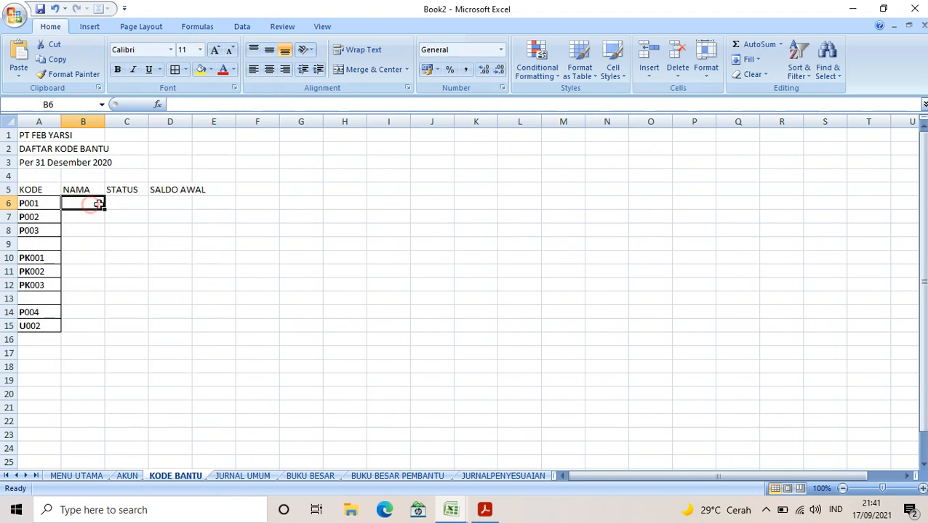
left_click(453, 509)
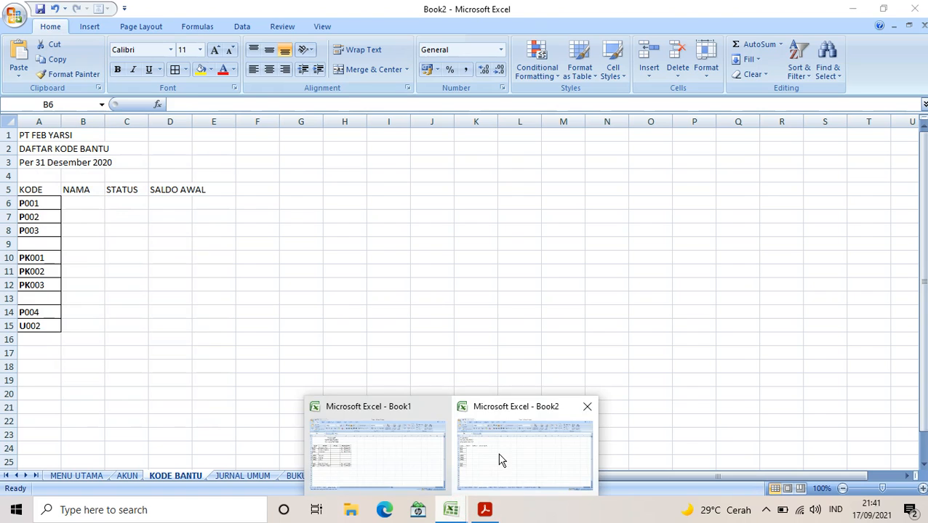
left_click(400, 459)
left_click_drag(92, 204, 93, 322)
right_click(95, 319)
left_click(149, 130)
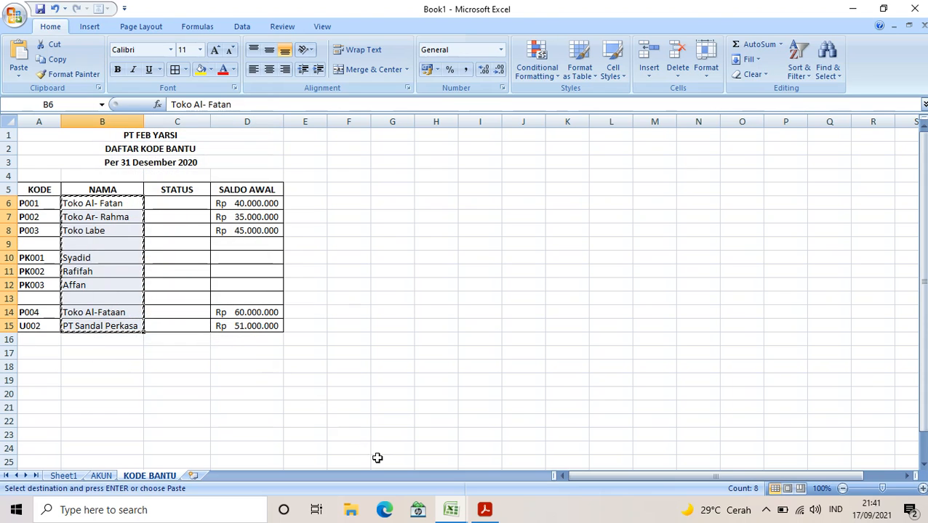
mouse_move(450, 510)
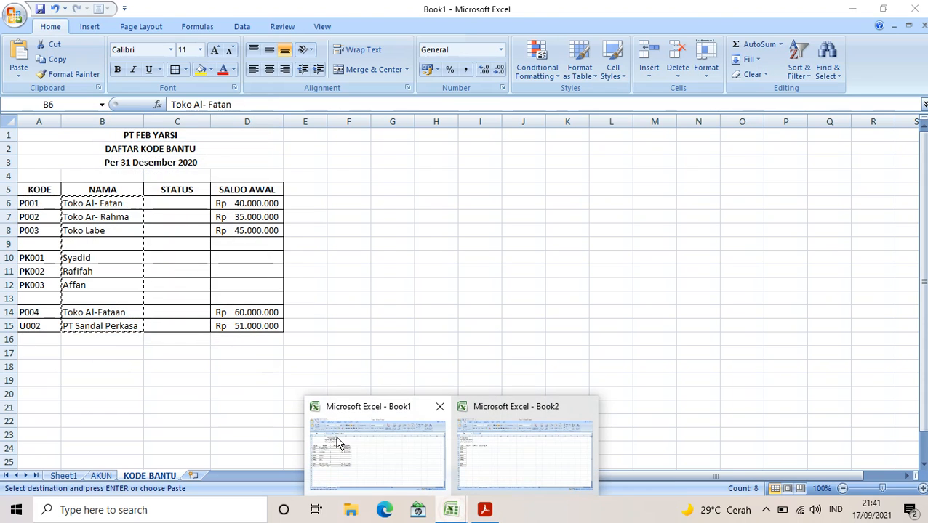
left_click(509, 456)
right_click(88, 205)
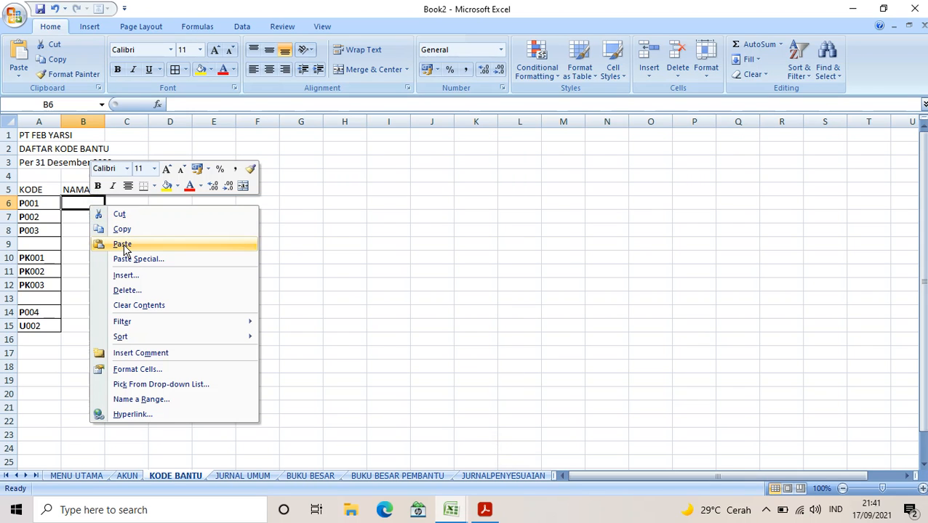
left_click(123, 245)
left_click_drag(58, 124, 291, 127)
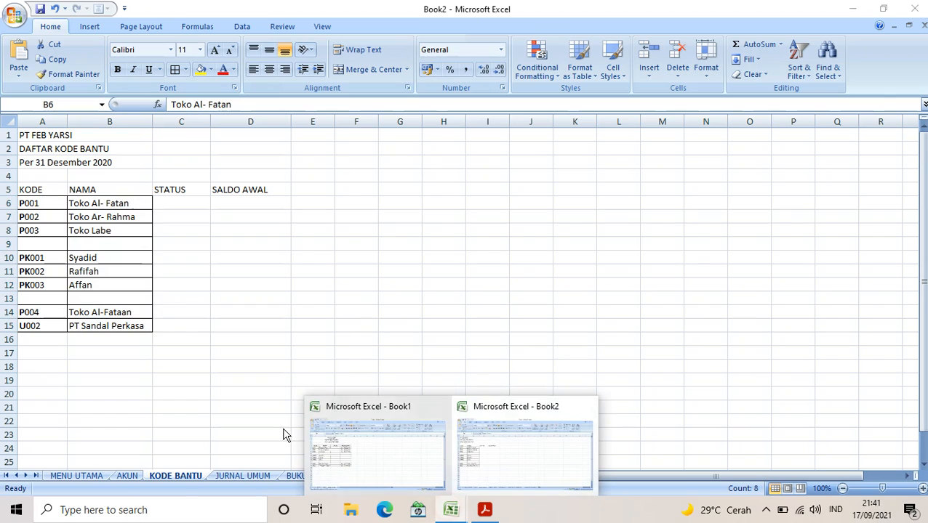
Copy the SALDO AWAL amounts D6:D15 from Book1's KODE BANTU sheet into Book2 at D6.
left_click(356, 458)
left_click(246, 205)
left_click_drag(246, 204, 251, 322)
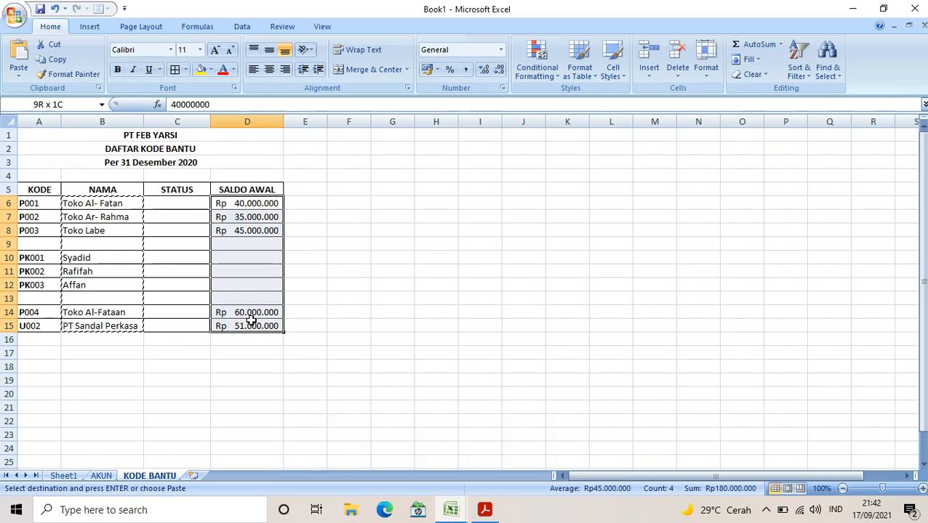
right_click(252, 325)
left_click(297, 128)
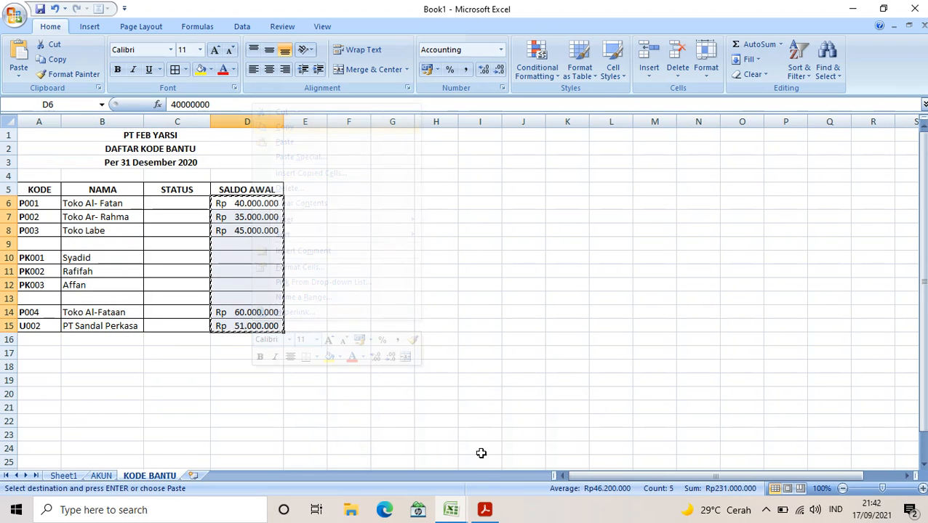
mouse_move(450, 509)
left_click(501, 455)
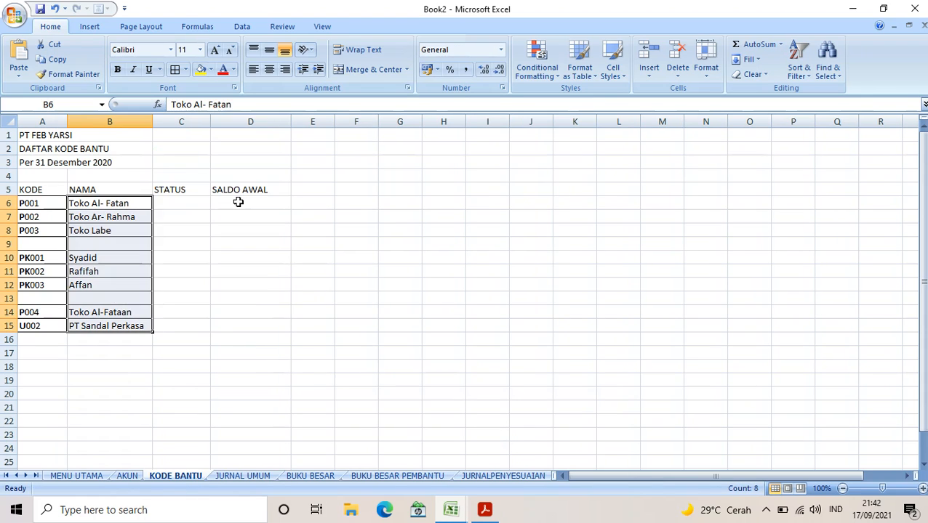
left_click(240, 203)
right_click(242, 203)
left_click(272, 241)
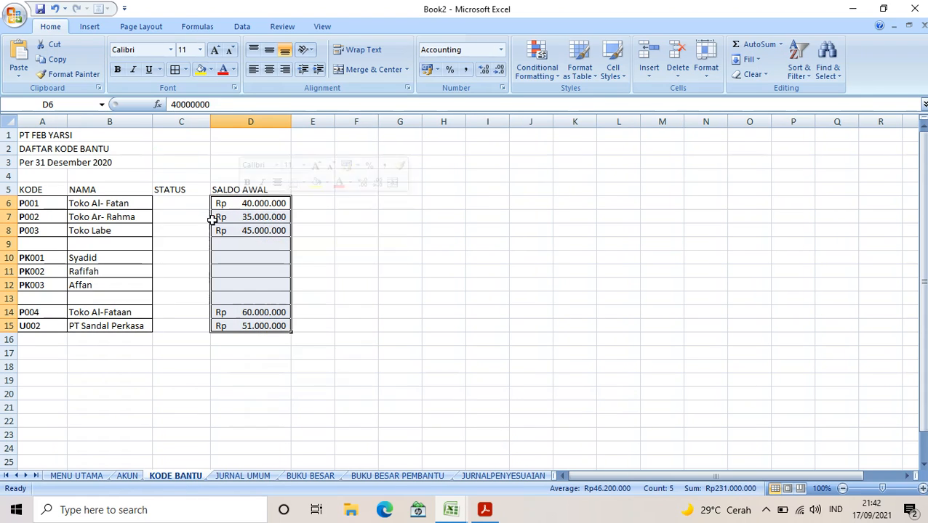
Bold and center the column headings in A5:D5 and apply all borders to the table A5:D15.
left_click_drag(44, 190, 249, 192)
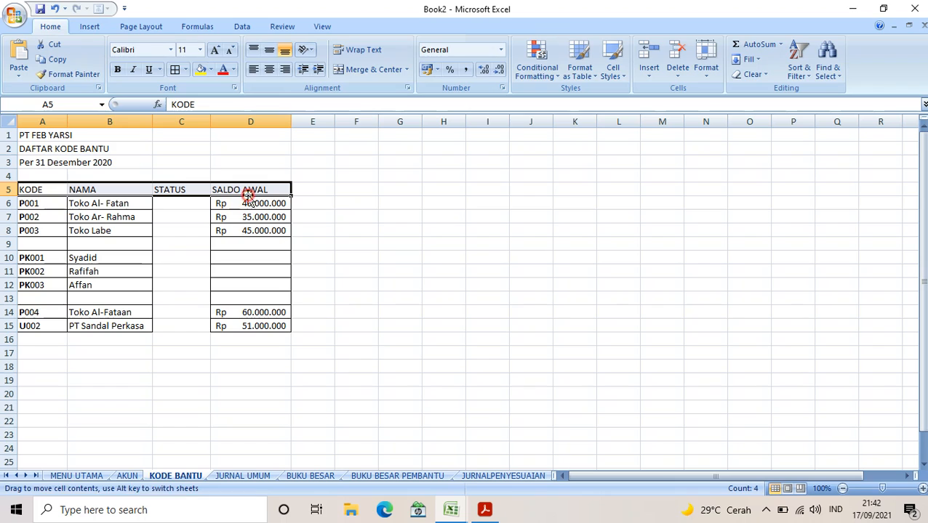
left_click(117, 70)
left_click(269, 69)
left_click_drag(35, 187, 279, 328)
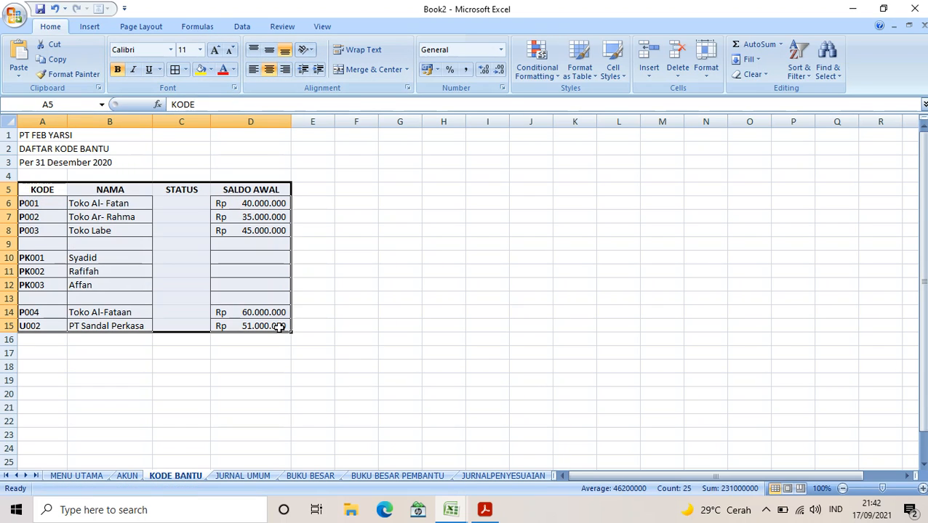
left_click(173, 69)
Bold the three title lines in rows 1 to 3 and merge and center each one across columns A to D.
left_click_drag(29, 136, 271, 156)
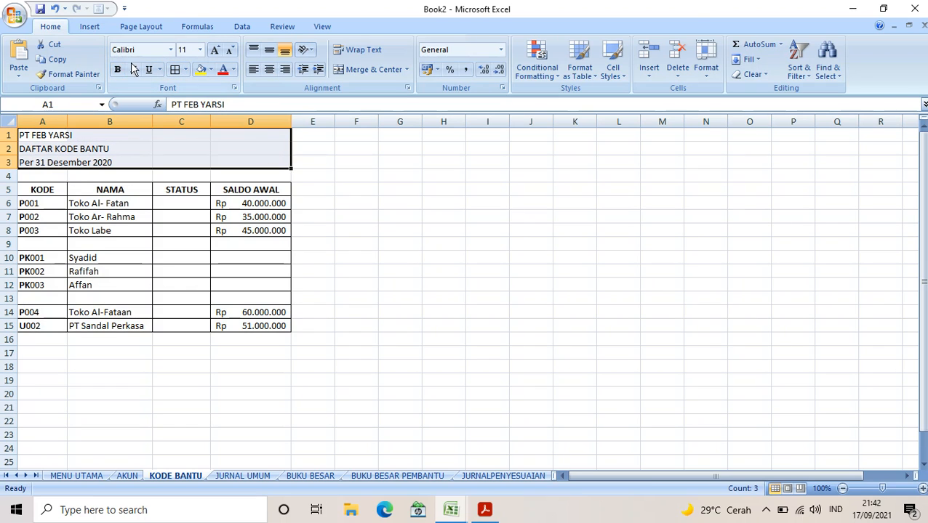
left_click(117, 69)
left_click(62, 138)
left_click_drag(75, 137, 247, 139)
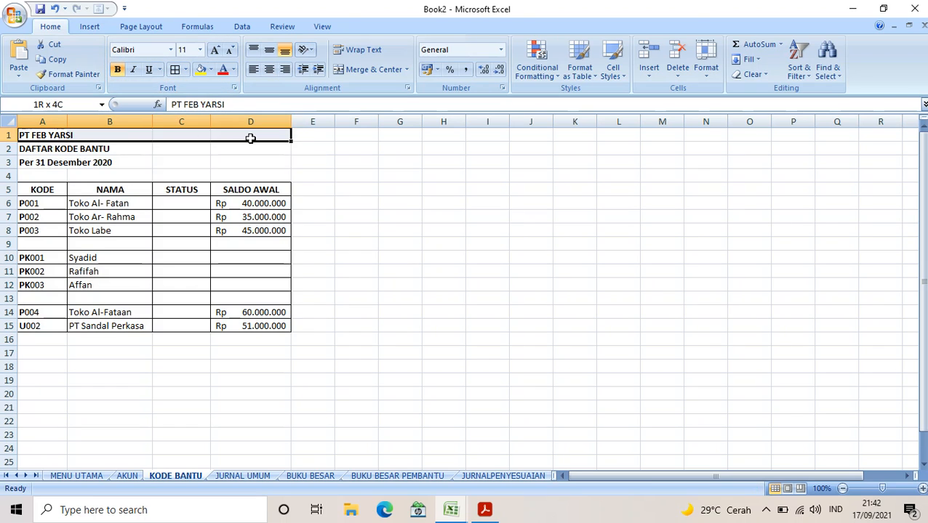
left_click(368, 70)
left_click_drag(91, 150, 236, 147)
left_click(388, 70)
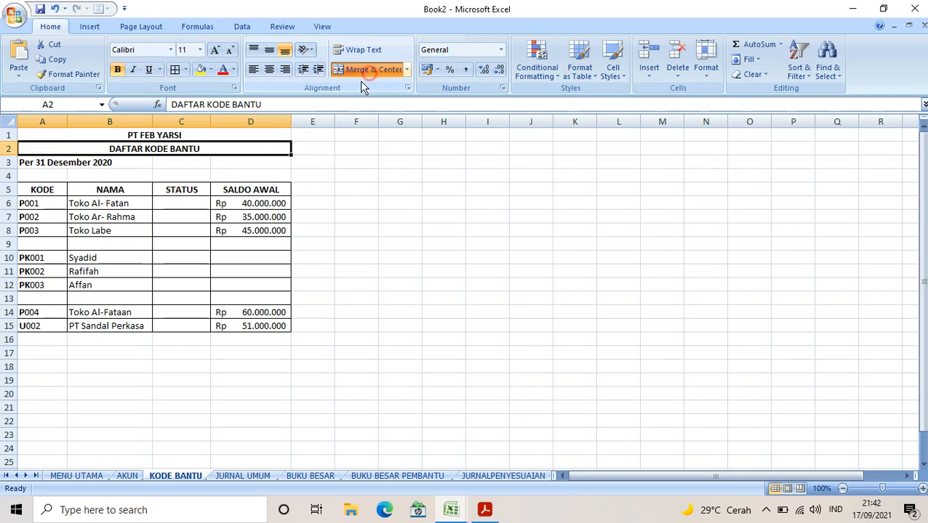
left_click_drag(32, 163, 233, 156)
left_click(367, 70)
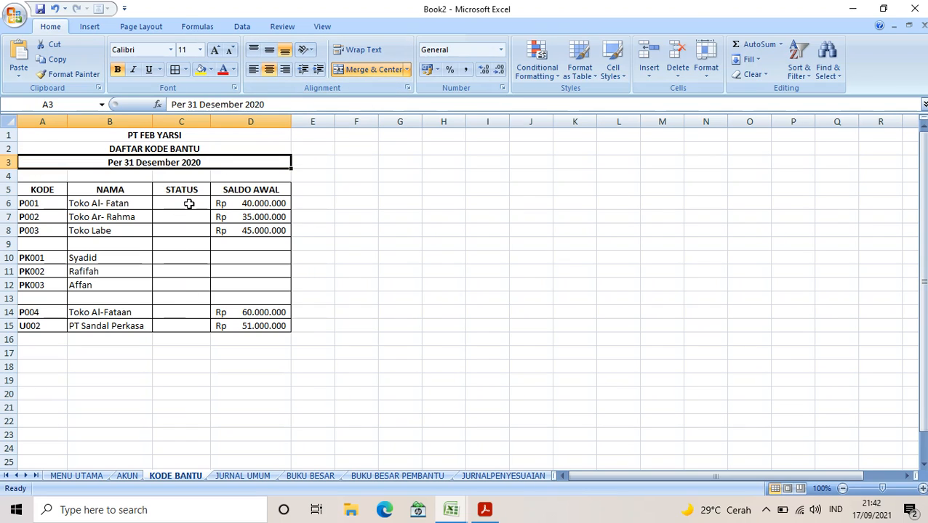
Add a list data validation to C6 with the source PIUTANG;UTANG;- and Ignore blank turned off.
left_click(188, 204)
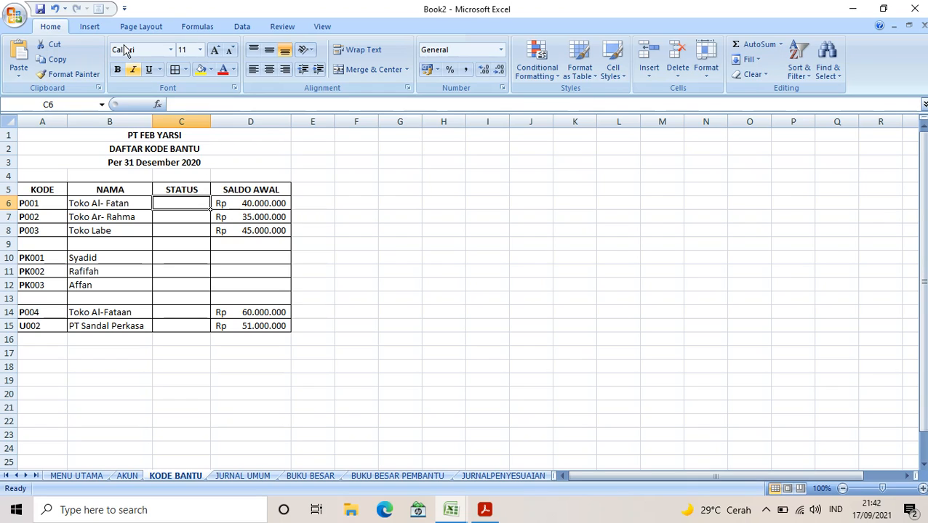
left_click(238, 27)
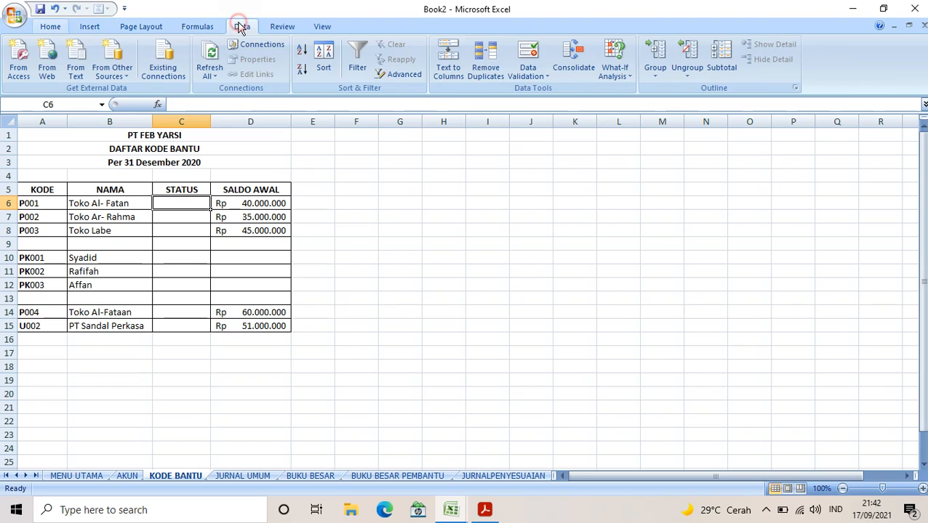
left_click(539, 73)
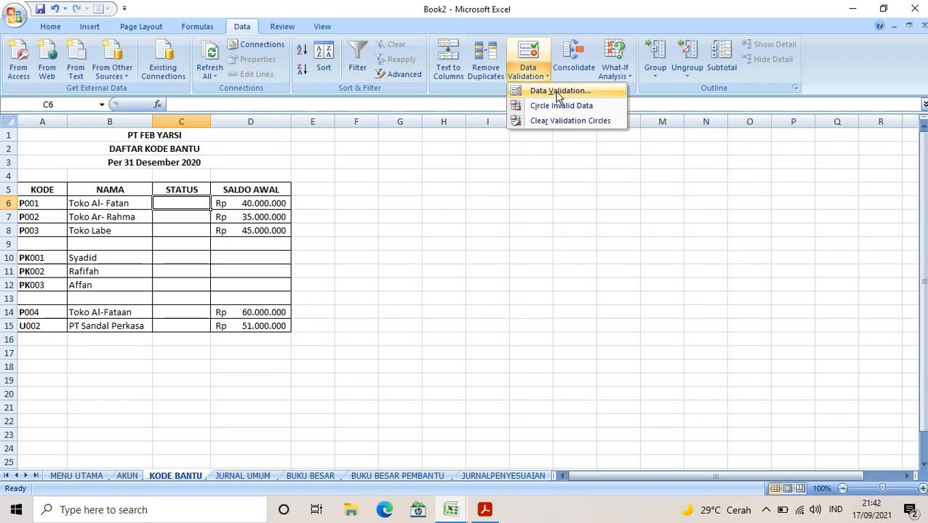
left_click(558, 91)
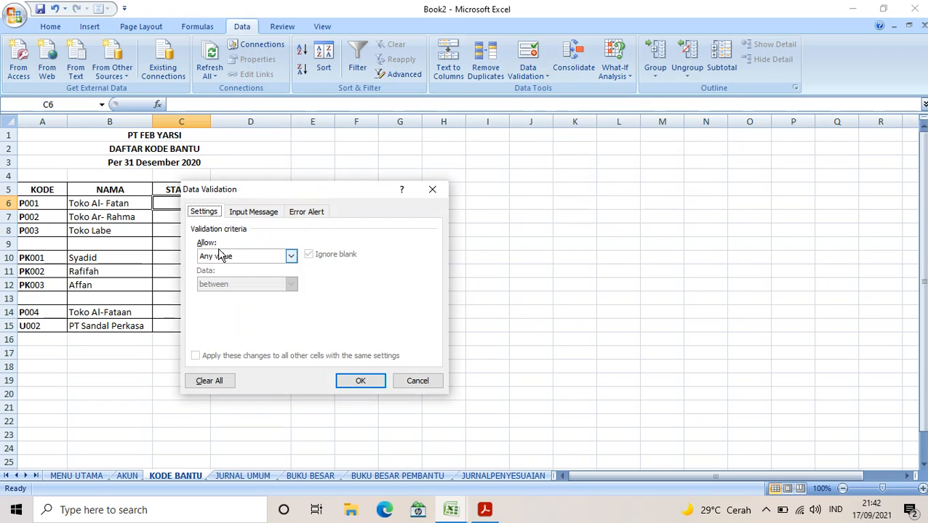
left_click(223, 260)
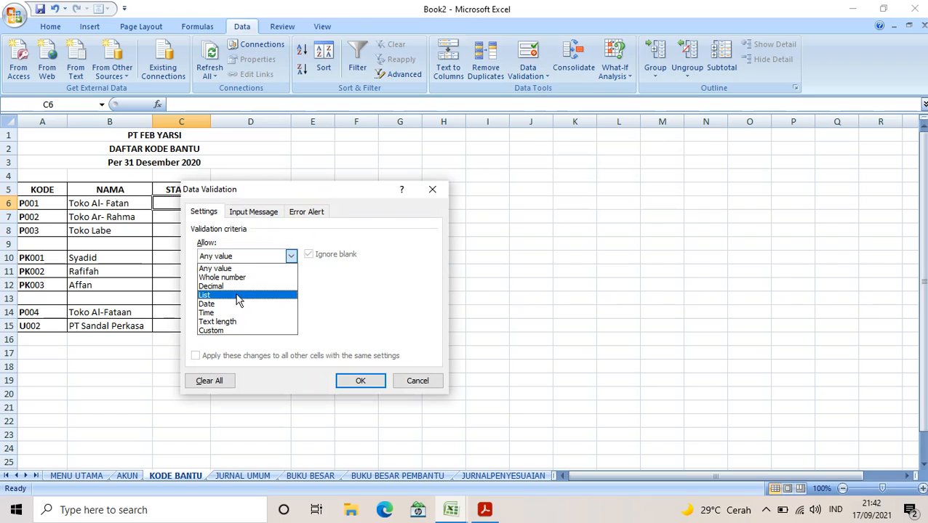
left_click(238, 296)
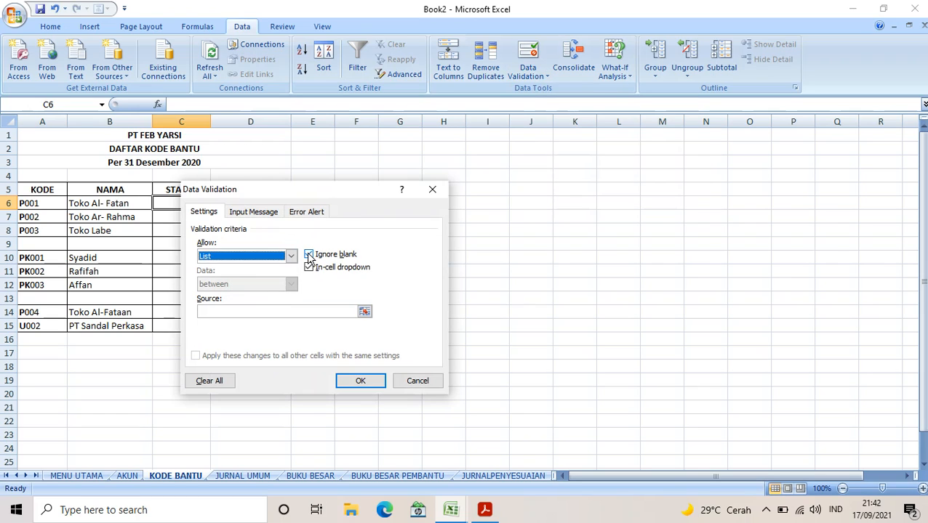
left_click(309, 256)
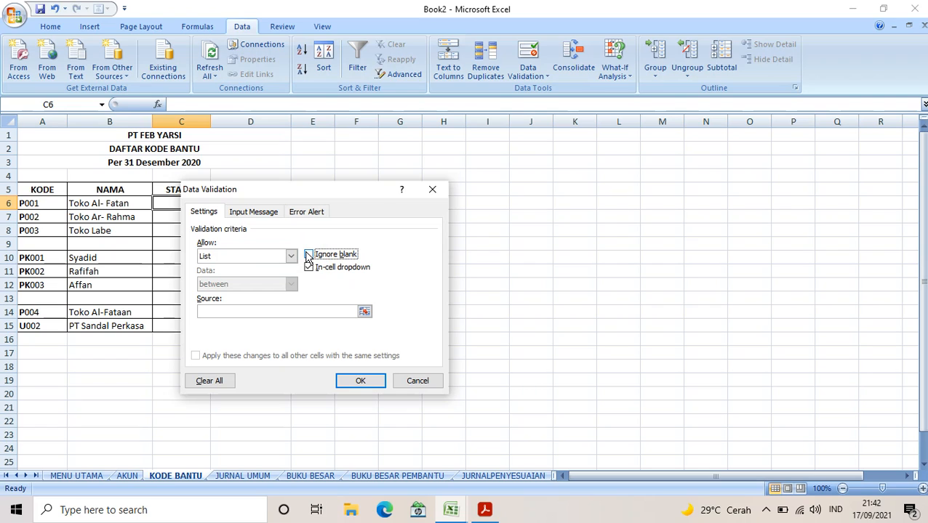
left_click(248, 312)
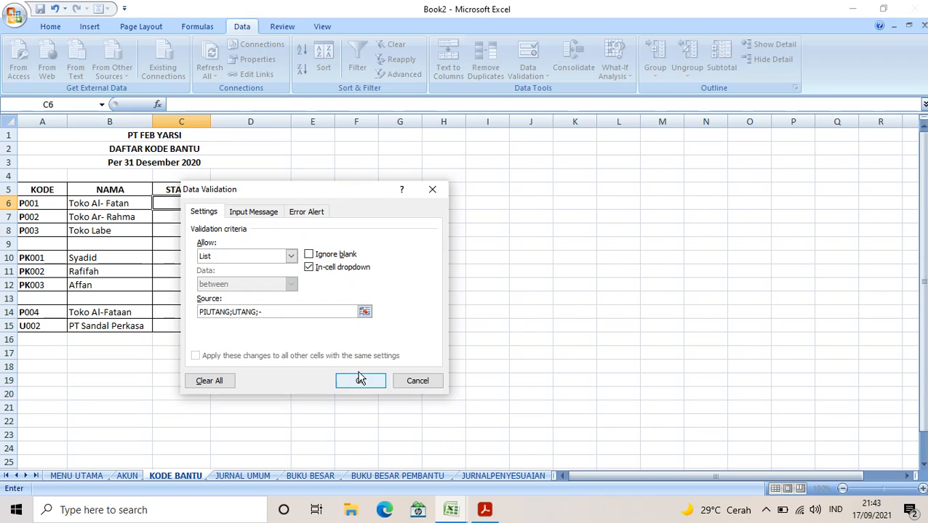
type(";")
left_click(361, 381)
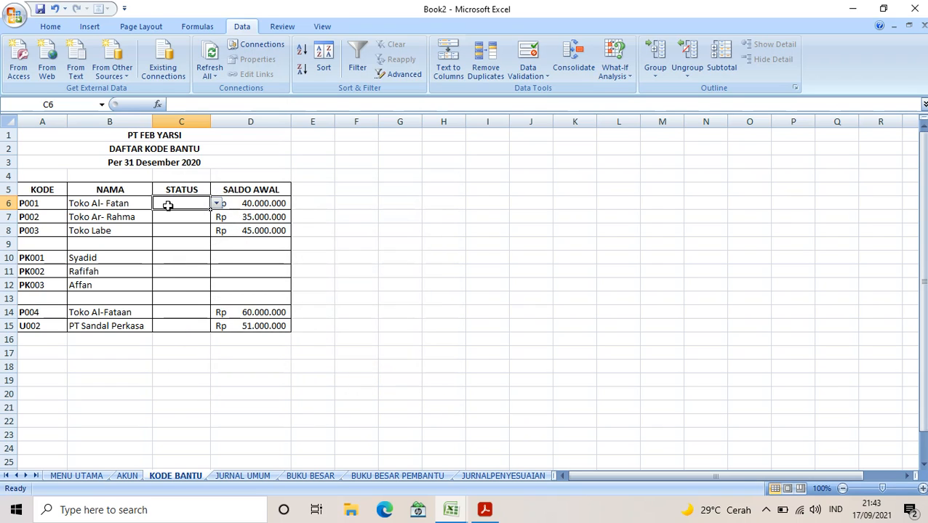
Check the Kode Bantu example in the Acrobat Reader PDF, return to Excel and choose PIUTANG as the status in C6.
left_click(484, 510)
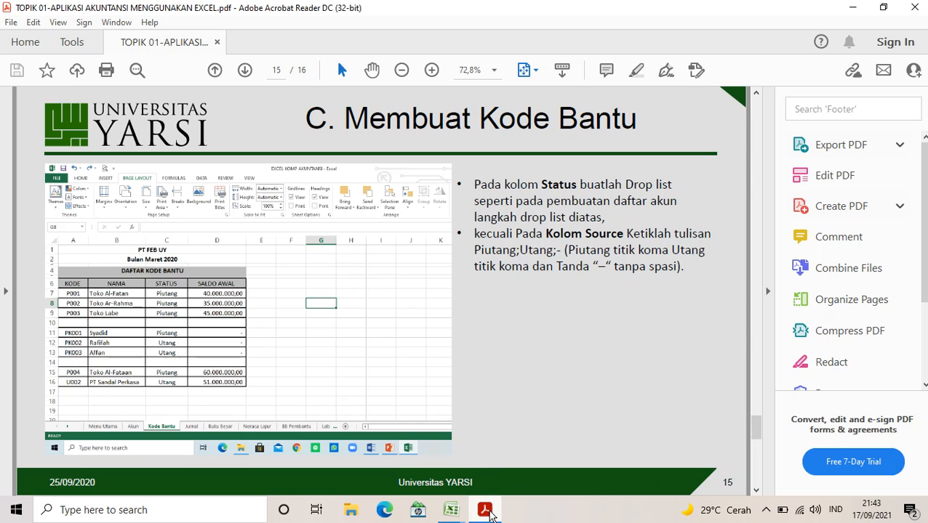
left_click(451, 509)
left_click(544, 433)
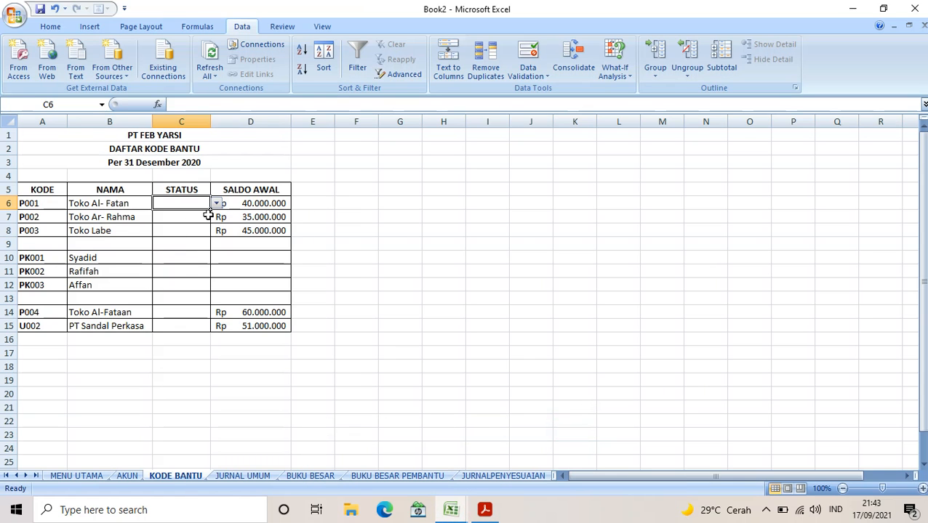
left_click(215, 204)
left_click(196, 215)
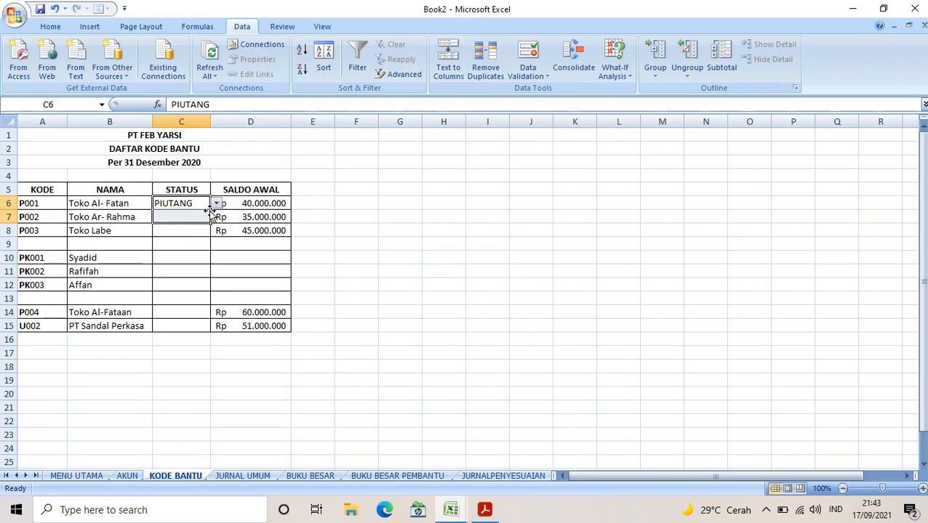
Fill the PIUTANG status from C6 down to C8.
double_click(209, 208)
left_click(206, 208)
mouse_move(207, 211)
left_mouse_down()
mouse_move(209, 243)
mouse_move(209, 207)
left_mouse_up()
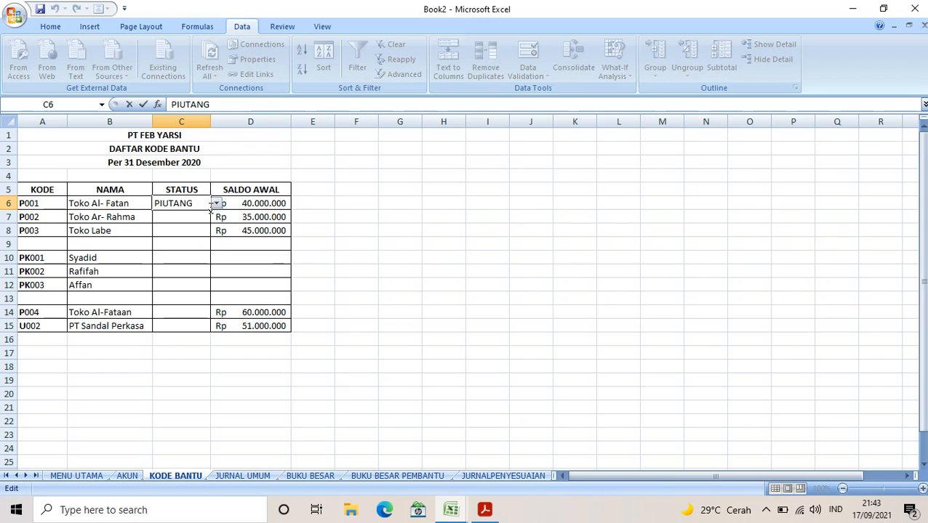
double_click(209, 207)
left_click_drag(210, 211, 207, 233)
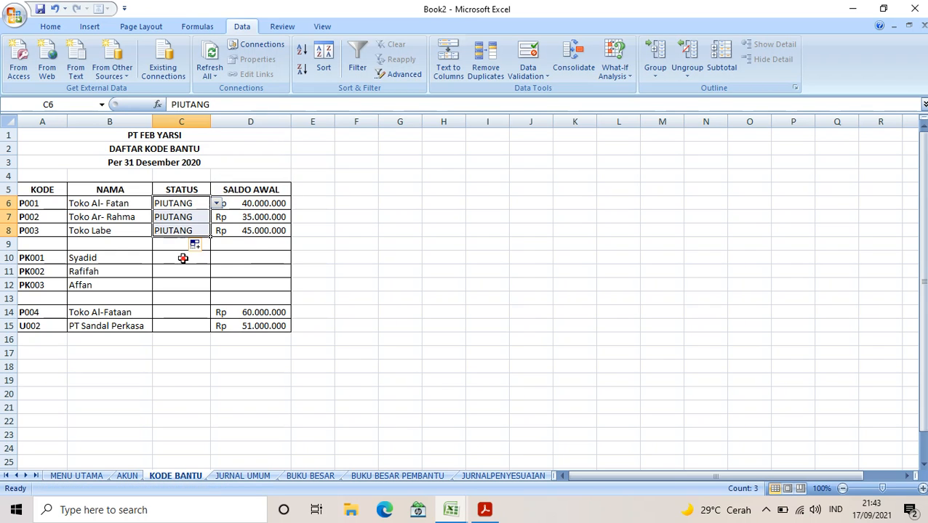
Check the remaining statuses in the PDF, return to Excel and fill the status with its drop-down list from C8 down to C15.
left_click(181, 258)
left_click(484, 510)
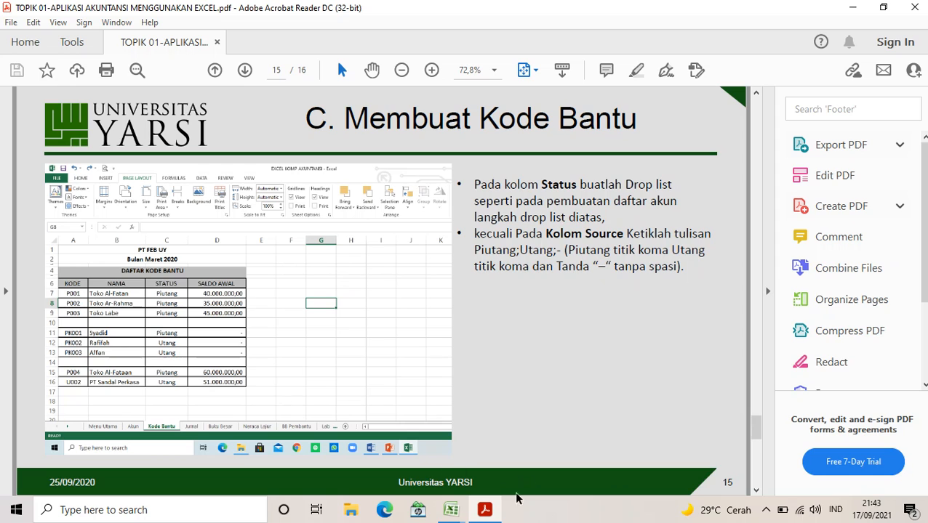
left_click(486, 511)
left_click(177, 264)
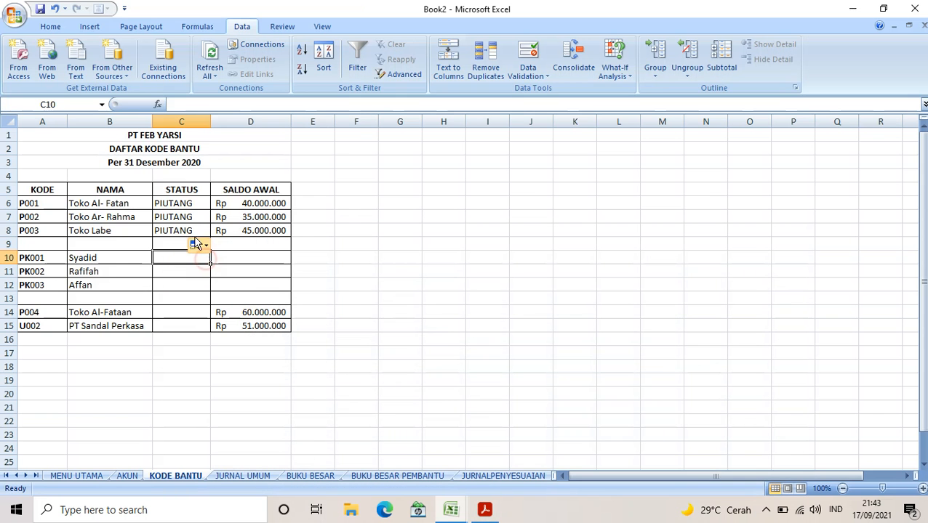
left_click(186, 203)
left_click(204, 230)
left_click(178, 258)
left_click(199, 228)
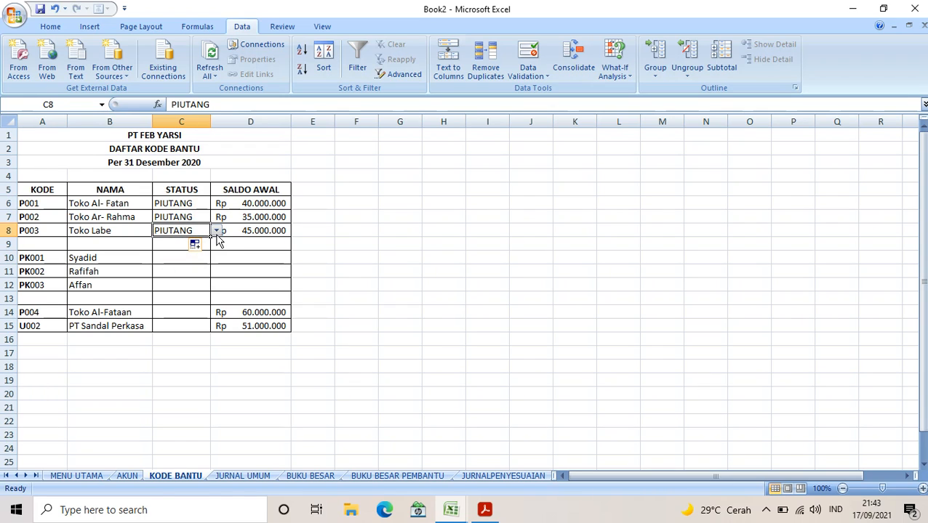
left_click_drag(207, 236, 195, 326)
left_click(196, 247)
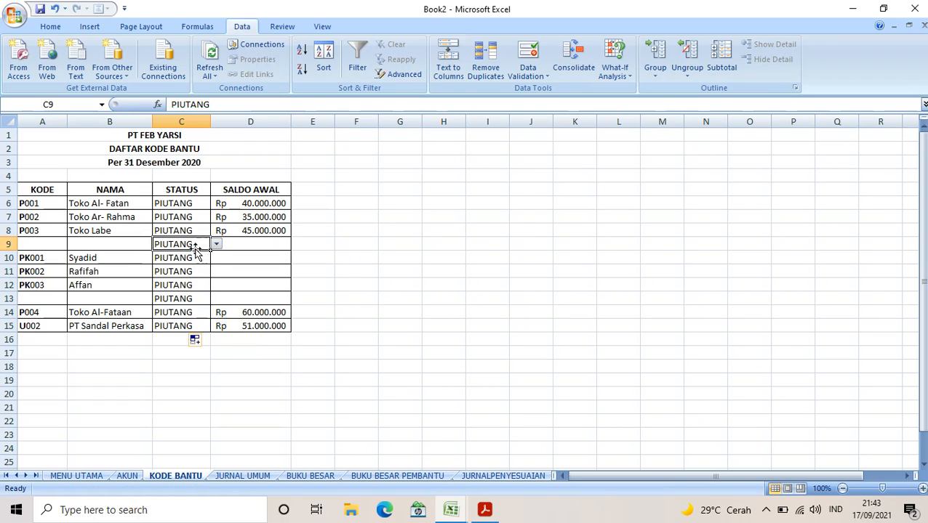
type("=")
left_click(194, 258)
left_click(197, 245)
key("BackSpace")
key("BackSpace")
key("BackSpace")
key("BackSpace")
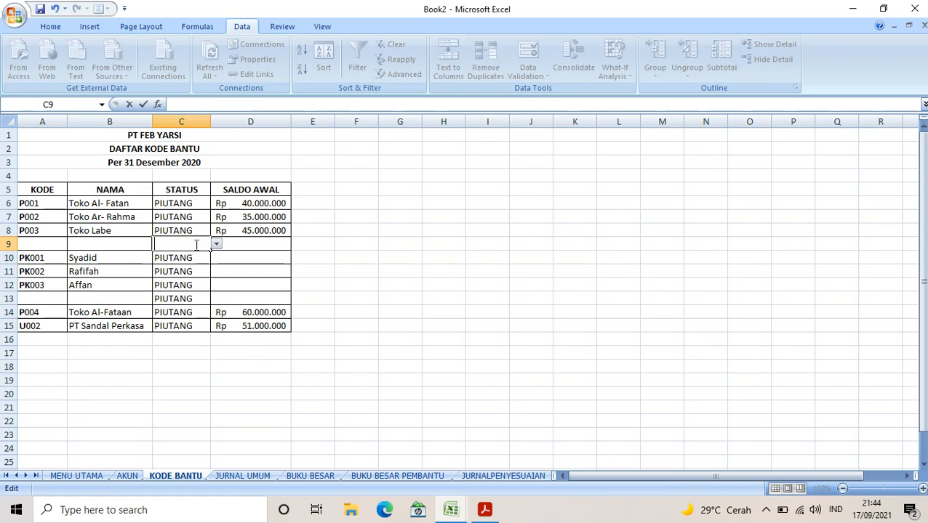
left_click(218, 248)
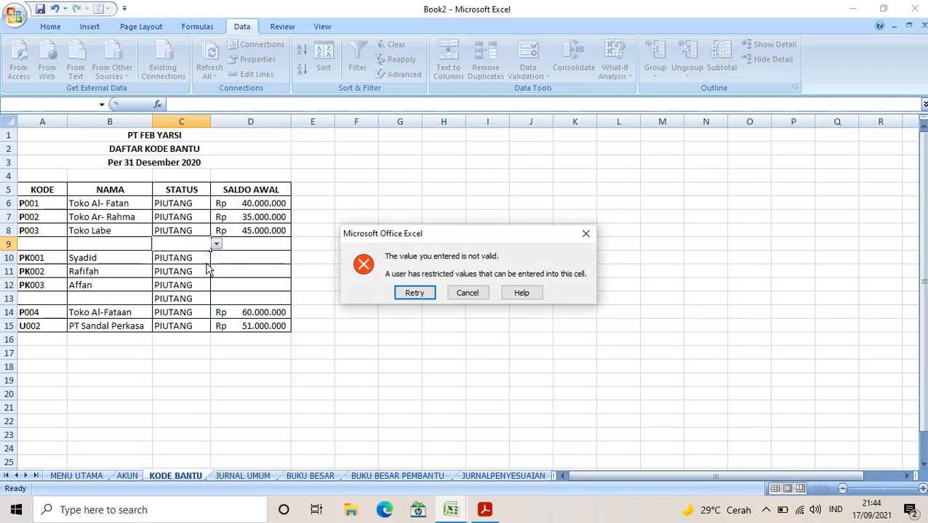
left_click(587, 234)
Set the status of the empty row in C9 to "-" and the PK002 and PK003 statuses in C11 and C12 to UTANG.
left_click(216, 245)
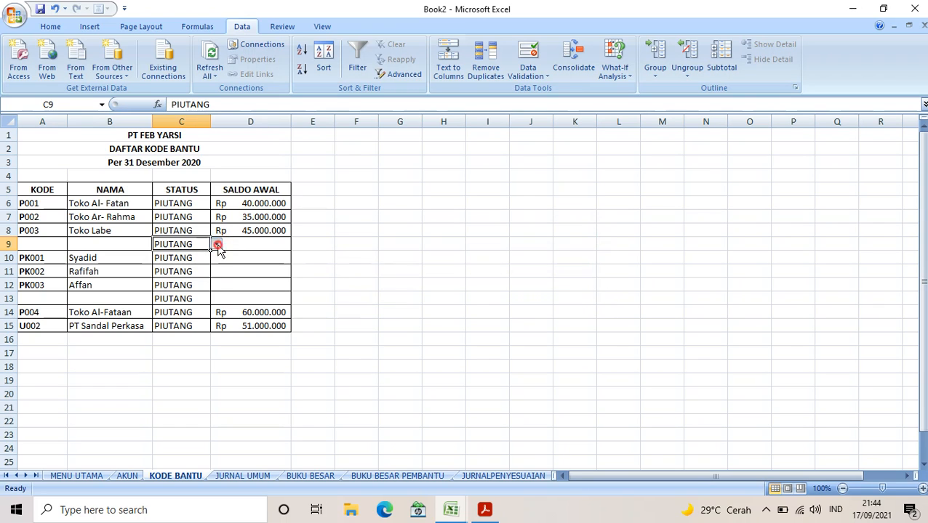
left_click(200, 272)
left_click(199, 258)
left_click(205, 271)
left_click(215, 271)
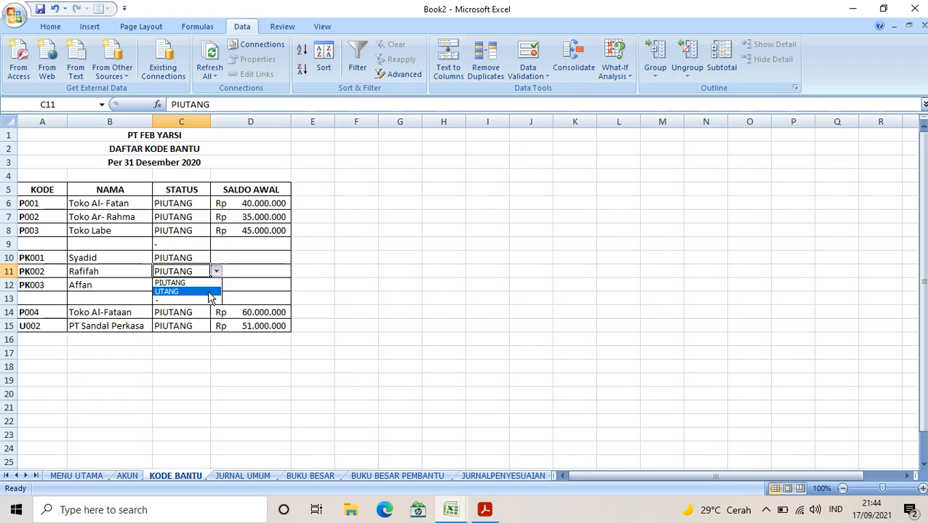
left_click(207, 292)
left_click(205, 287)
left_click(216, 286)
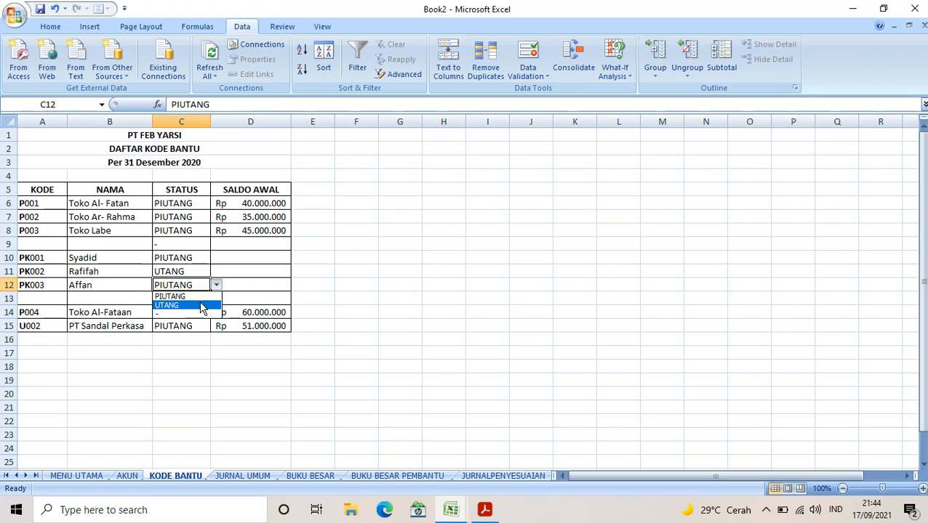
left_click(201, 306)
Set the status in C13 to "-", C14 to PIUTANG and C15 to UTANG, checking them against the PDF.
left_click(190, 299)
left_click(216, 299)
left_click(194, 326)
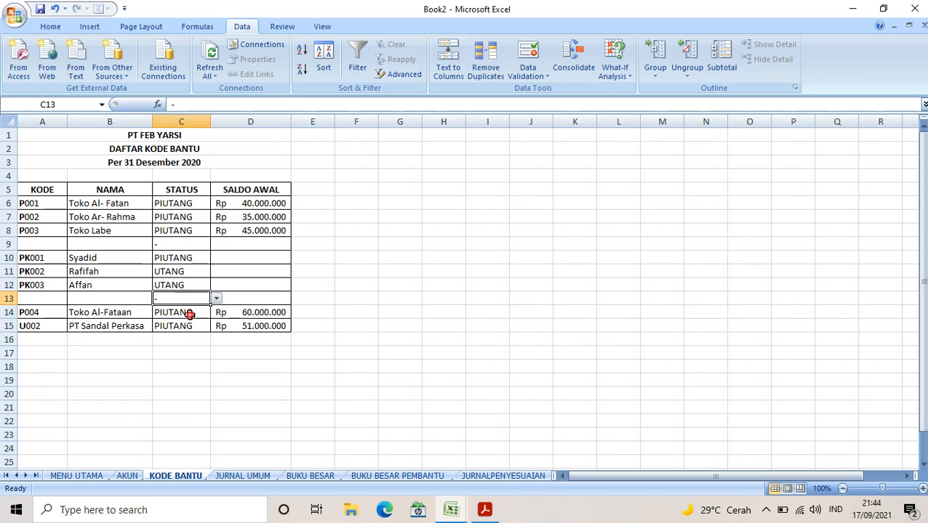
left_click(191, 312)
left_click(216, 313)
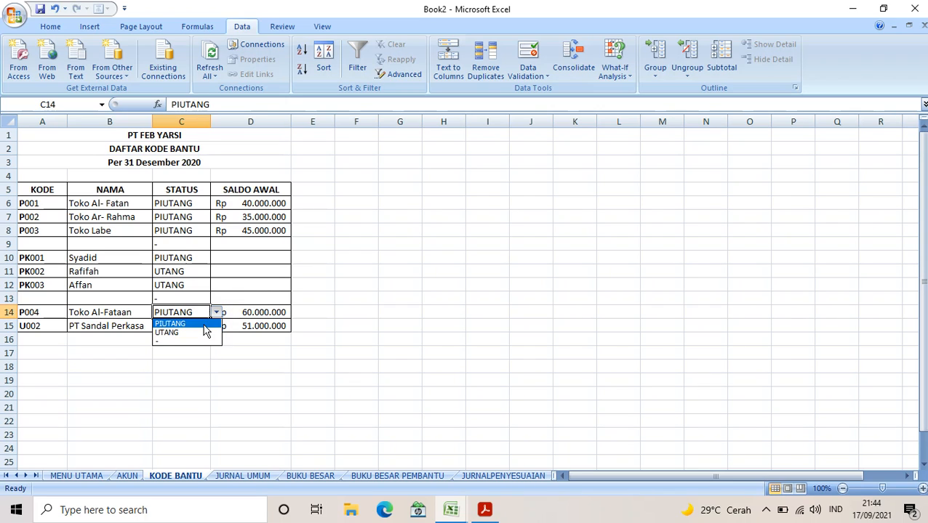
left_click(189, 323)
left_click(198, 328)
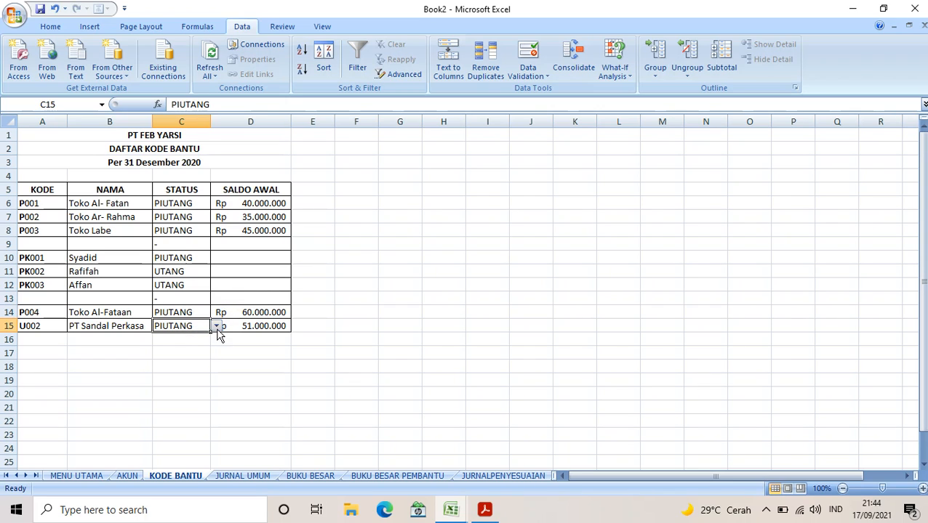
left_click(216, 330)
left_click(197, 352)
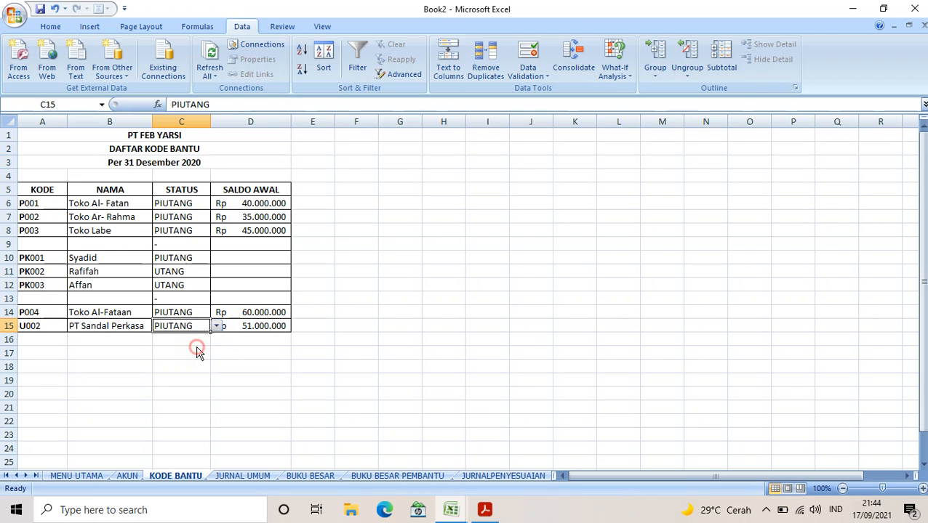
left_click(485, 511)
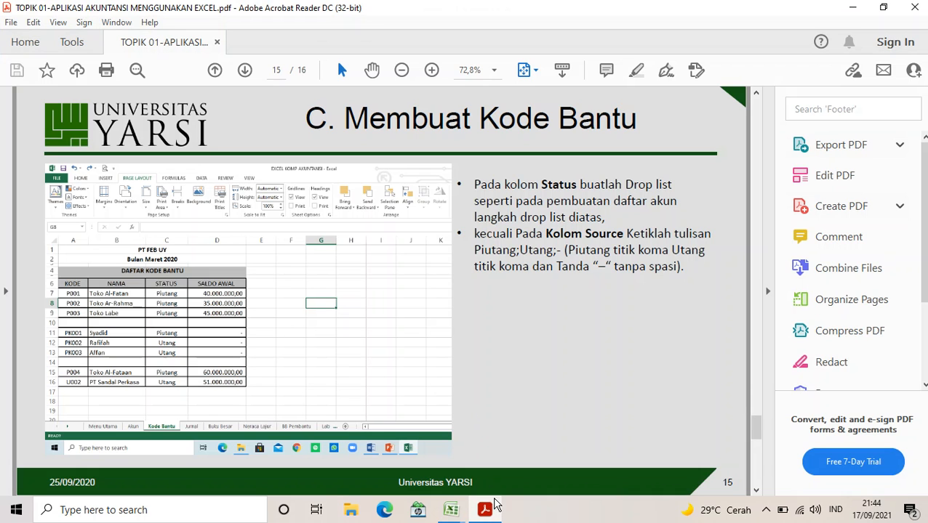
left_click(484, 511)
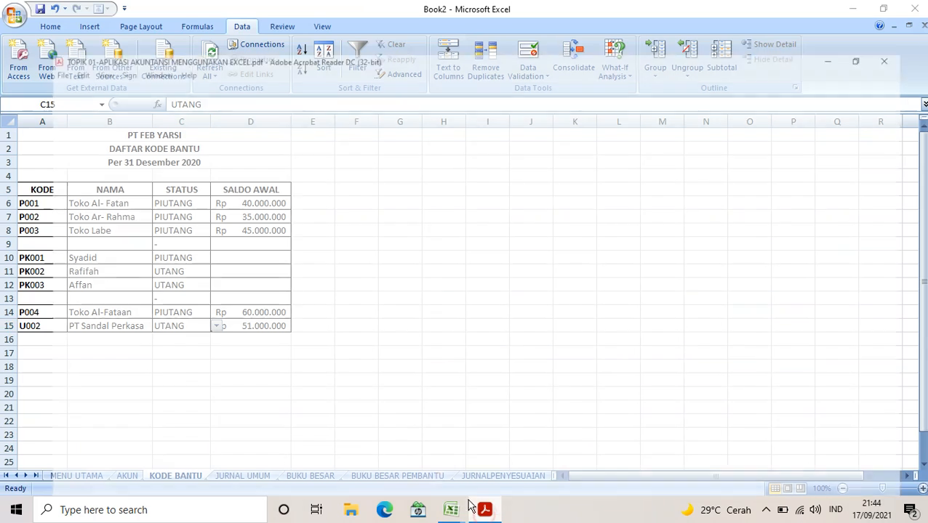
Switch to Acrobat Reader, check the PDF through its last page, and minimize the open windows to show the desktop.
left_click(485, 511)
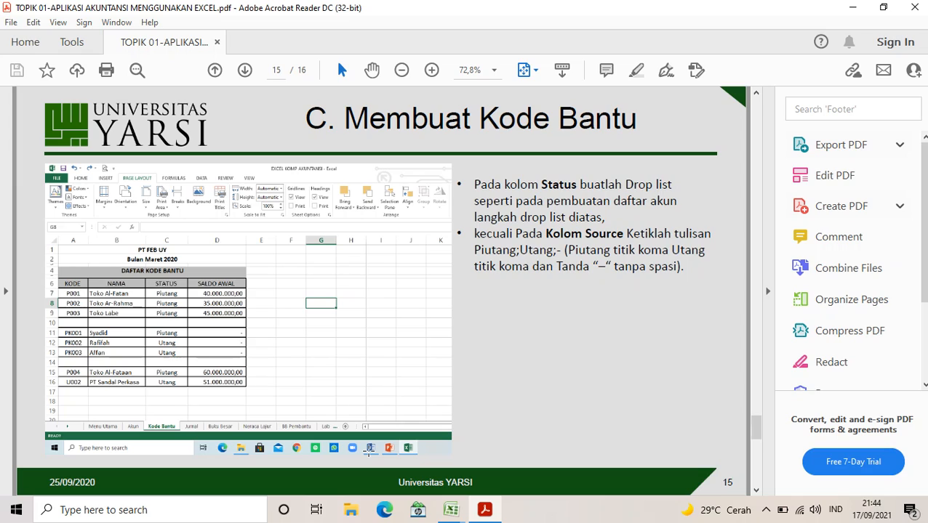
scroll(368, 451, "down", 2)
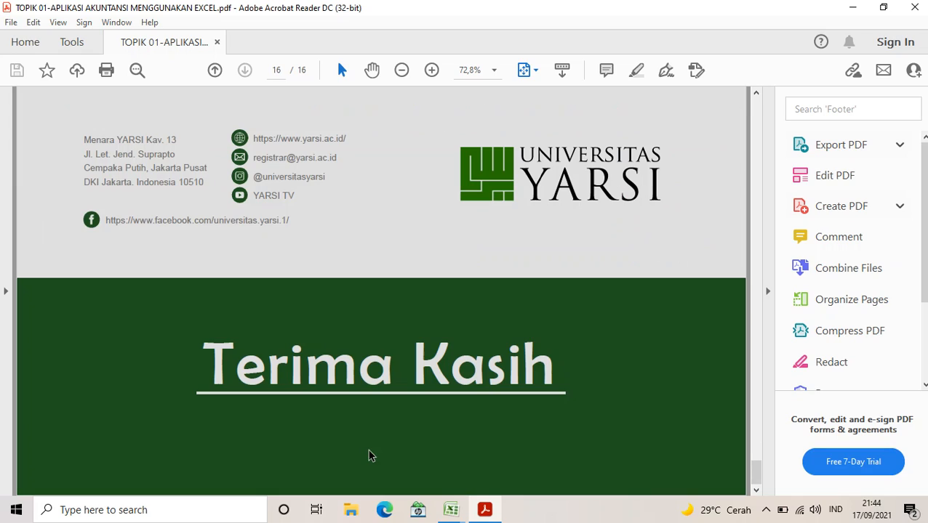
left_click(852, 7)
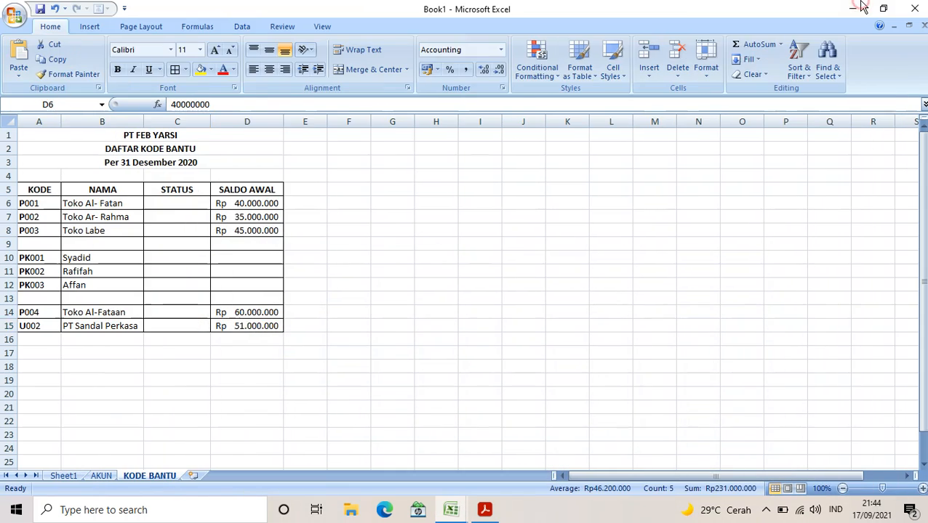
left_click(856, 6)
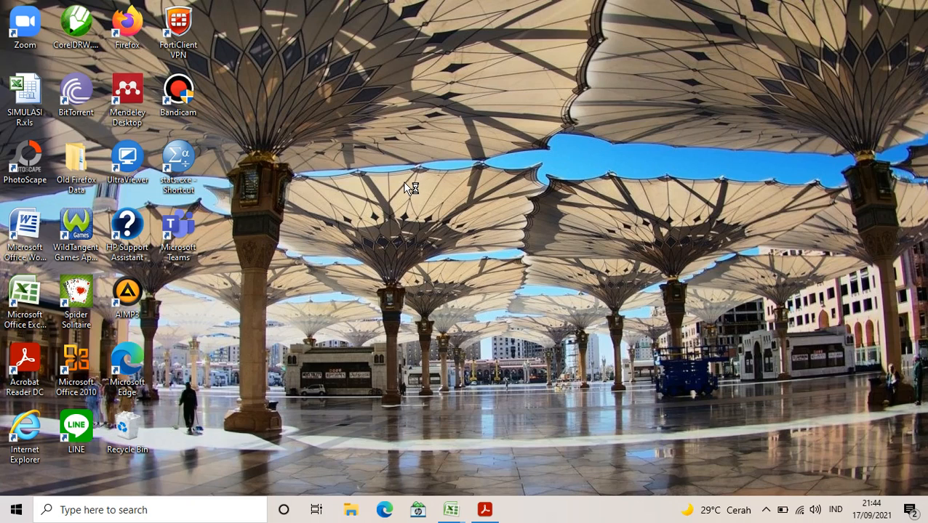
double_click(191, 95)
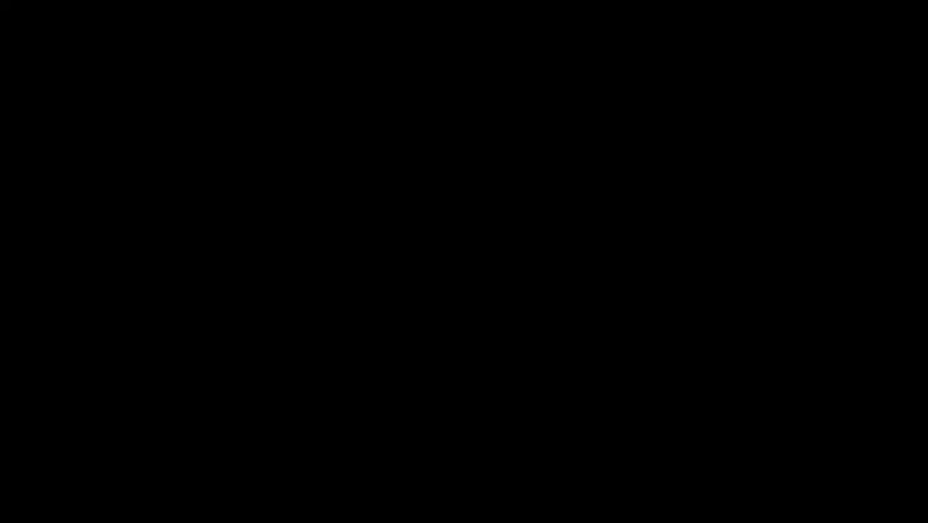
left_click(417, 344)
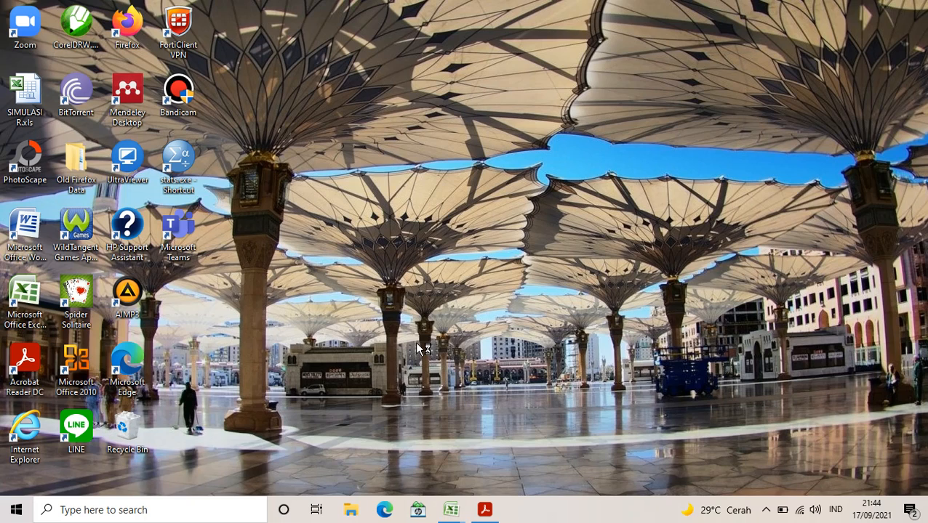